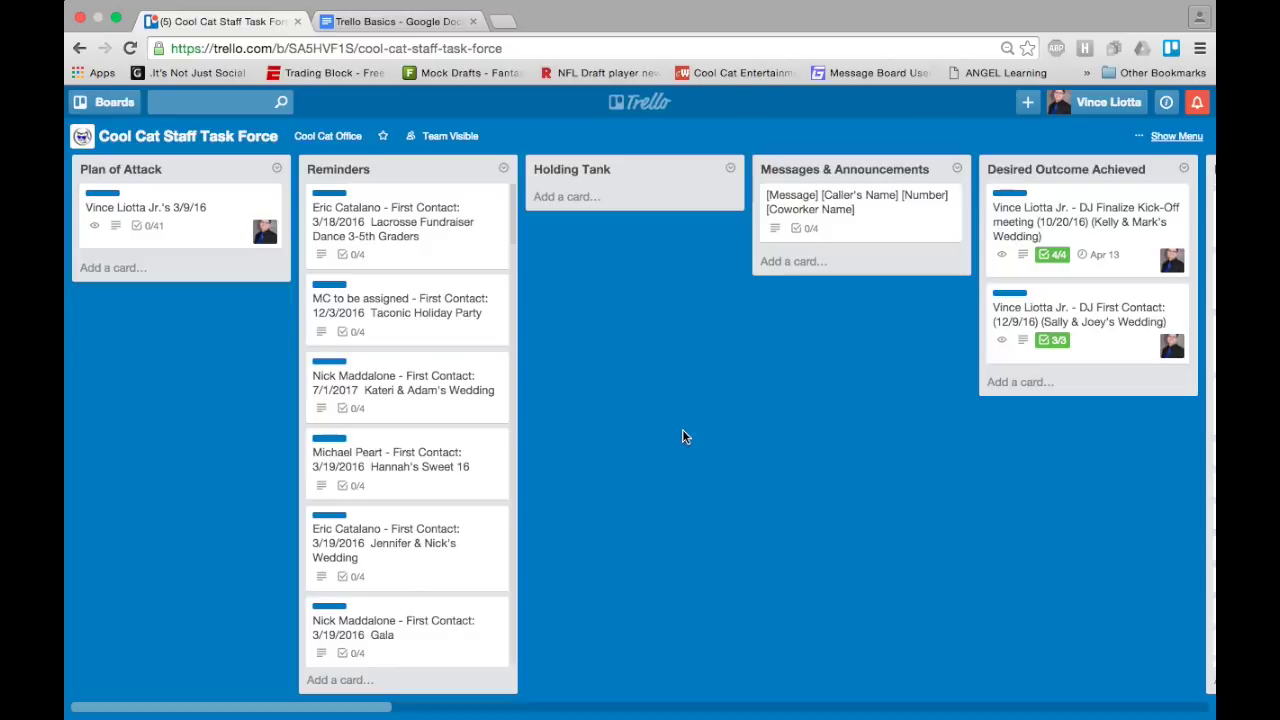
# Step: Switch to the Trello Basics document in Google Docs, dismiss its sharing dialog, and read the Board definition
pyautogui.click(390, 21)
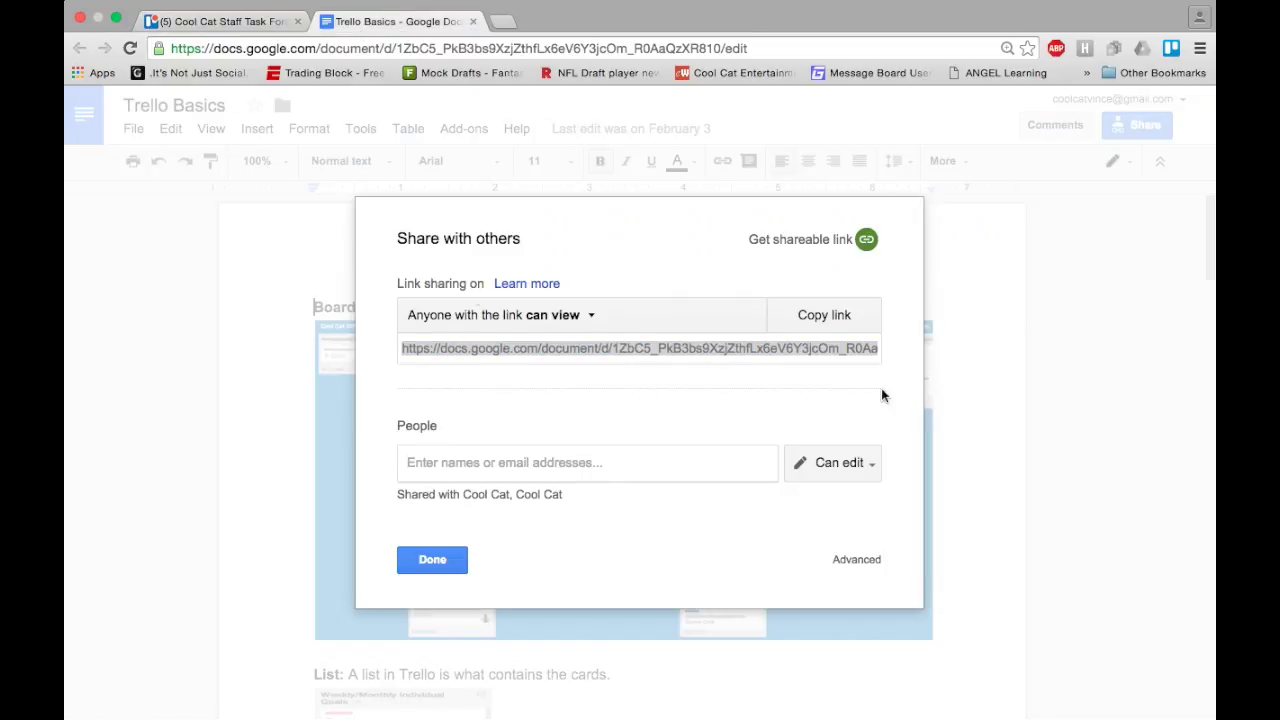
pyautogui.click(432, 560)
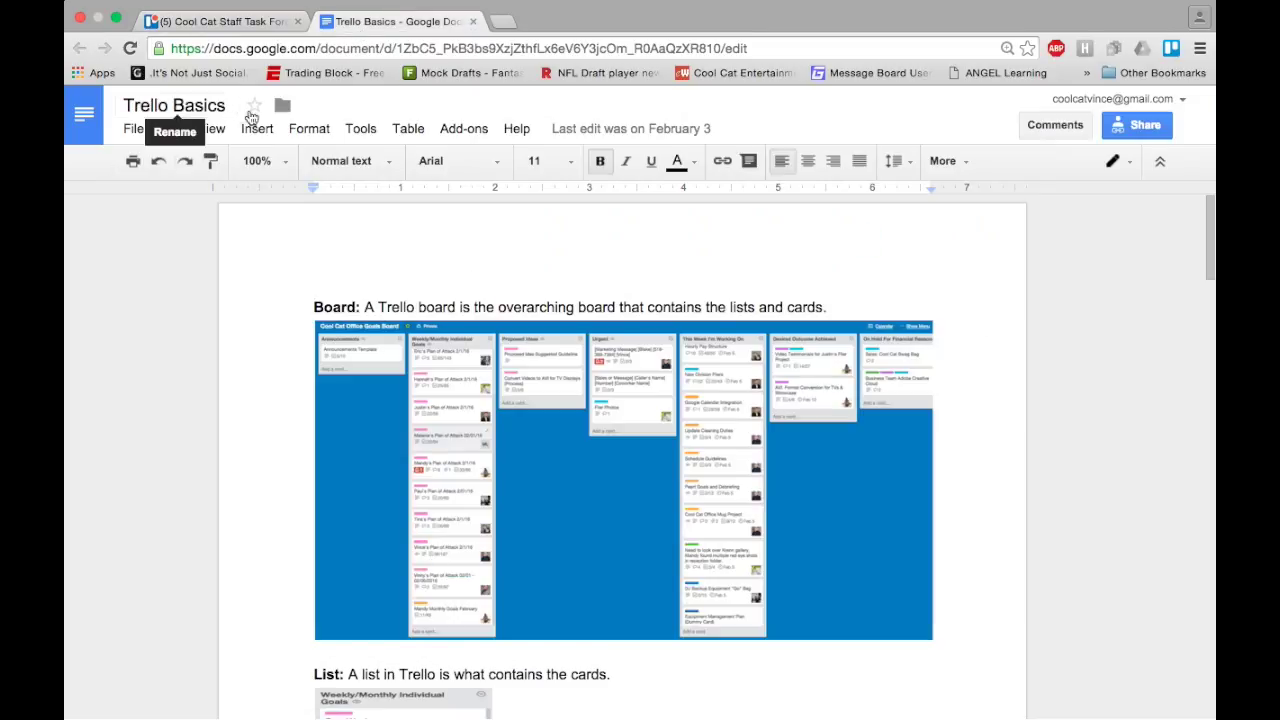
pyautogui.scroll(-1, 334, 340)
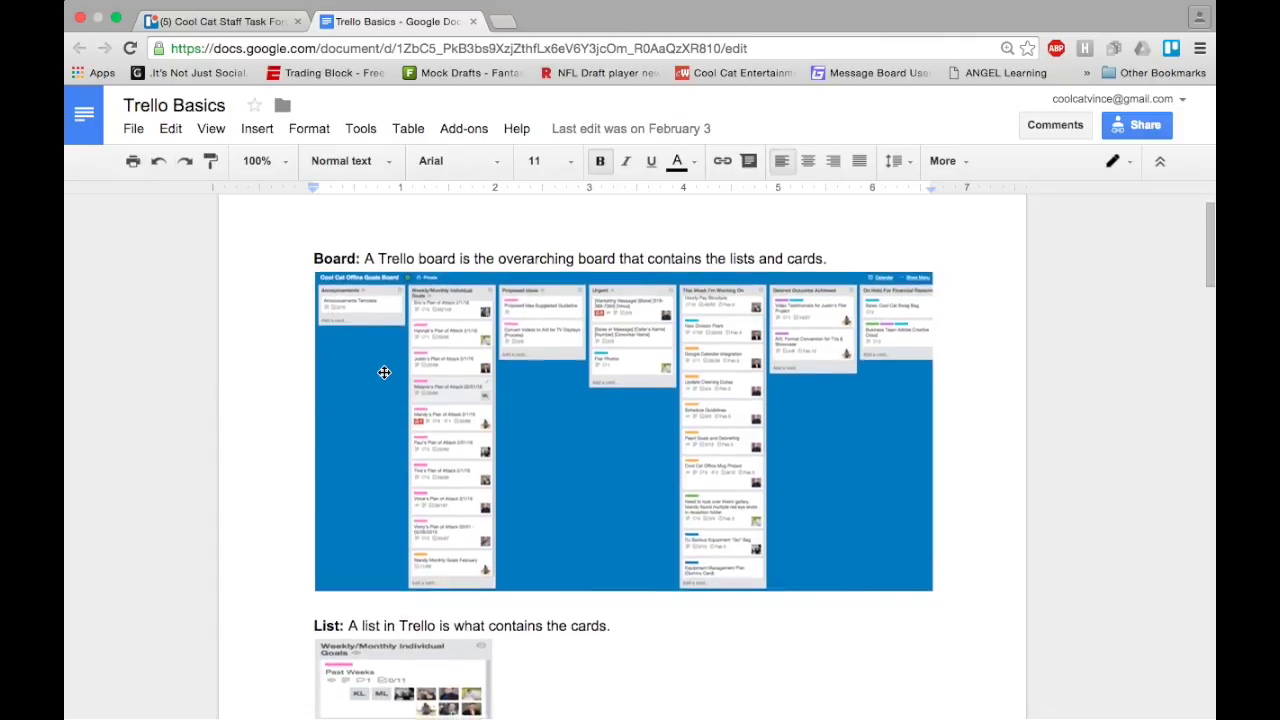
pyautogui.scroll(-1, 384, 372)
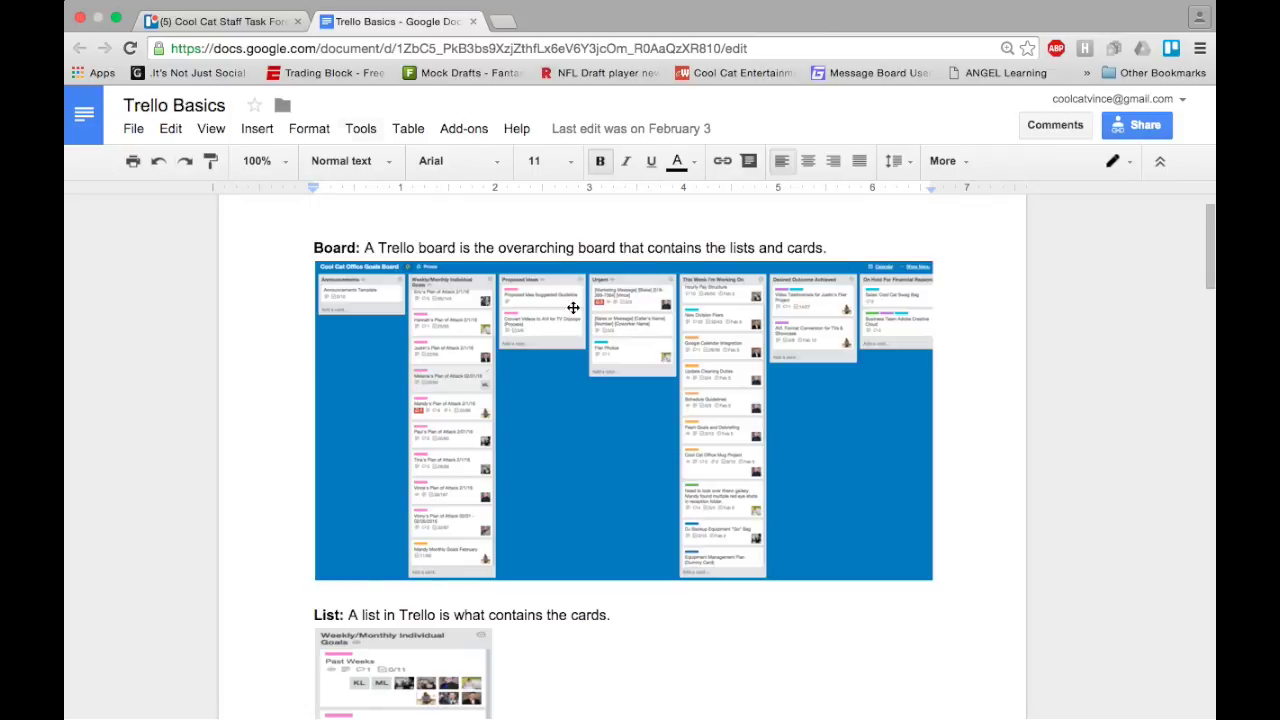
# Step: Return to the Cool Cat Staff Task Force board in Trello, look across its full width, and view the available boards
pyautogui.click(205, 22)
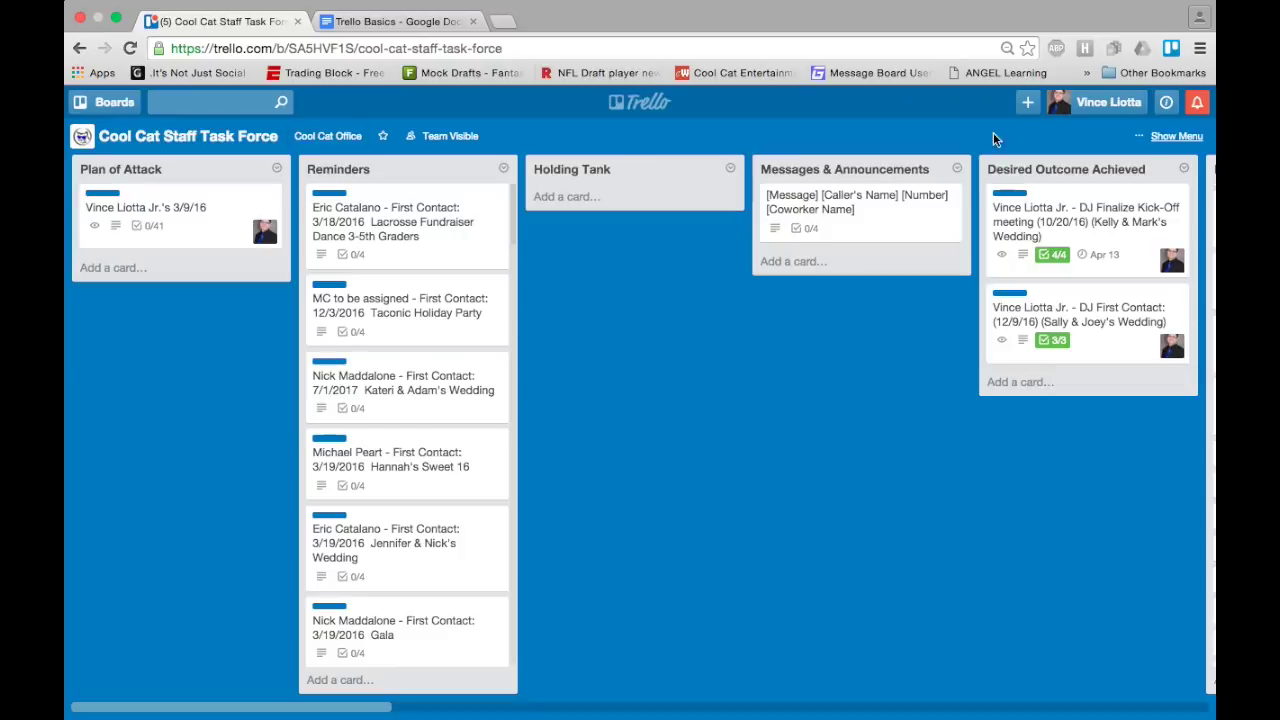
pyautogui.hscroll(15, 826, 371)
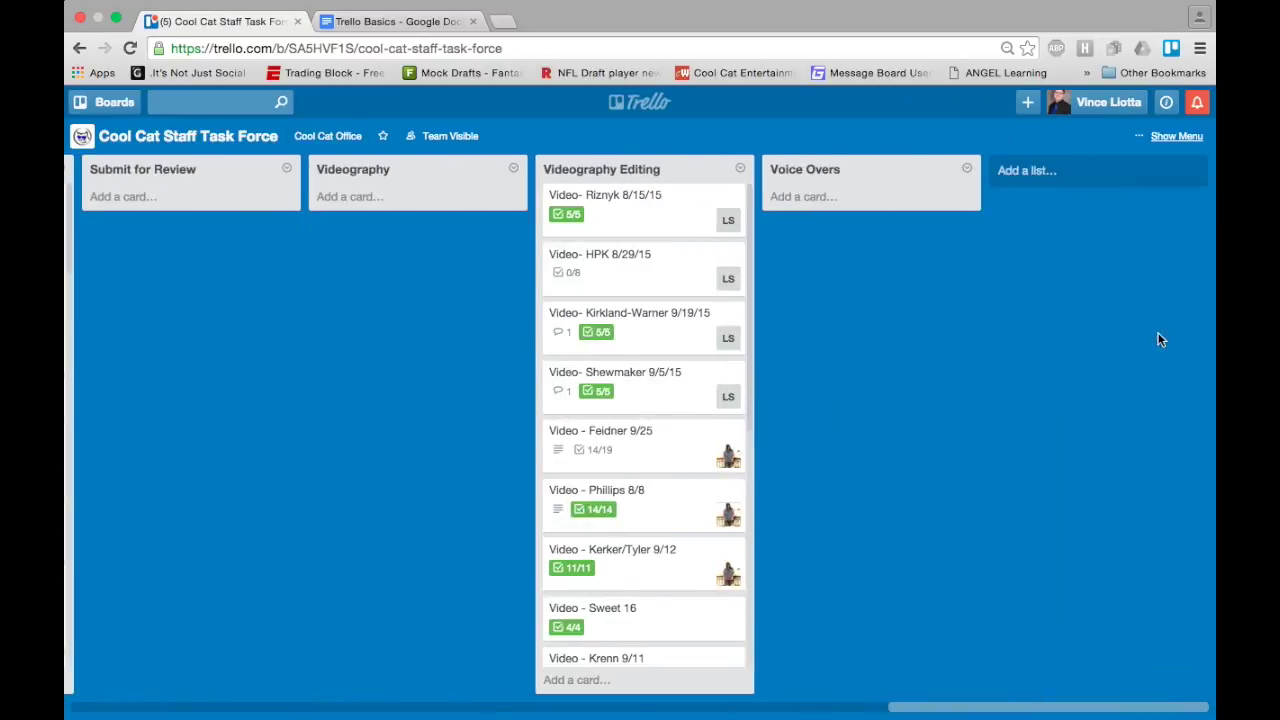
pyautogui.hscroll(-20, 279, 395)
pyautogui.hscroll(-5, 279, 395)
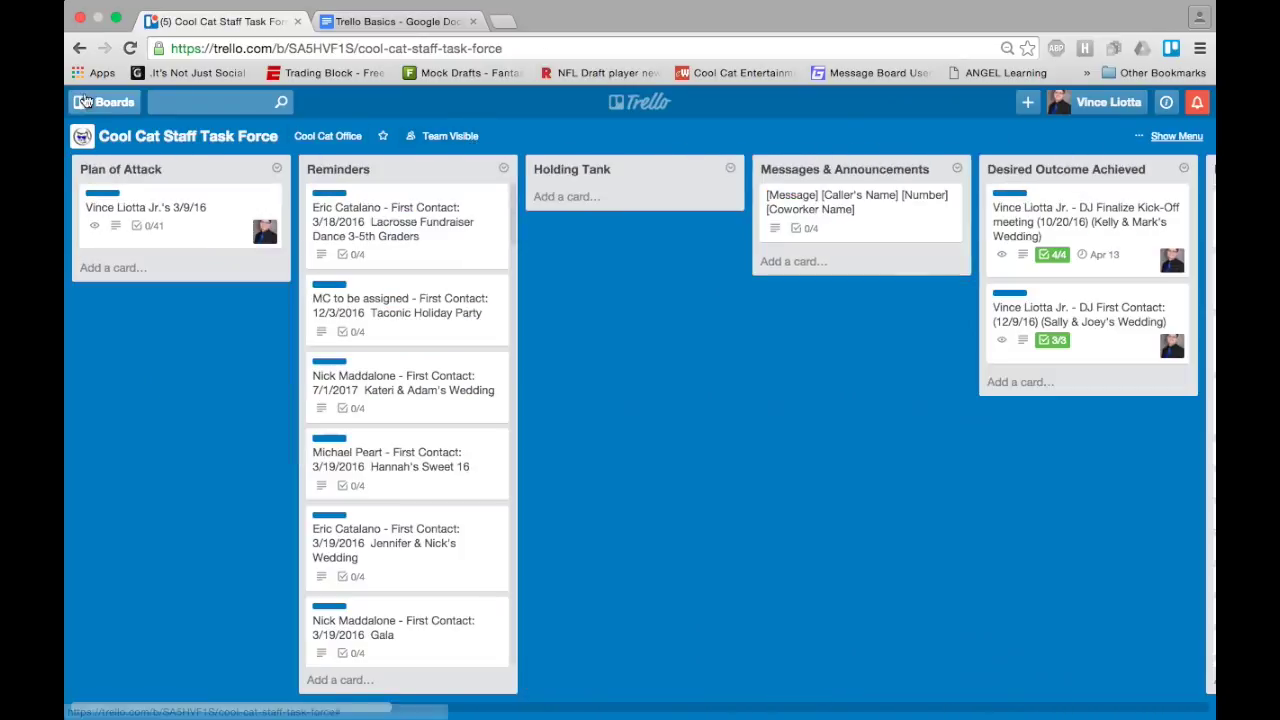
pyautogui.click(110, 101)
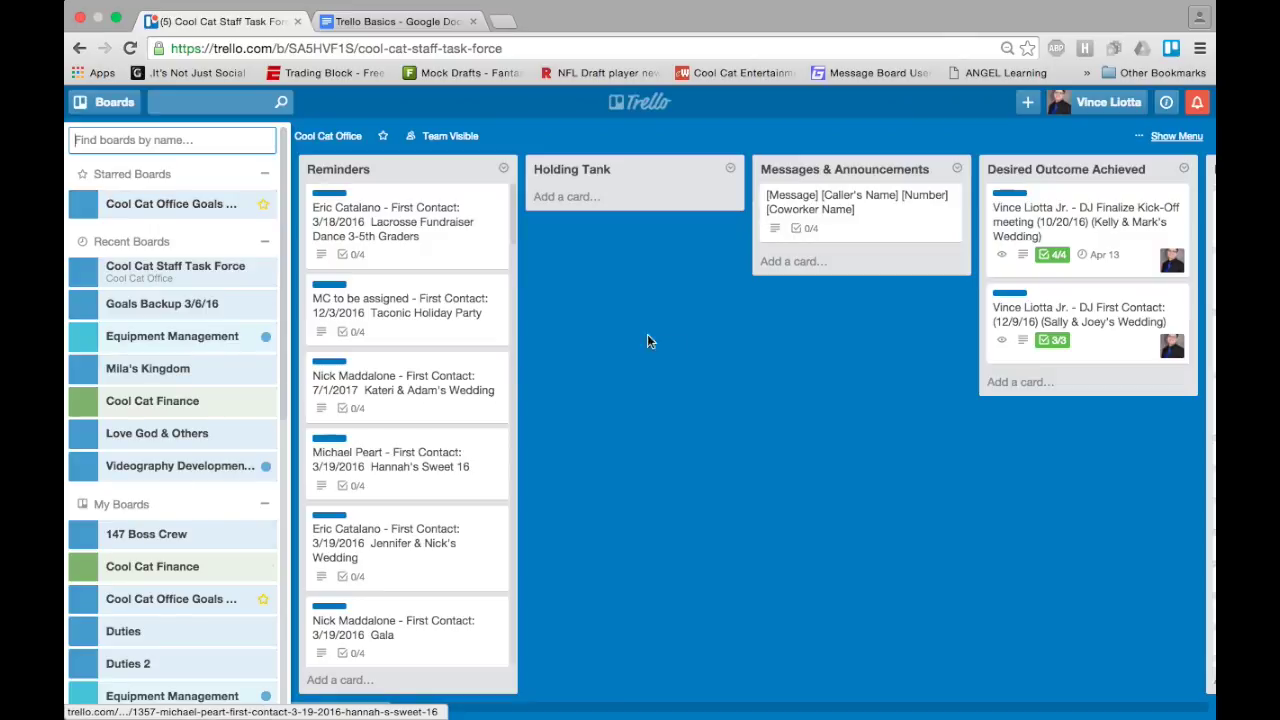
pyautogui.click(680, 368)
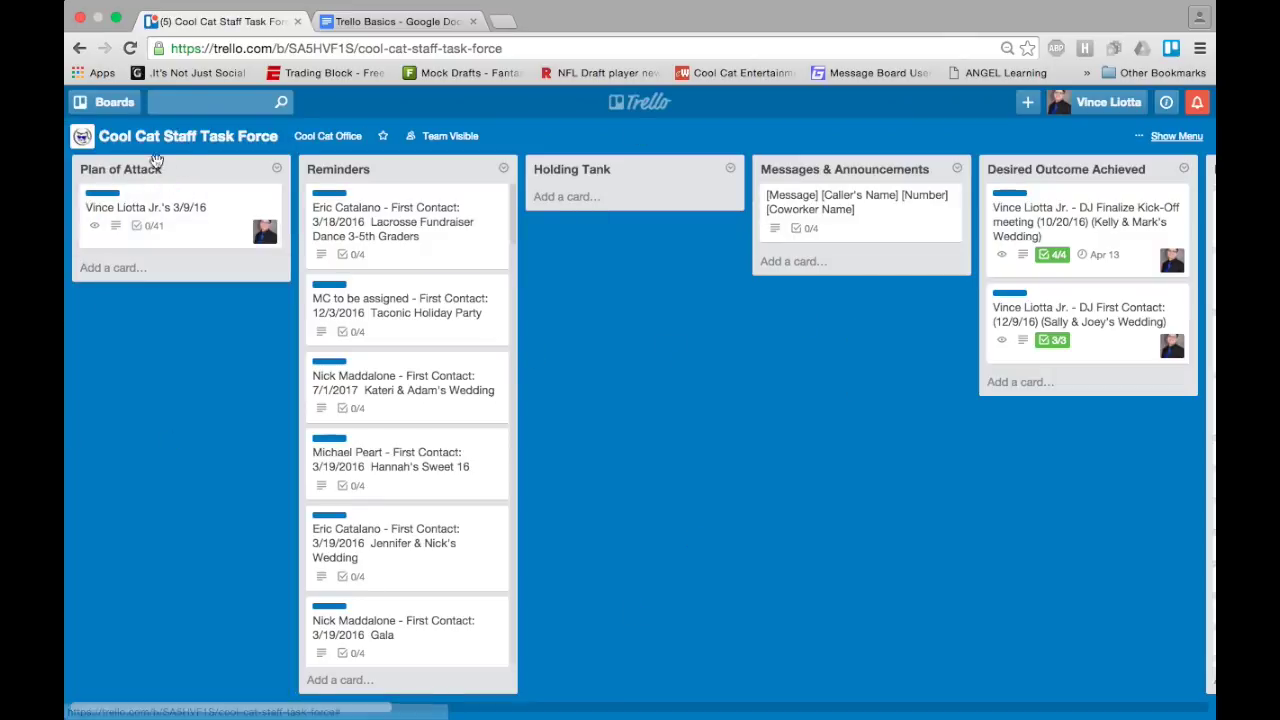
# Step: Read the List definition in the Trello Basics document and examine the lists across the Cool Cat Staff Task Force board in Trello
pyautogui.click(388, 21)
pyautogui.scroll(-5, 448, 473)
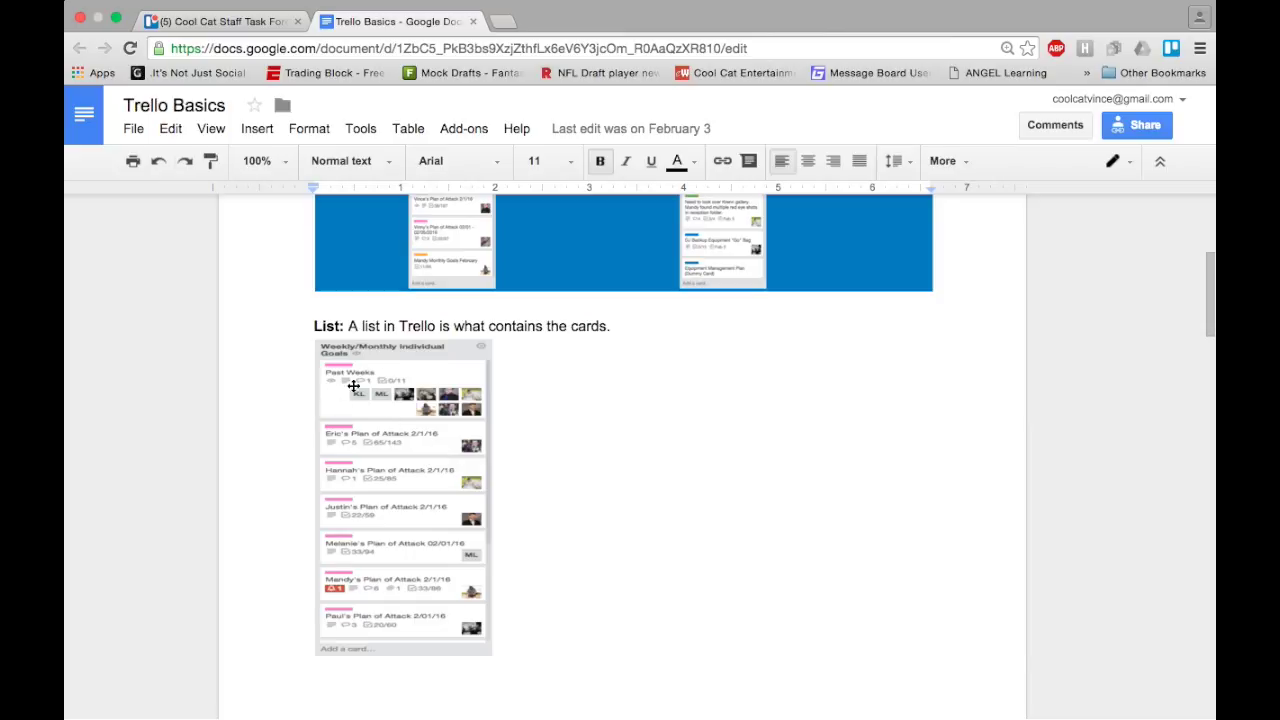
pyautogui.click(222, 21)
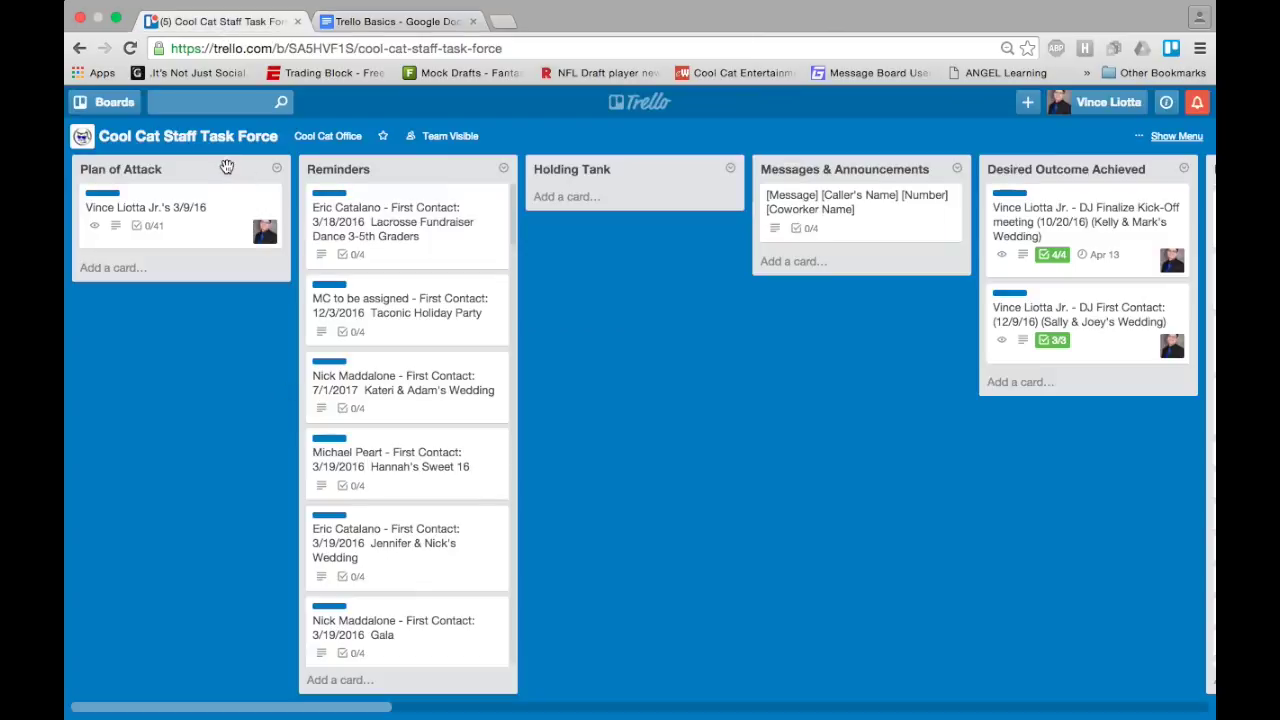
pyautogui.hscroll(3, 690, 178)
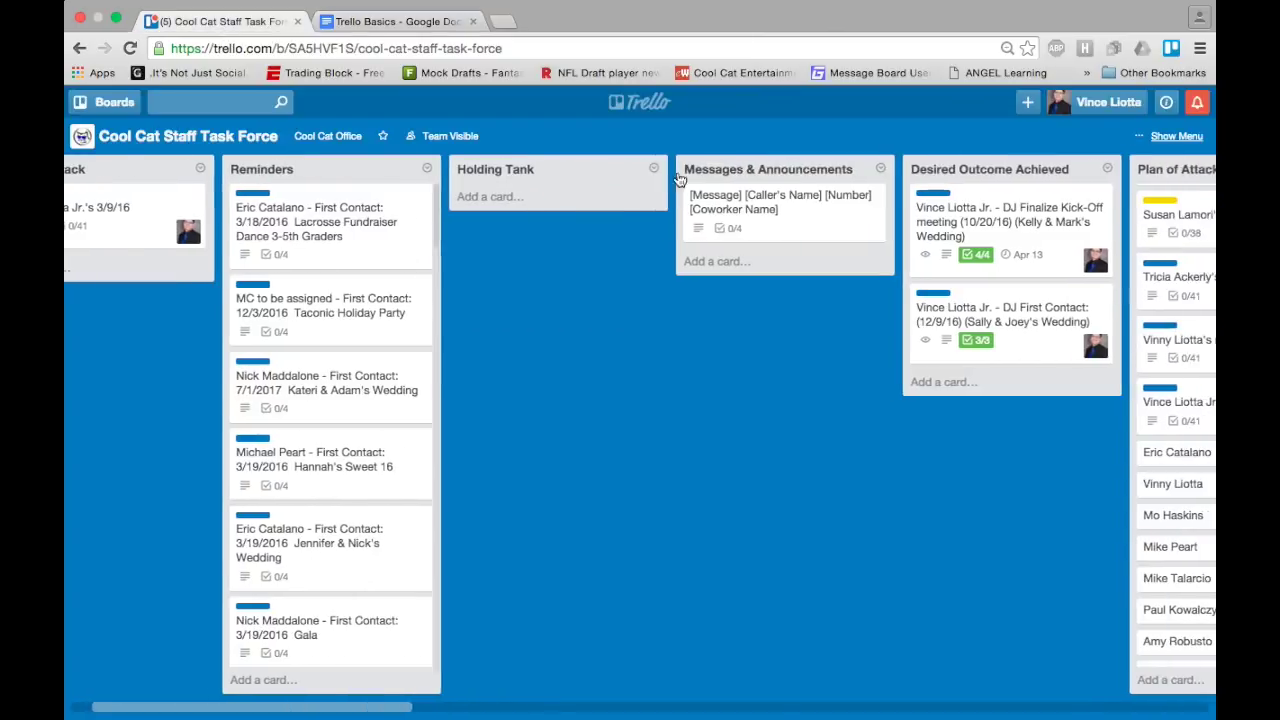
pyautogui.hscroll(3, 785, 180)
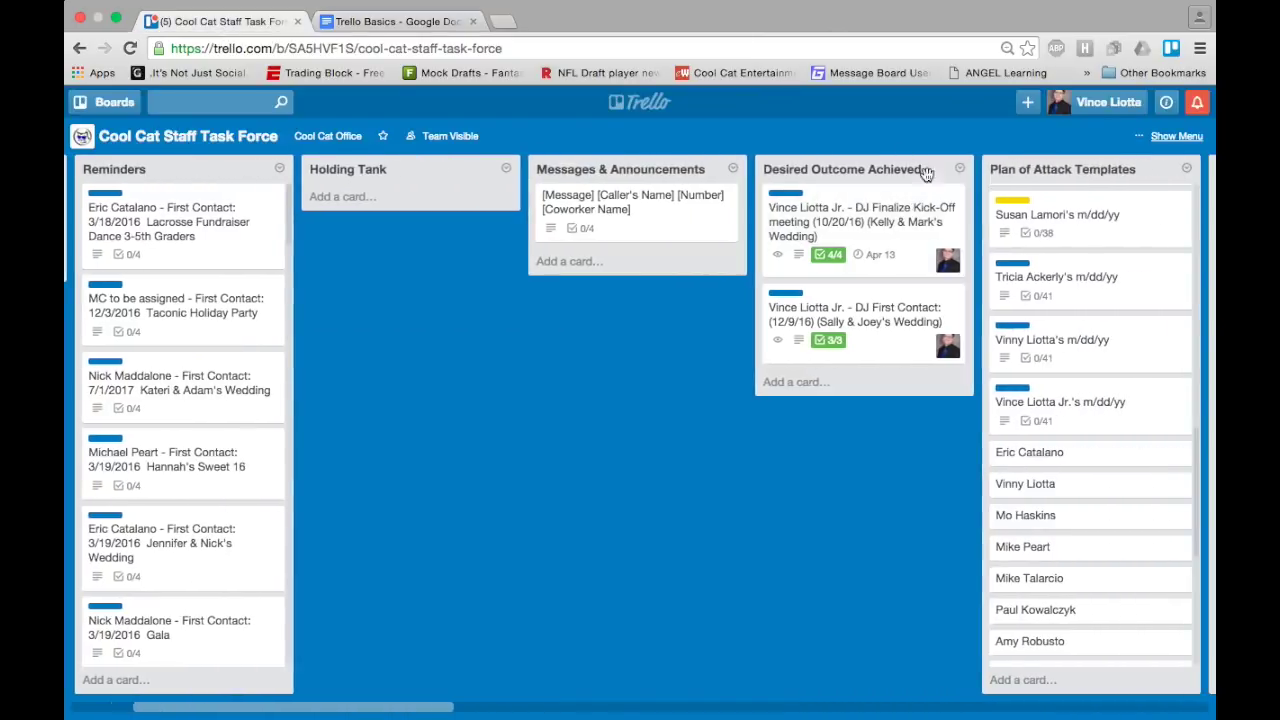
pyautogui.hscroll(8, 486, 150)
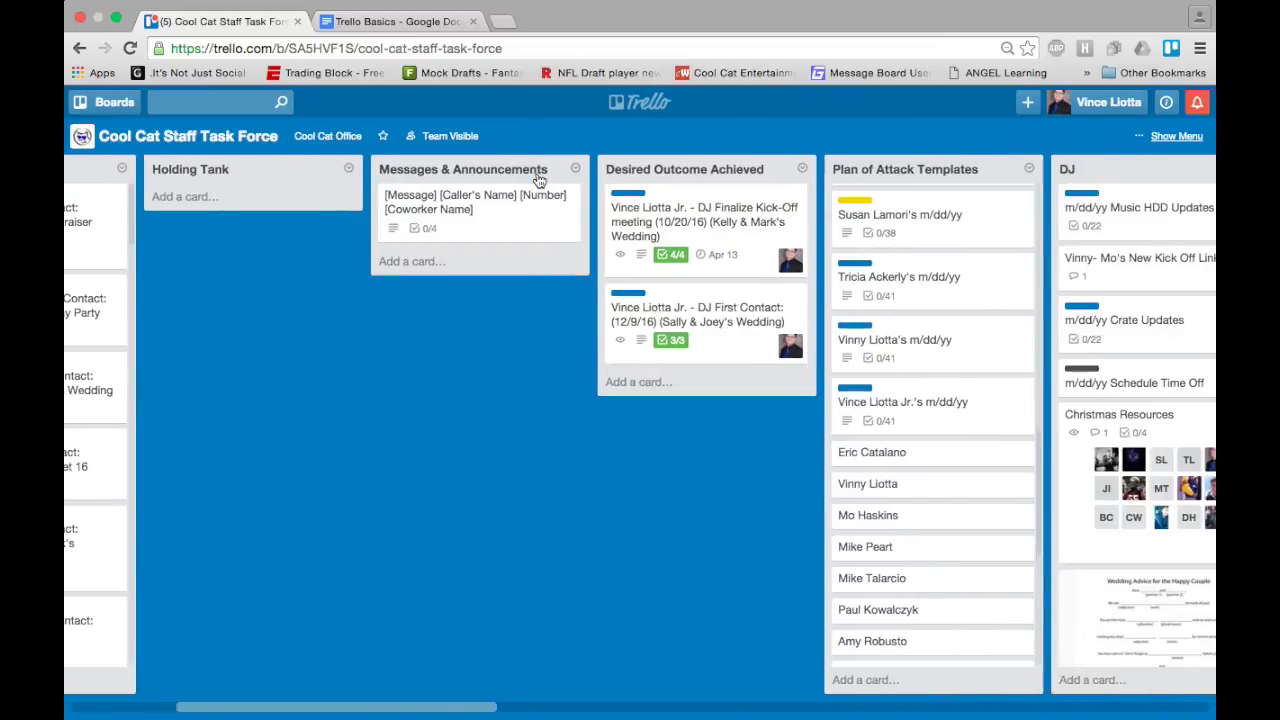
pyautogui.hscroll(20, 778, 171)
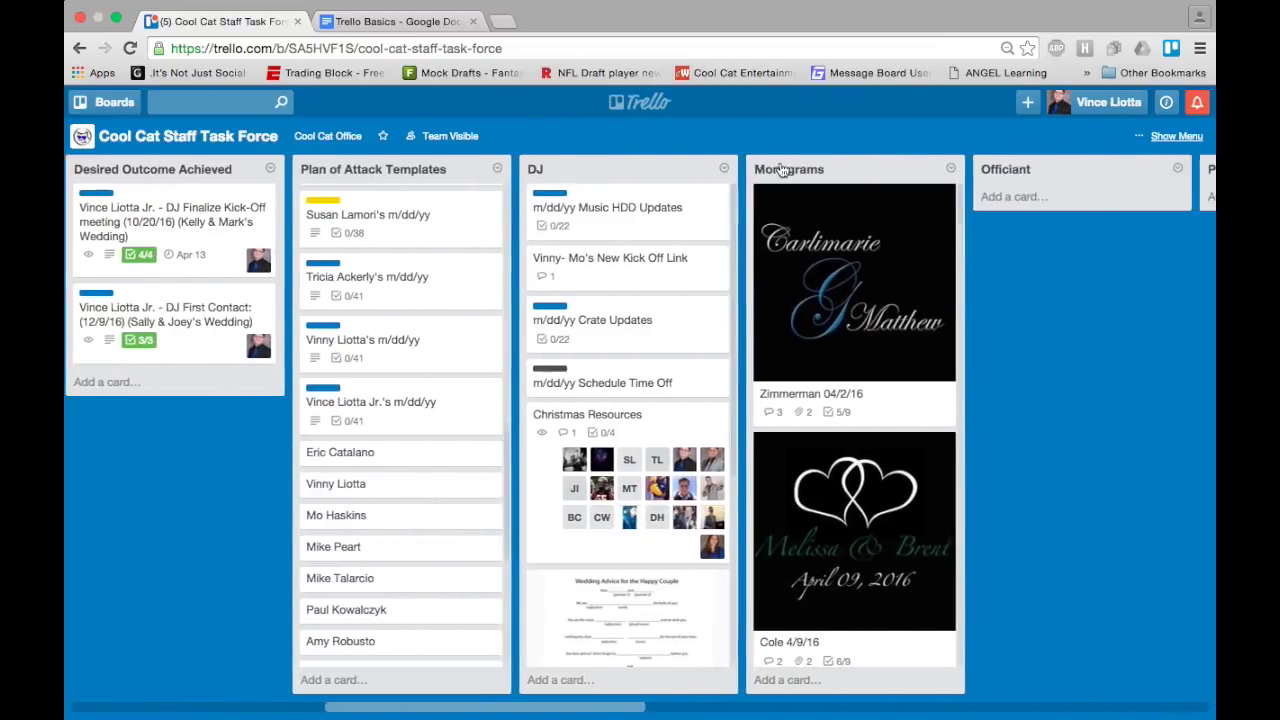
pyautogui.hscroll(11, 782, 170)
pyautogui.hscroll(-20, 519, 150)
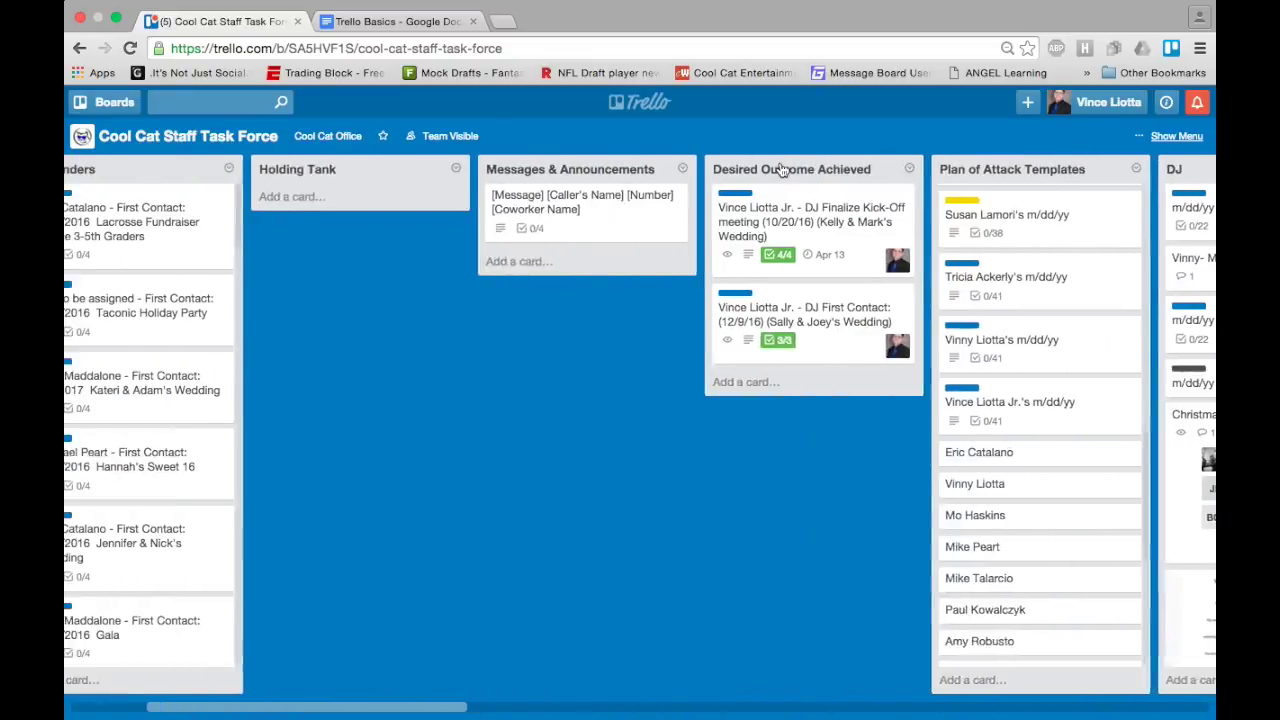
pyautogui.hscroll(-5, 519, 152)
pyautogui.click(277, 280)
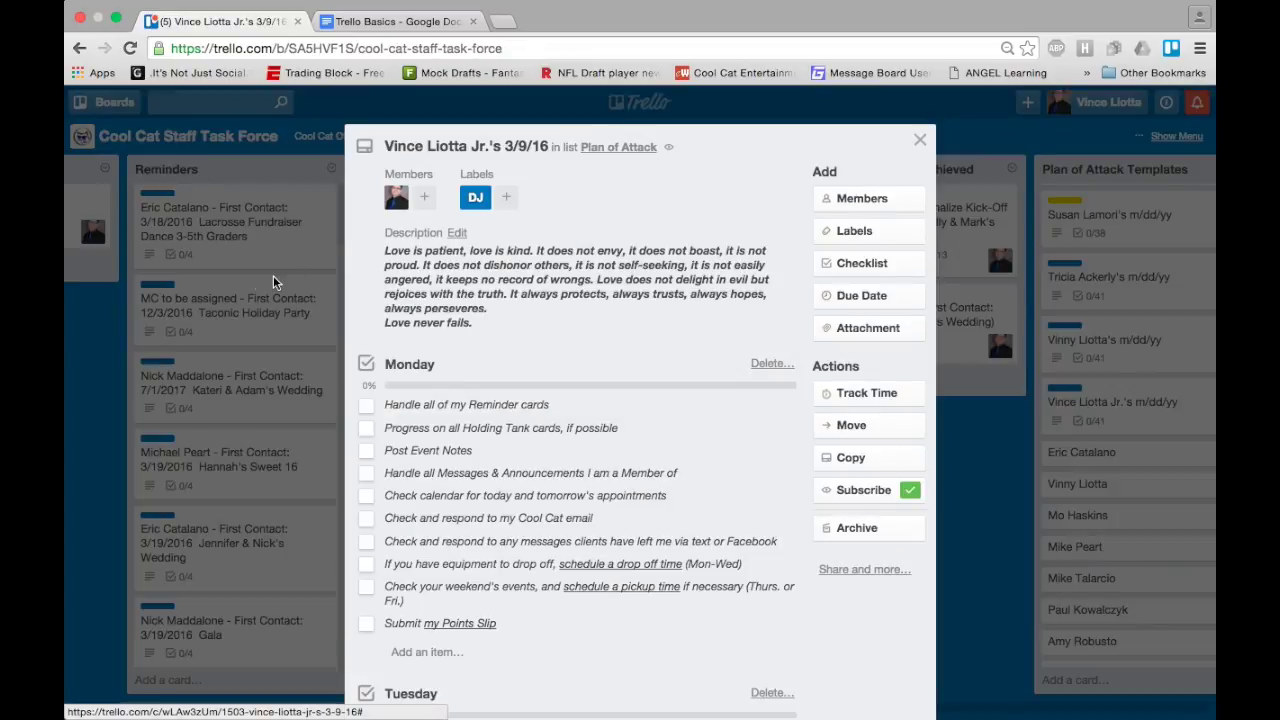
pyautogui.hscroll(-5, 257, 218)
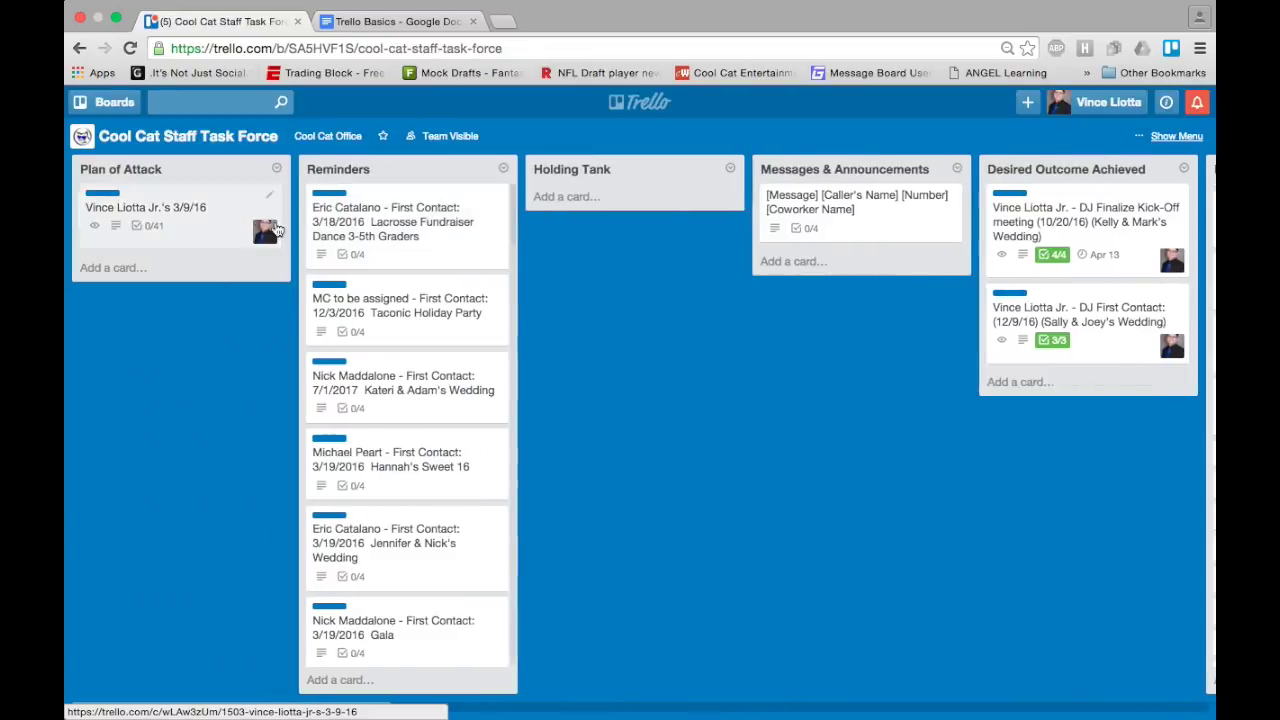
# Step: Switch to the Trello Basics document in Google Docs and read the Card definition
pyautogui.click(426, 24)
pyautogui.scroll(-2, 497, 360)
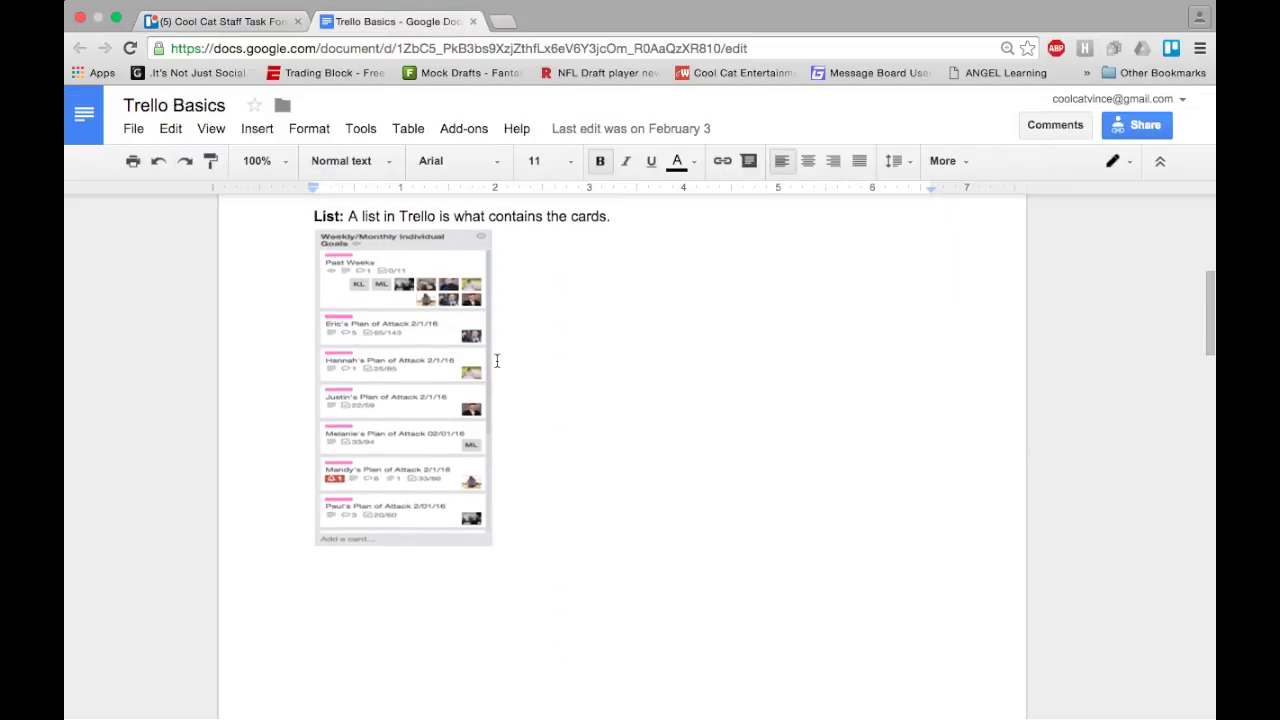
pyautogui.scroll(-10, 497, 360)
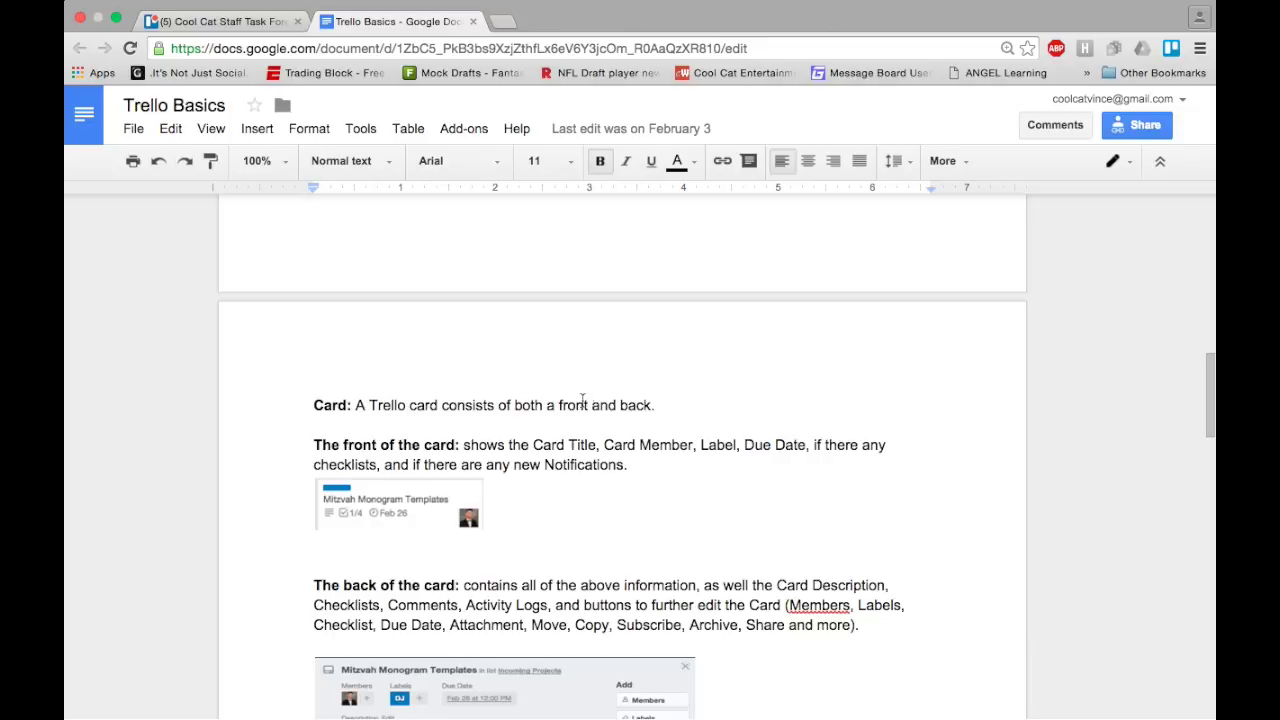
# Step: Switch to the Trello board, view the back of the Lacrosse Fundraiser Dance card in Reminders, and close it
pyautogui.click(250, 24)
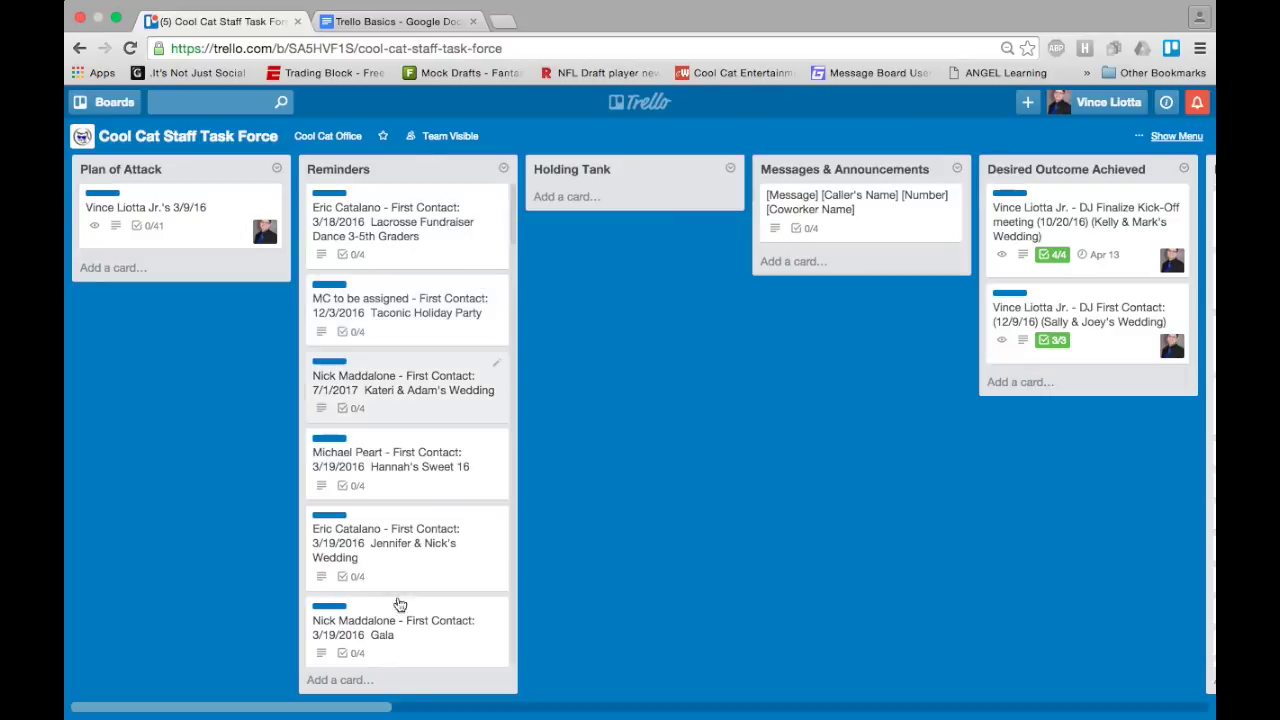
pyautogui.click(405, 235)
pyautogui.click(268, 331)
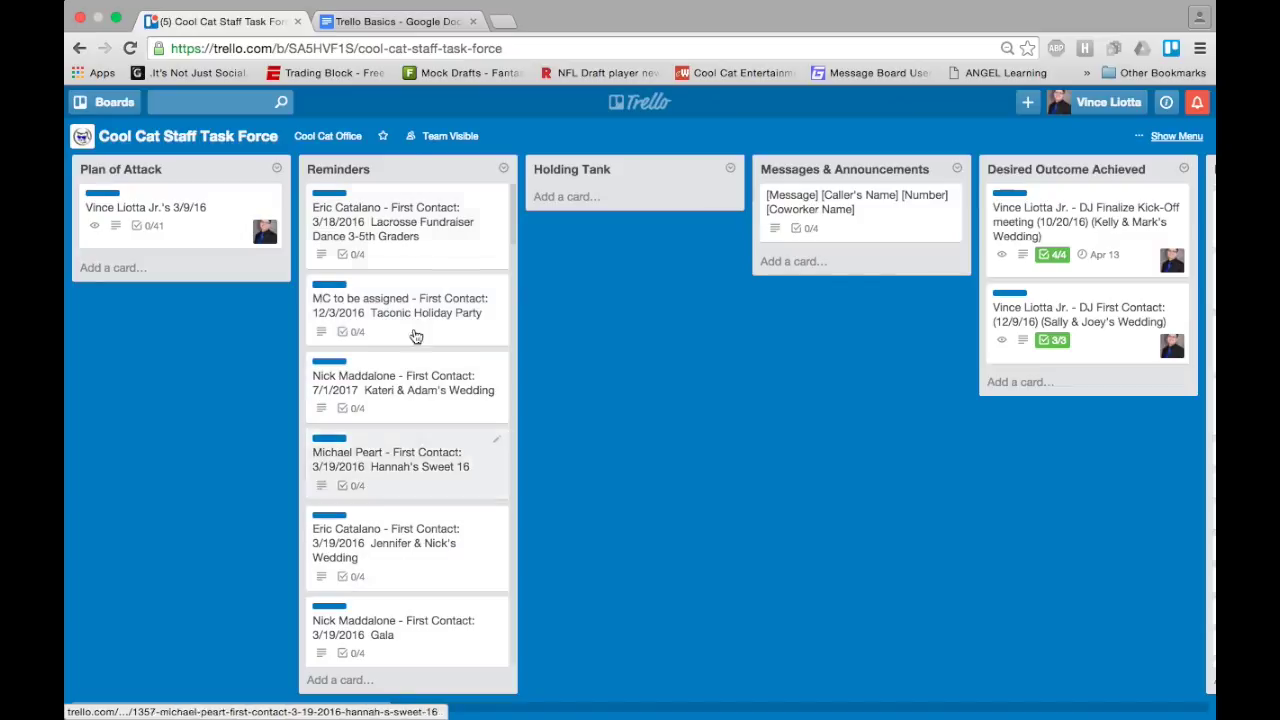
# Step: Read the front-of-card explanation in Trello Basics and view the available labels on the Lacrosse Fundraiser Dance card in Trello
pyautogui.click(395, 21)
pyautogui.scroll(-2, 484, 460)
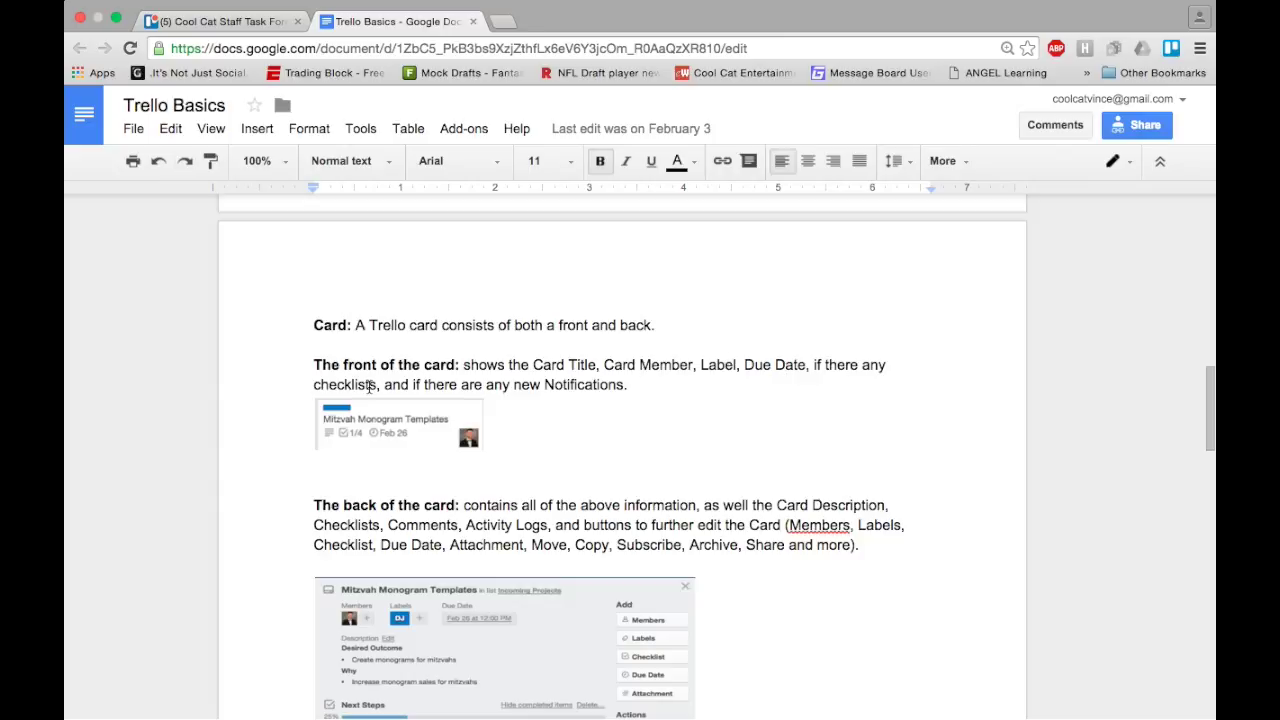
pyautogui.click(226, 20)
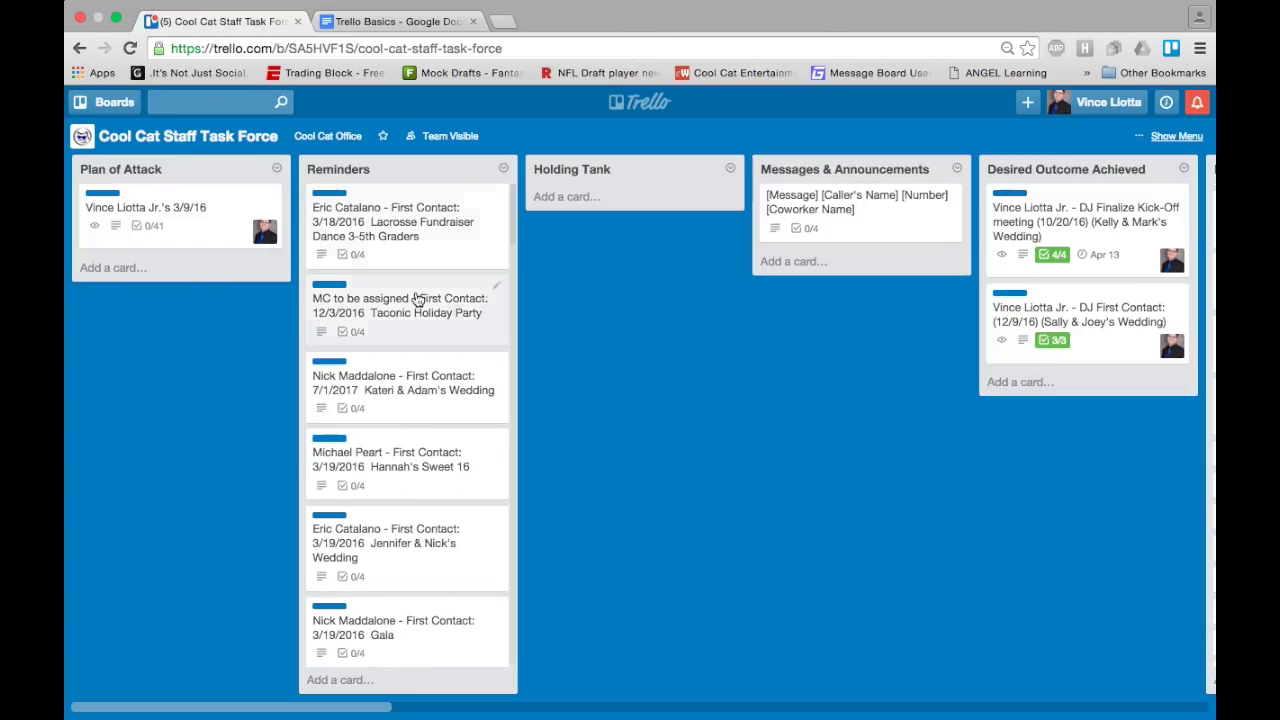
pyautogui.click(350, 215)
pyautogui.click(866, 243)
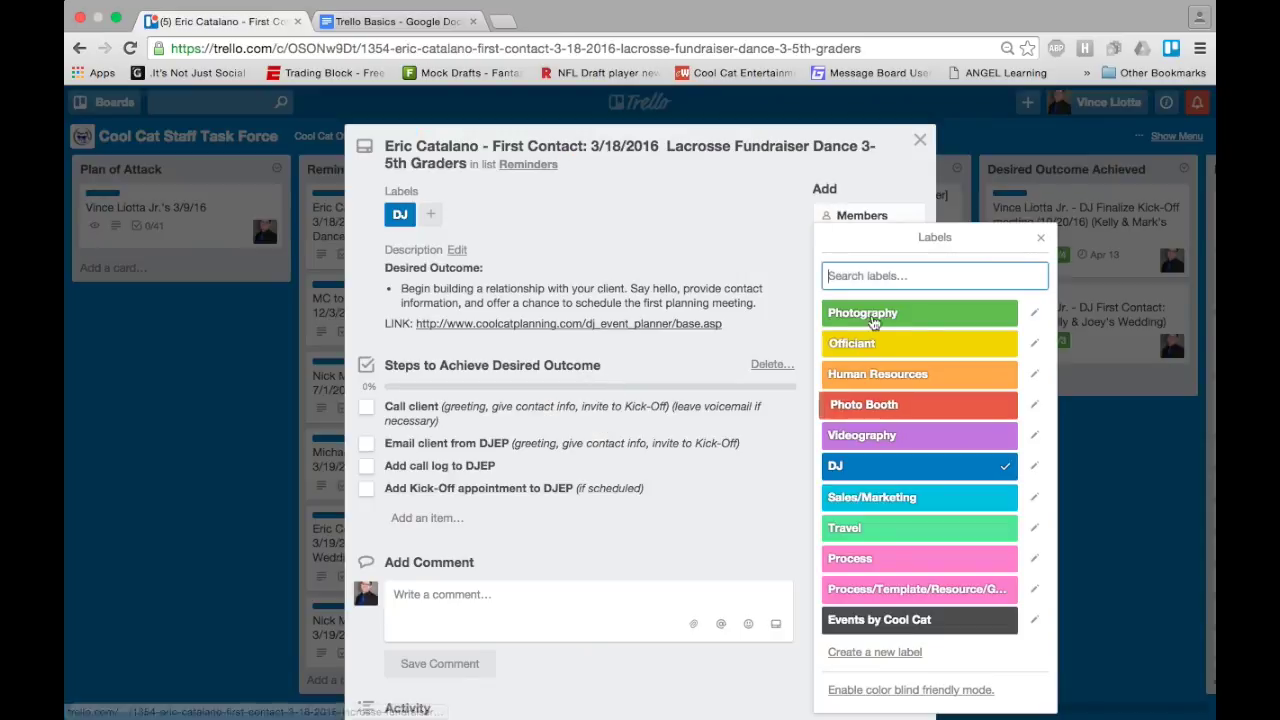
pyautogui.click(624, 212)
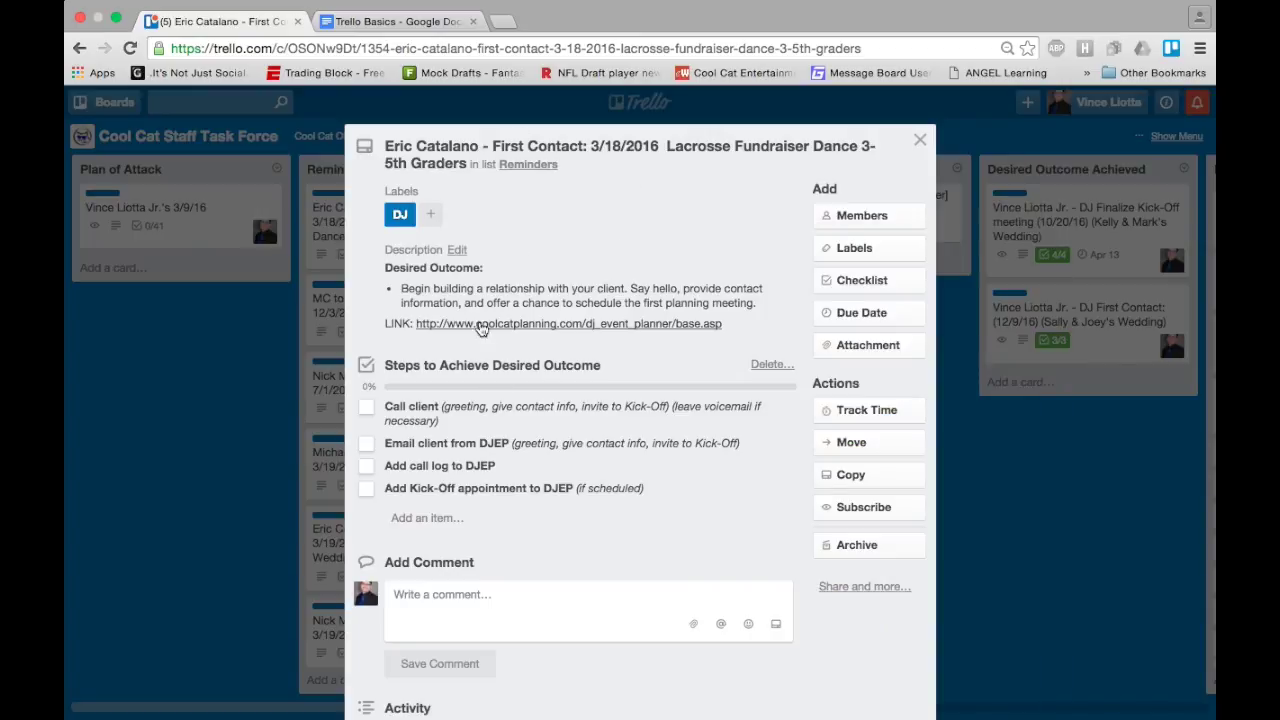
# Step: Compare the front and back of the Lacrosse Fundraiser Dance card, viewing its back as far as the activity log
pyautogui.click(271, 337)
pyautogui.click(412, 235)
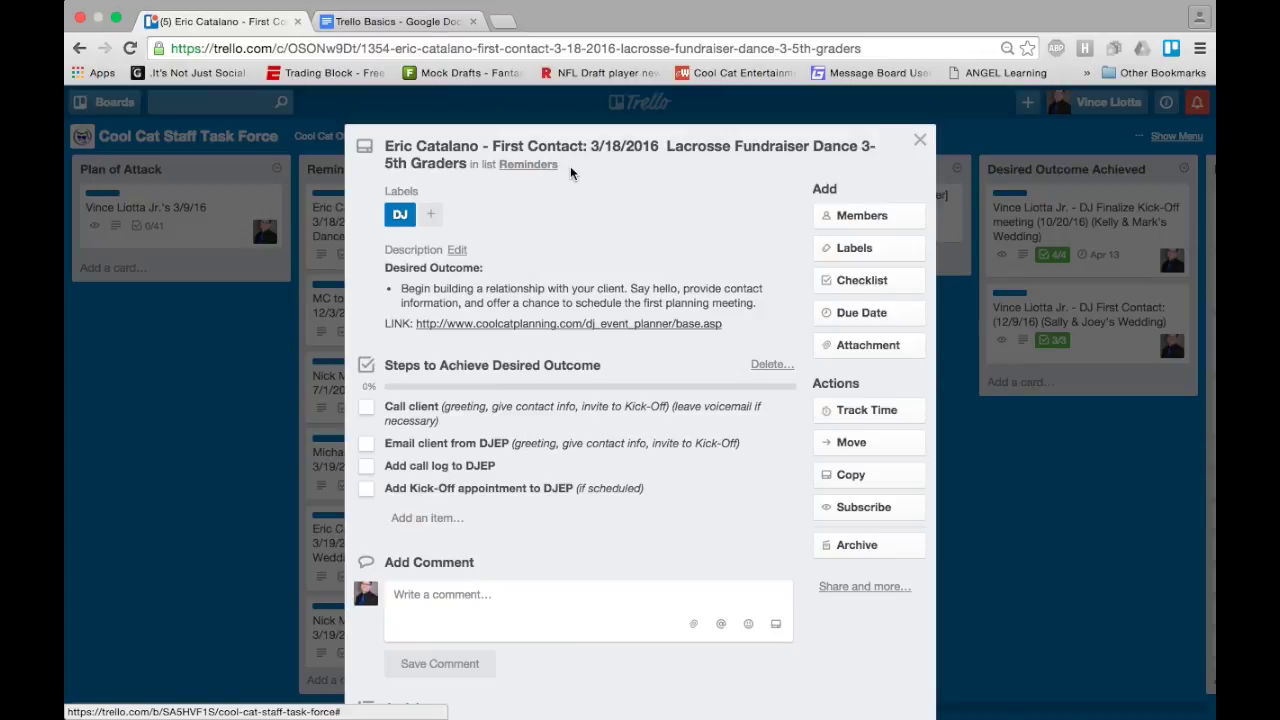
pyautogui.scroll(-2, 574, 201)
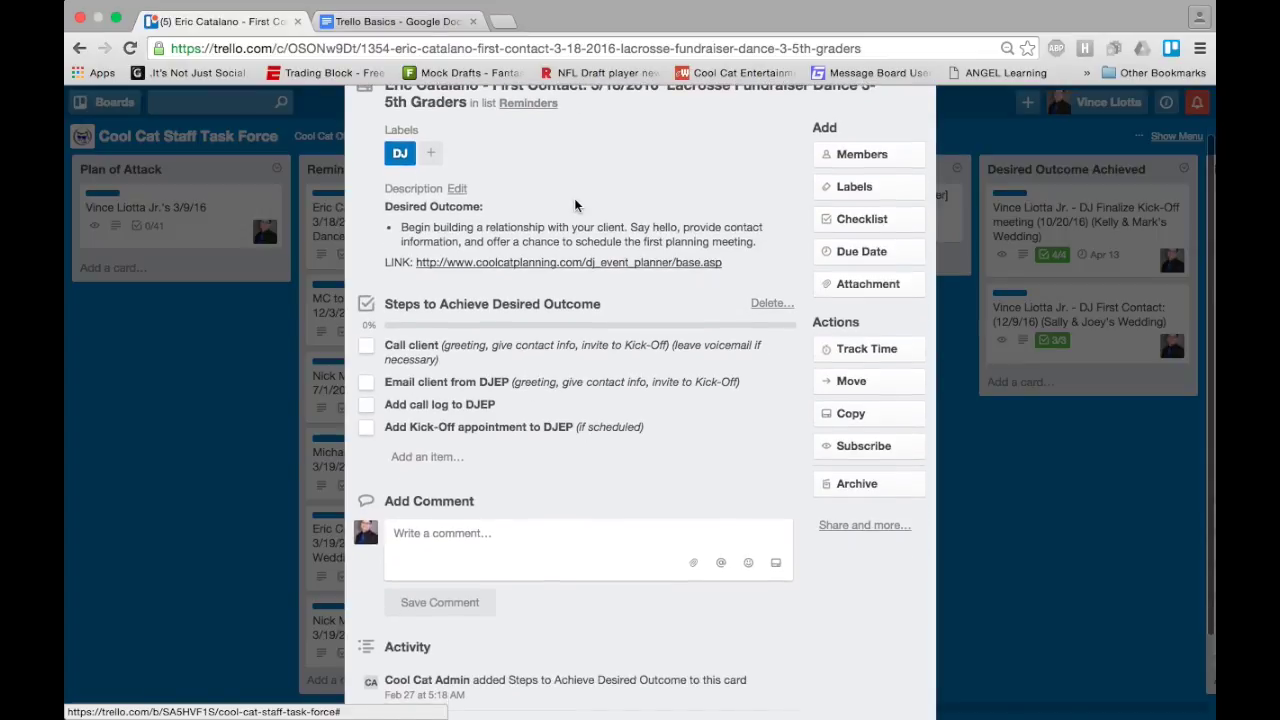
pyautogui.scroll(2, 566, 200)
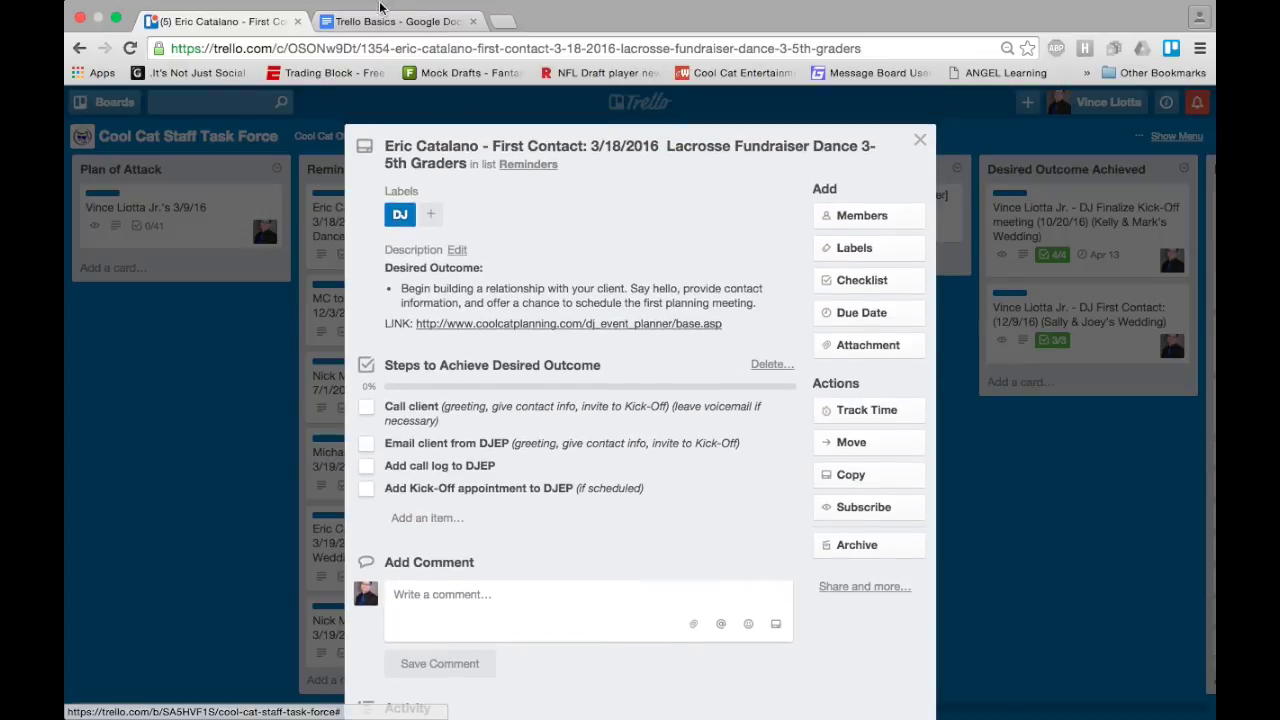
# Step: Read the back-of-card and Card Description explanations in the Trello Basics document in Google Docs
pyautogui.click(395, 21)
pyautogui.scroll(-1, 521, 482)
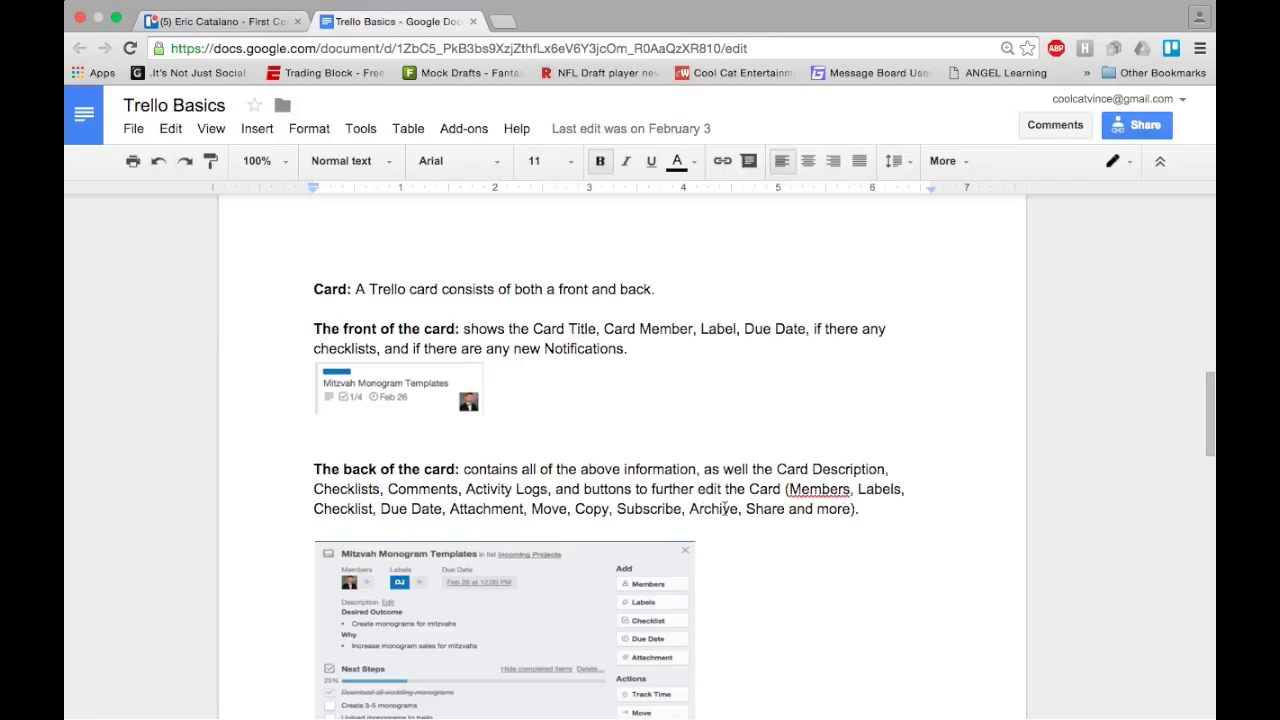
pyautogui.scroll(-6, 831, 523)
pyautogui.scroll(4, 830, 528)
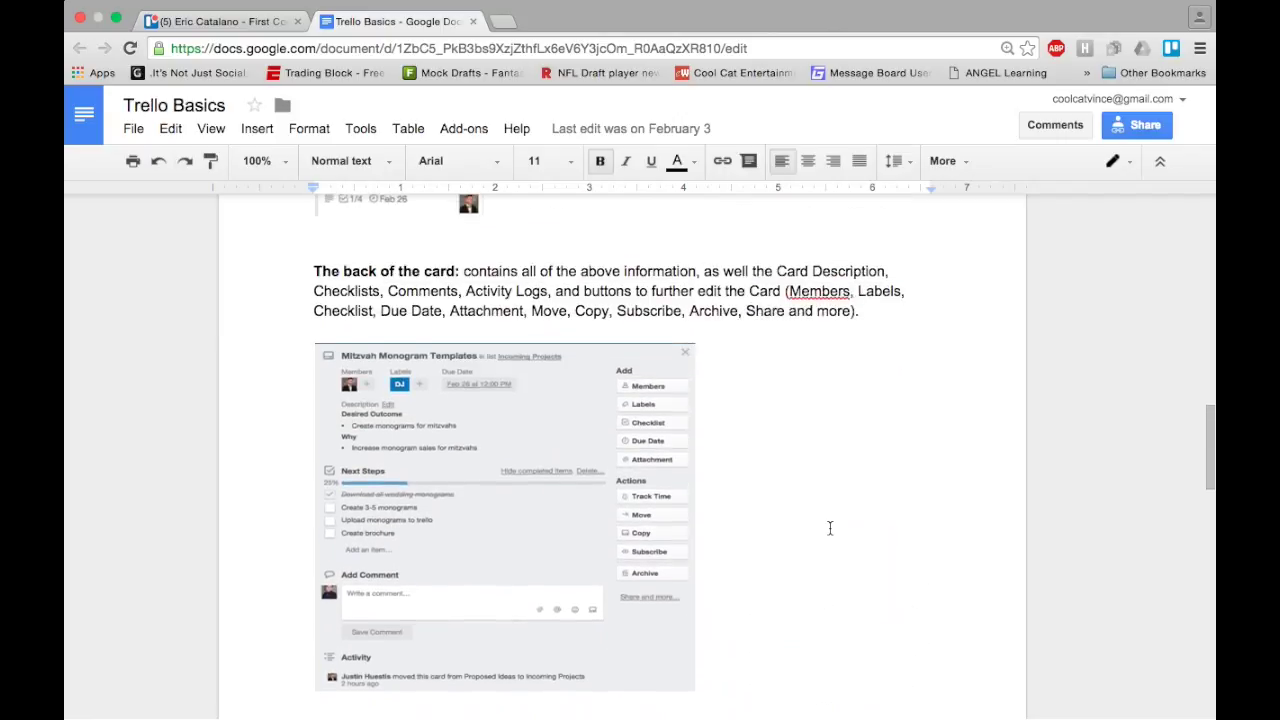
pyautogui.scroll(-3, 830, 528)
pyautogui.scroll(3, 830, 528)
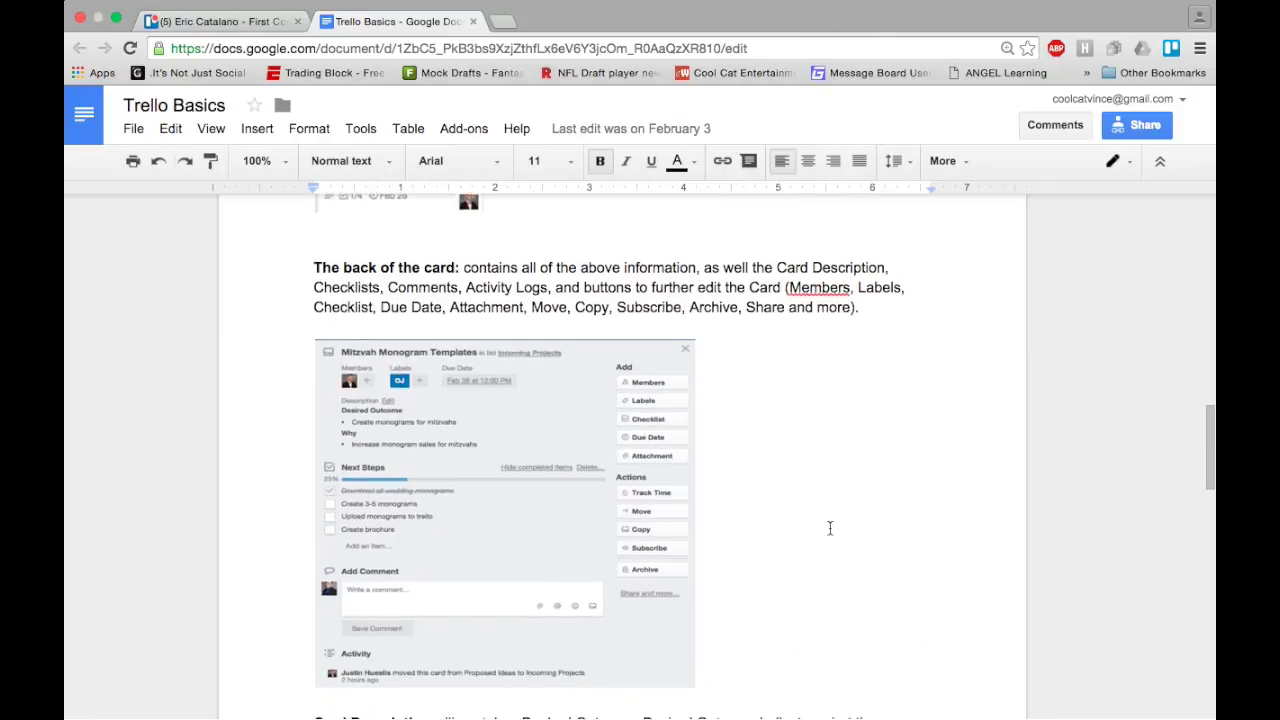
pyautogui.scroll(-2, 830, 528)
pyautogui.scroll(-4, 830, 528)
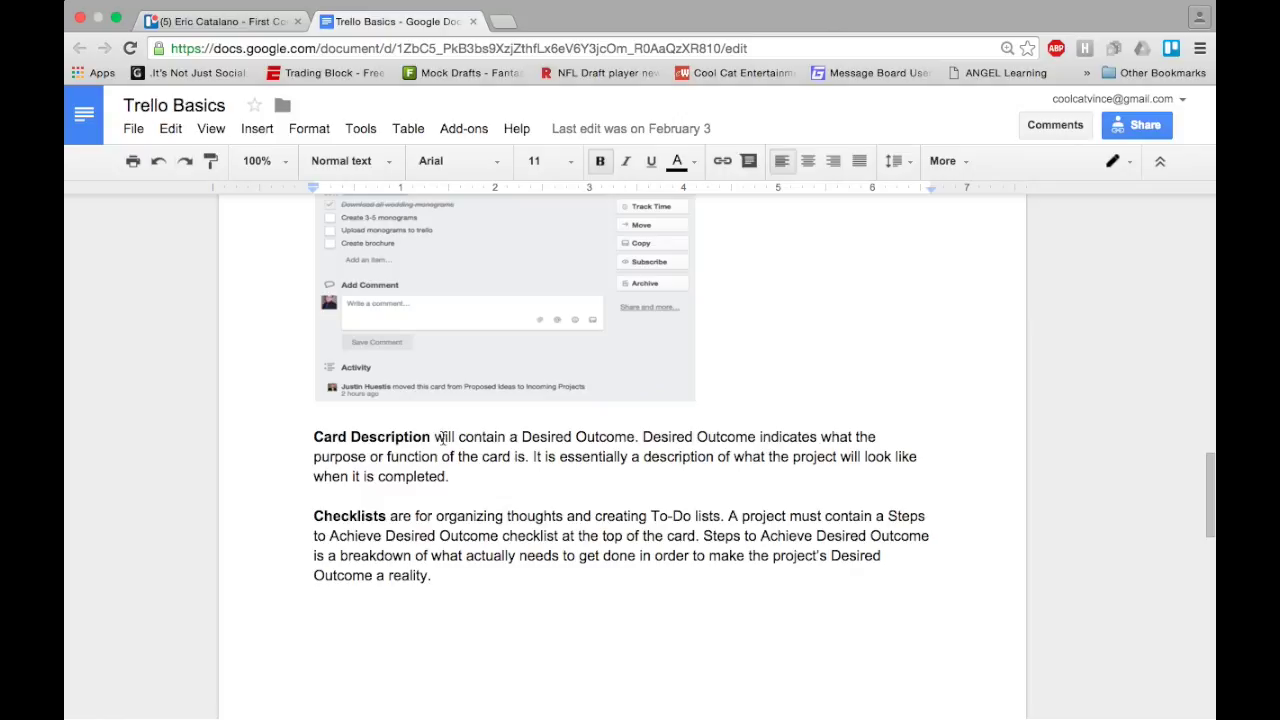
# Step: Check the Desired Outcome description on the open Trello card and return to the Checklists section of the Trello Basics document
pyautogui.click(215, 21)
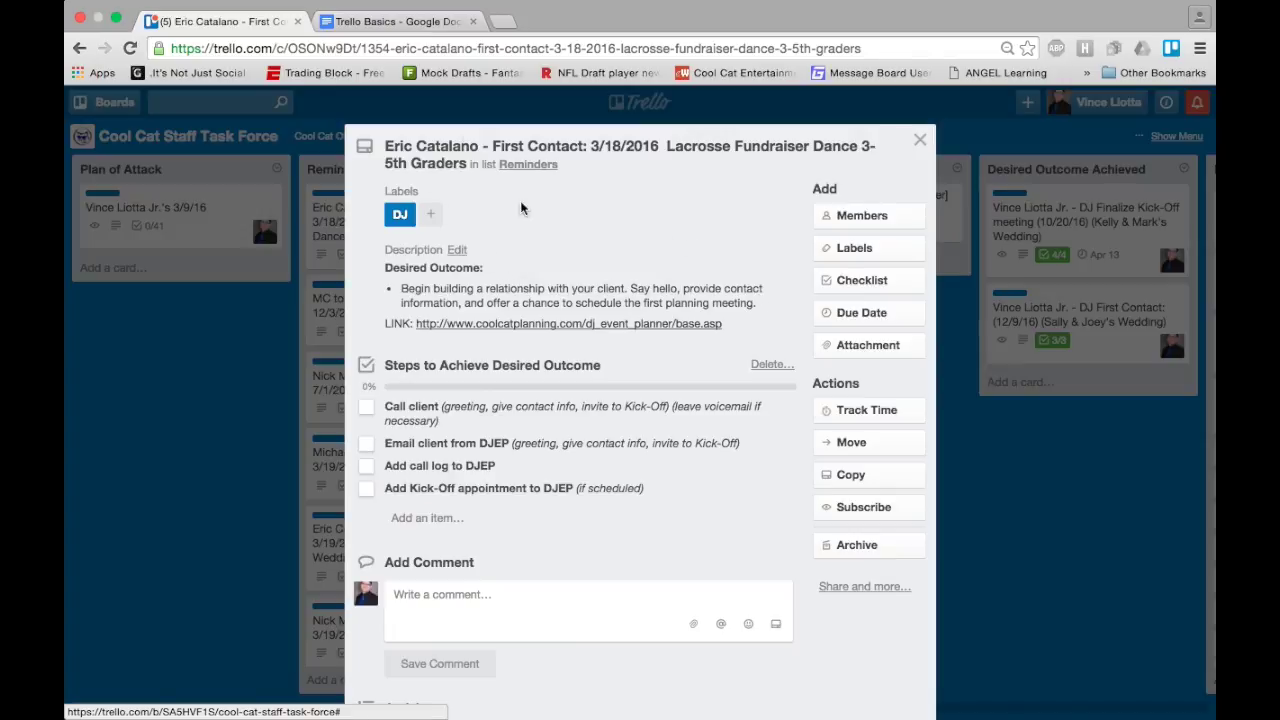
pyautogui.click(408, 28)
pyautogui.scroll(-4, 407, 524)
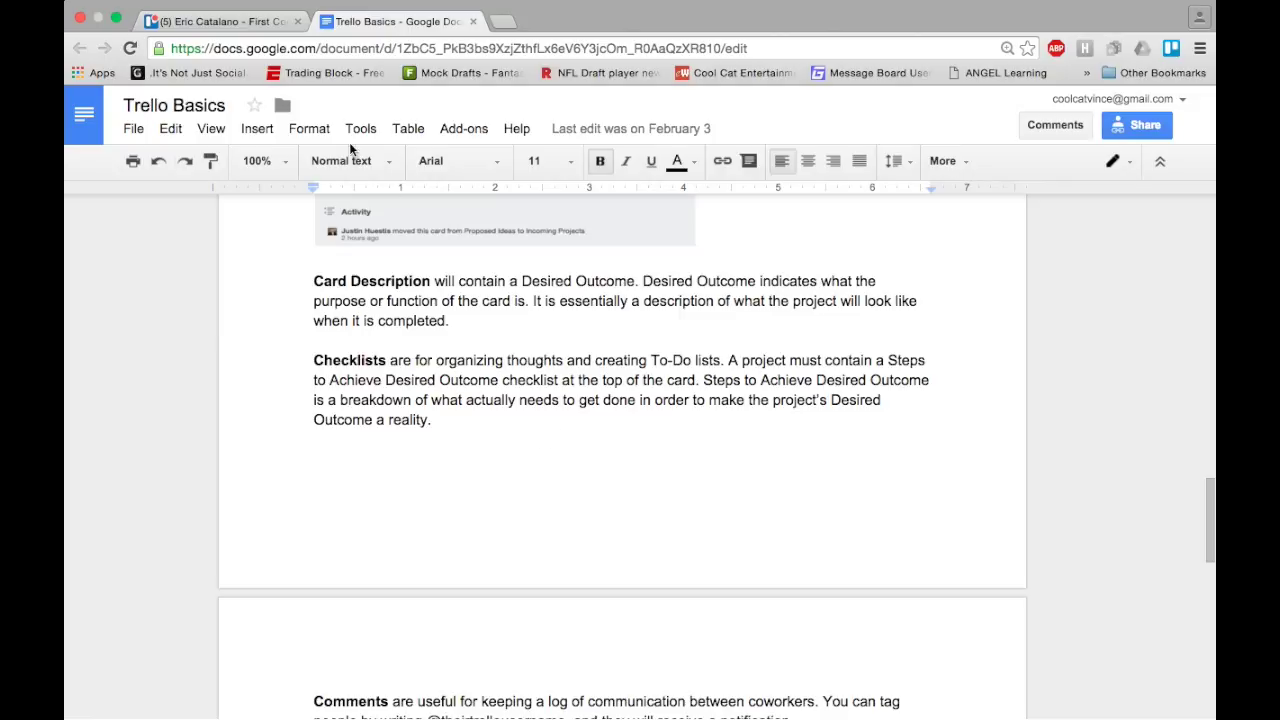
# Step: Switch to the Lacrosse Fundraiser Dance card in Trello, add a checklist titled Monday, and delete that checklist again
pyautogui.click(220, 21)
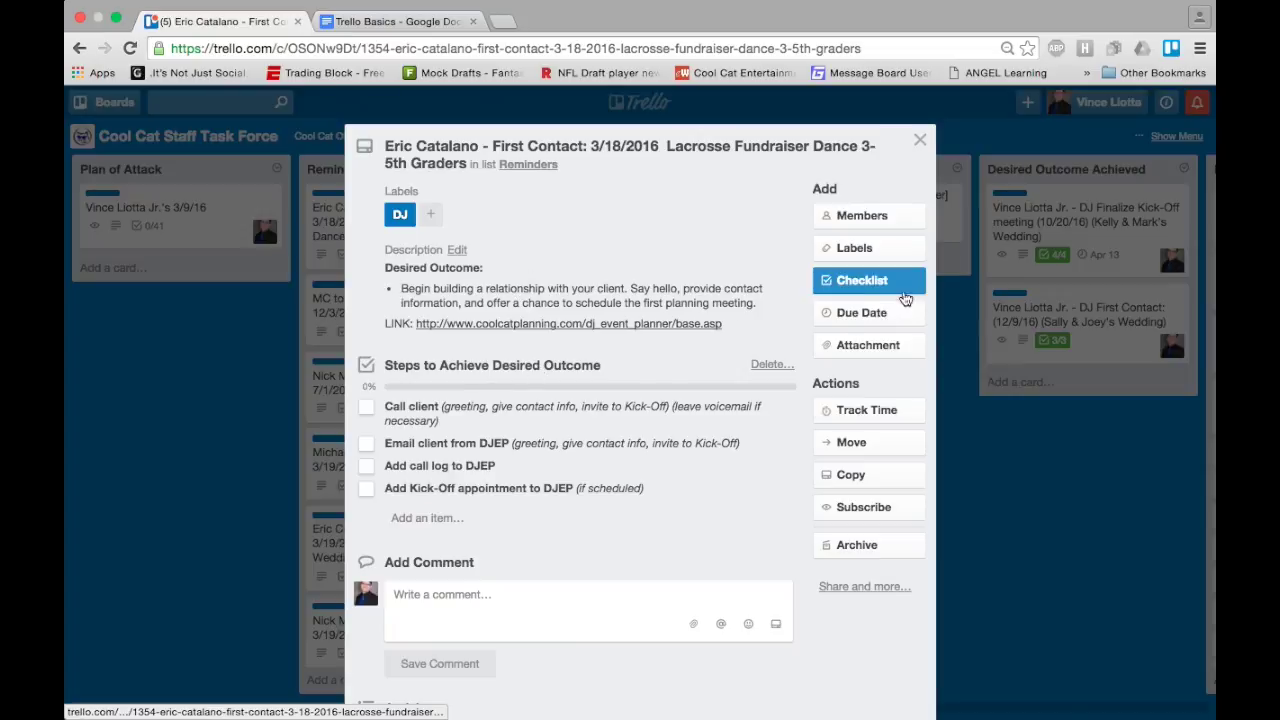
pyautogui.click(904, 293)
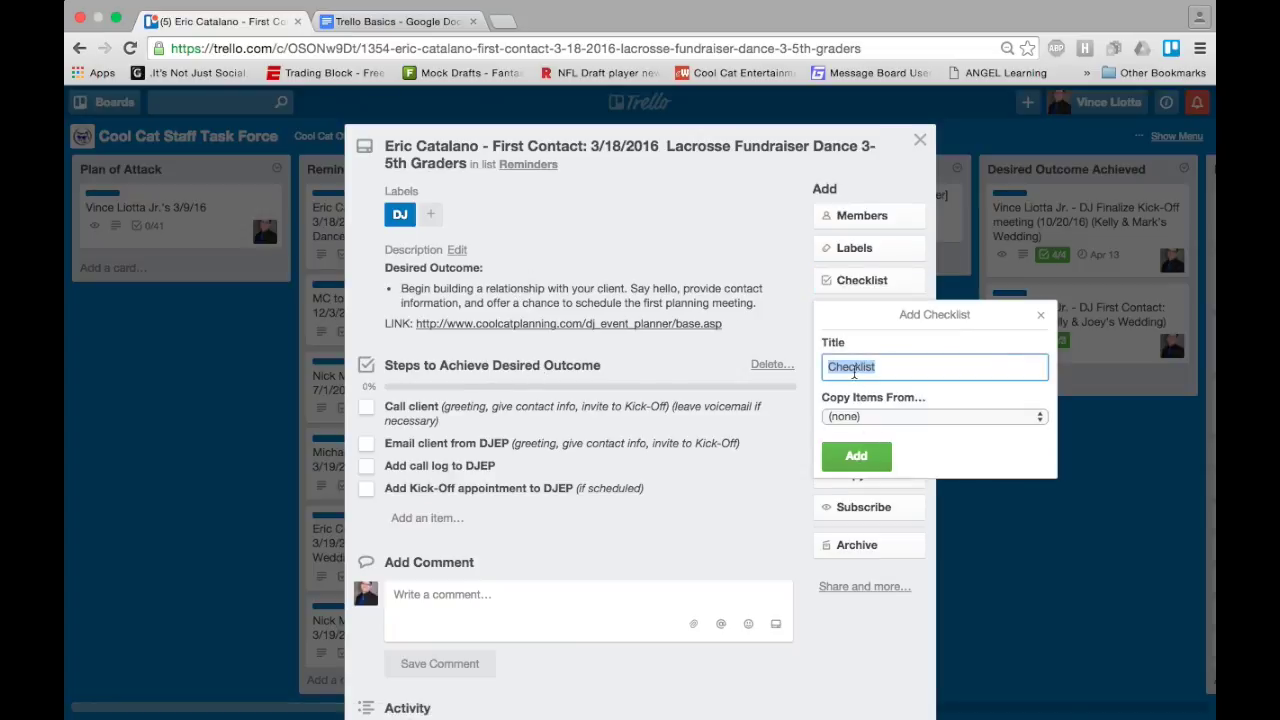
pyautogui.write('Monday')
pyautogui.press('Return')
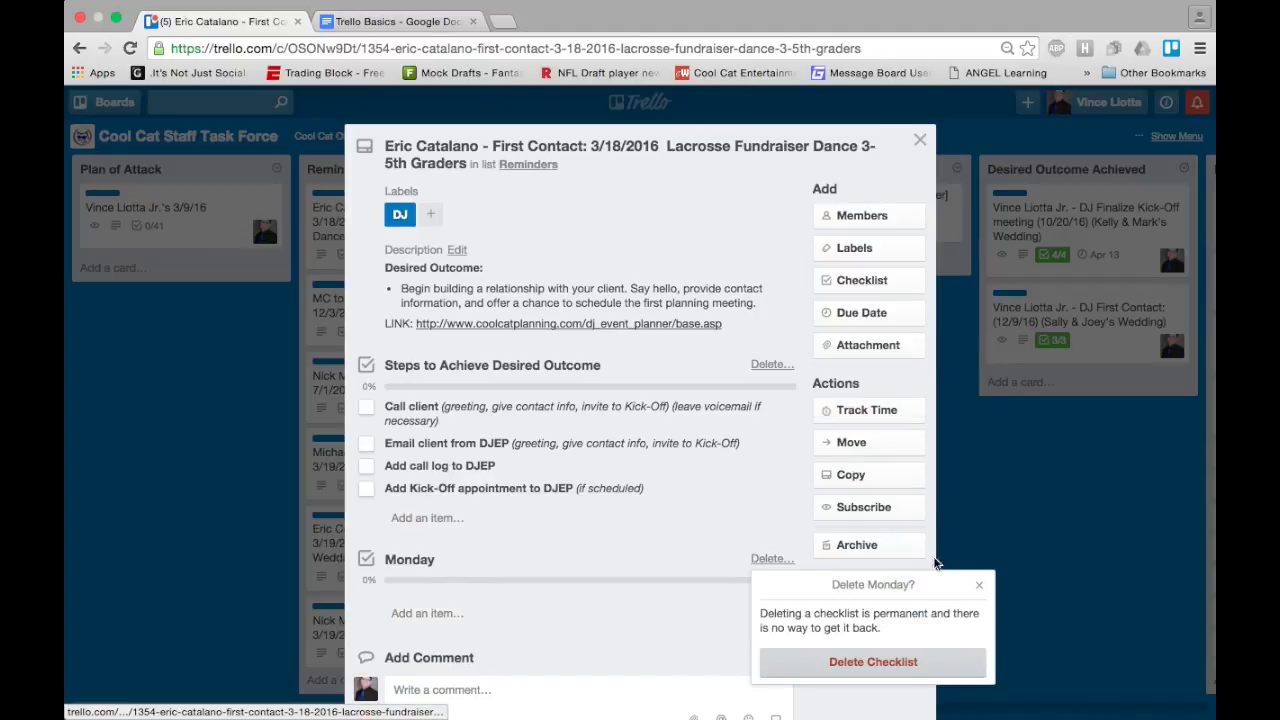
pyautogui.click(897, 662)
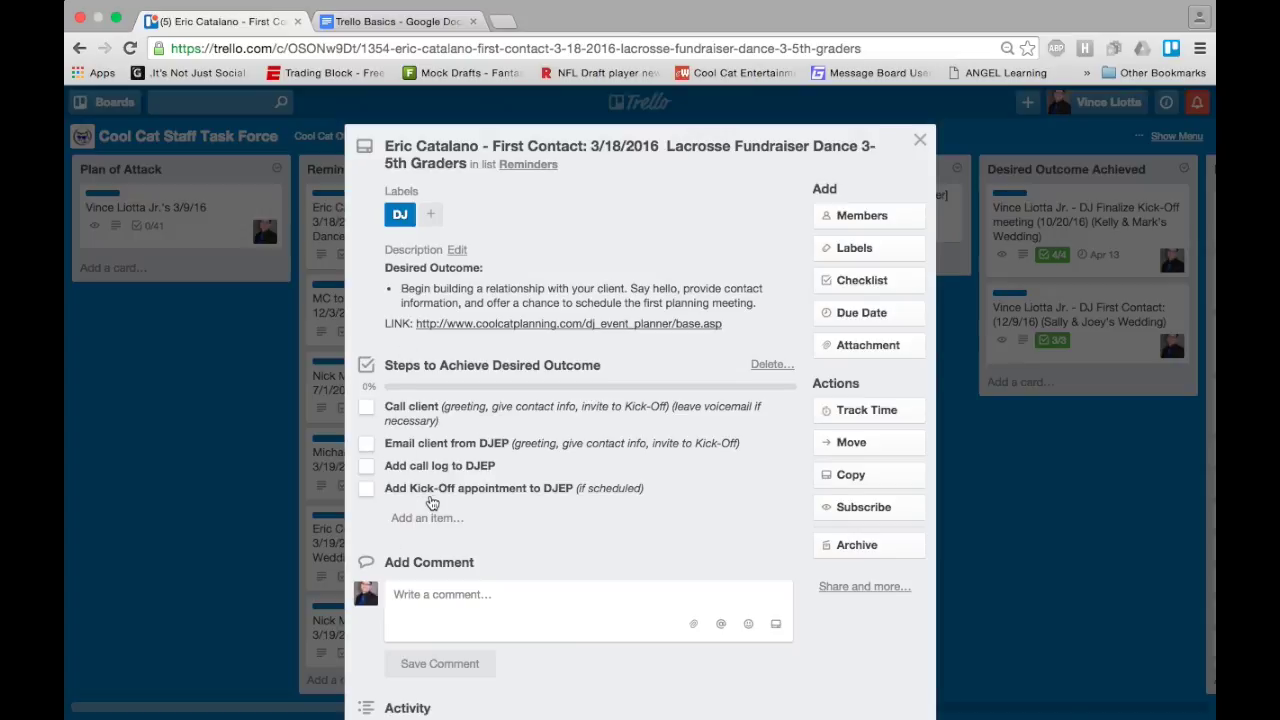
# Step: Check off all four Steps to Achieve Desired Outcome items, hiding the completed items along the way and showing them again
pyautogui.click(366, 407)
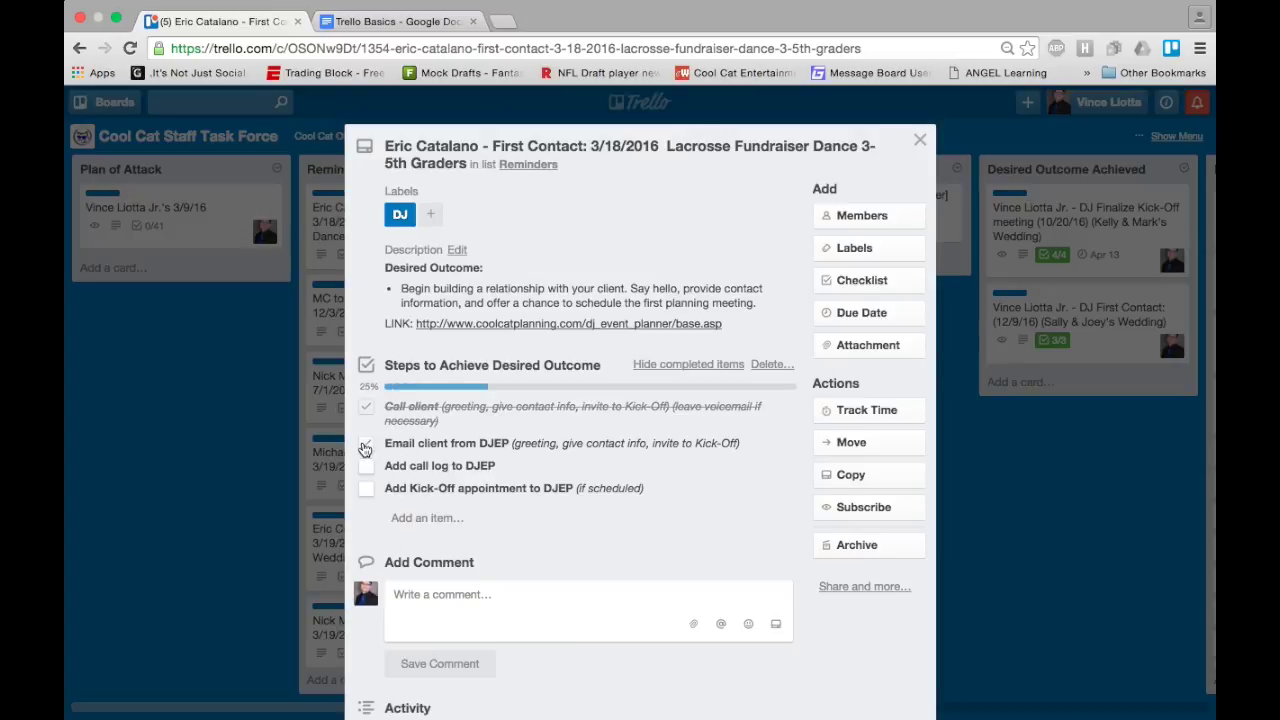
pyautogui.click(365, 445)
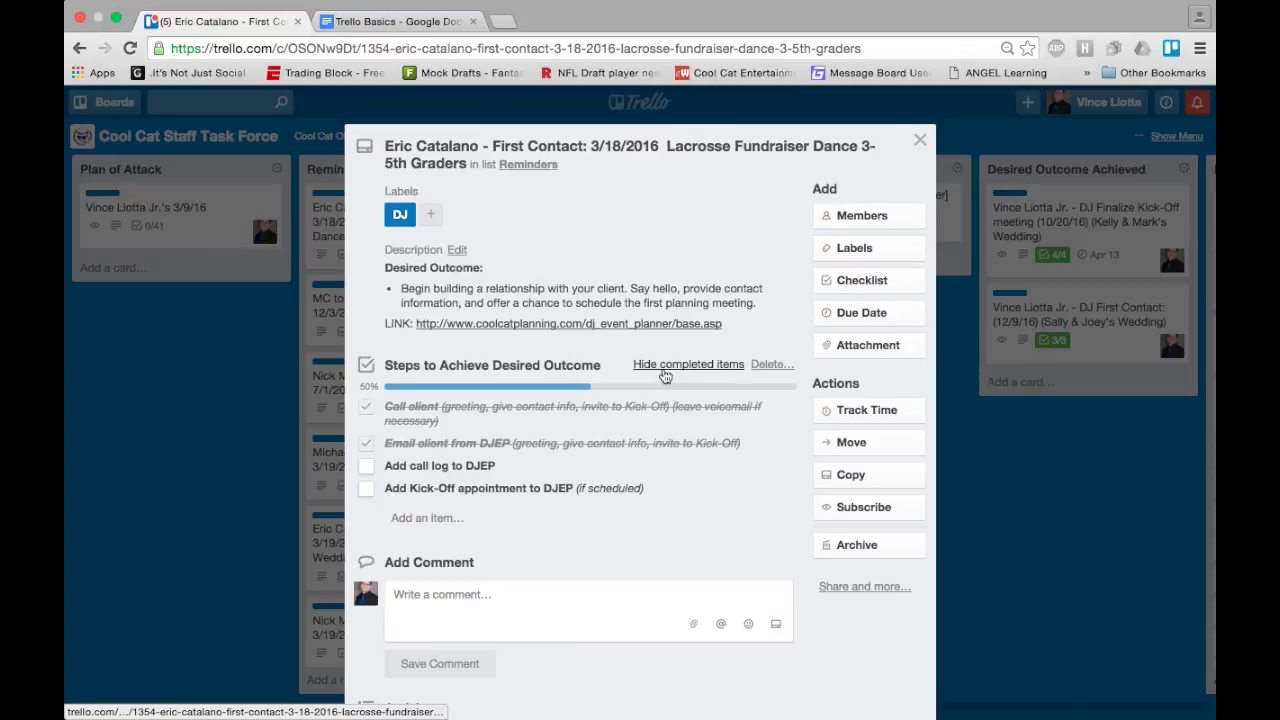
pyautogui.click(665, 365)
pyautogui.click(365, 407)
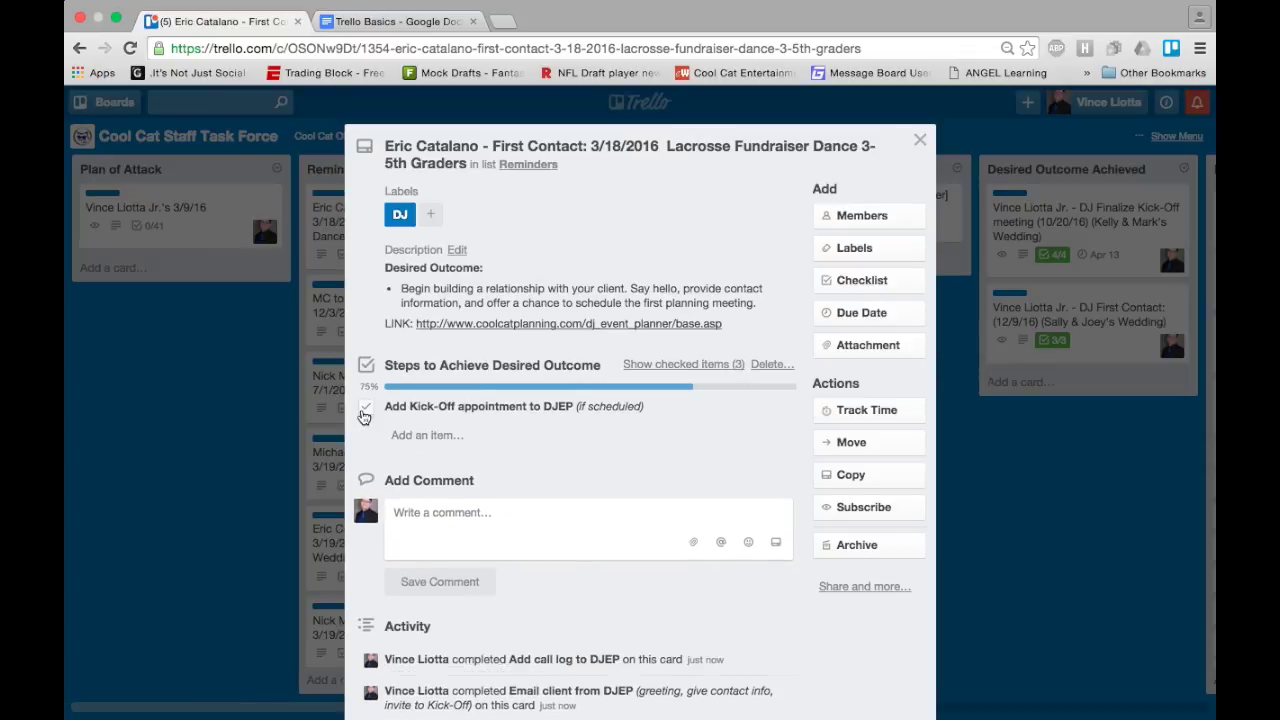
pyautogui.click(364, 412)
pyautogui.click(669, 365)
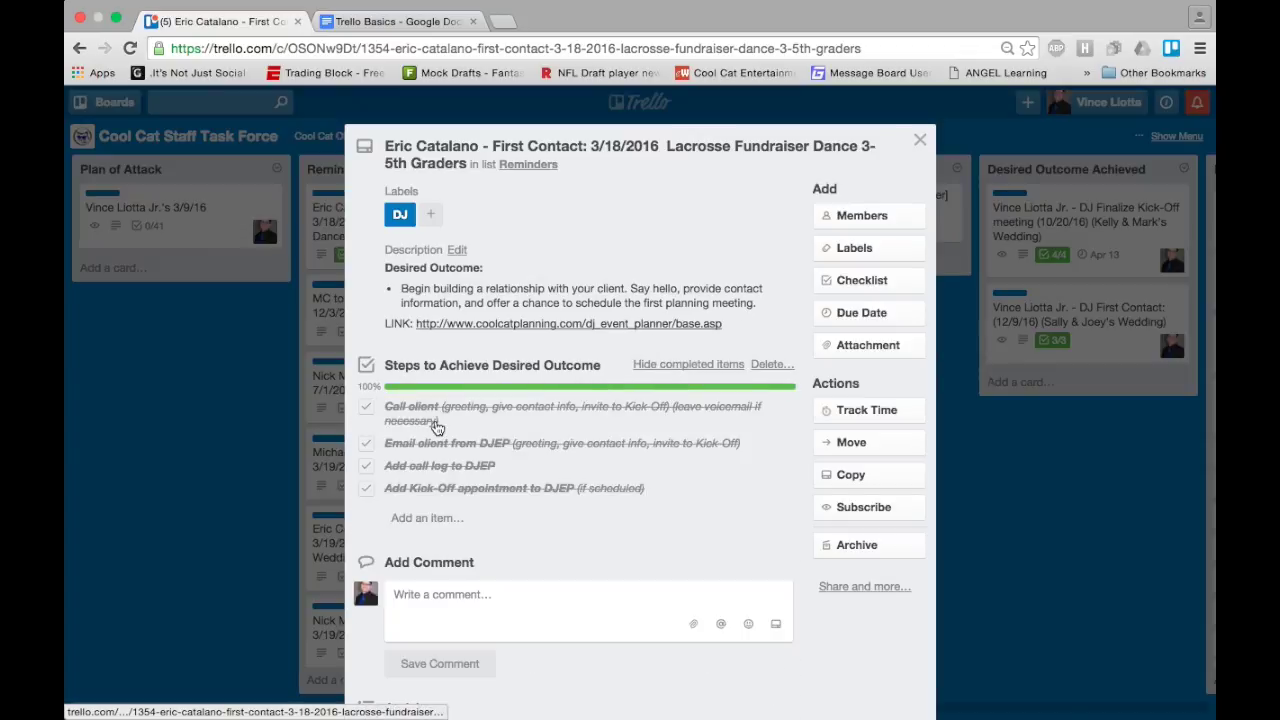
# Step: Mark all four Steps to Achieve Desired Outcome items as incomplete again
pyautogui.click(366, 407)
pyautogui.click(366, 443)
pyautogui.click(366, 466)
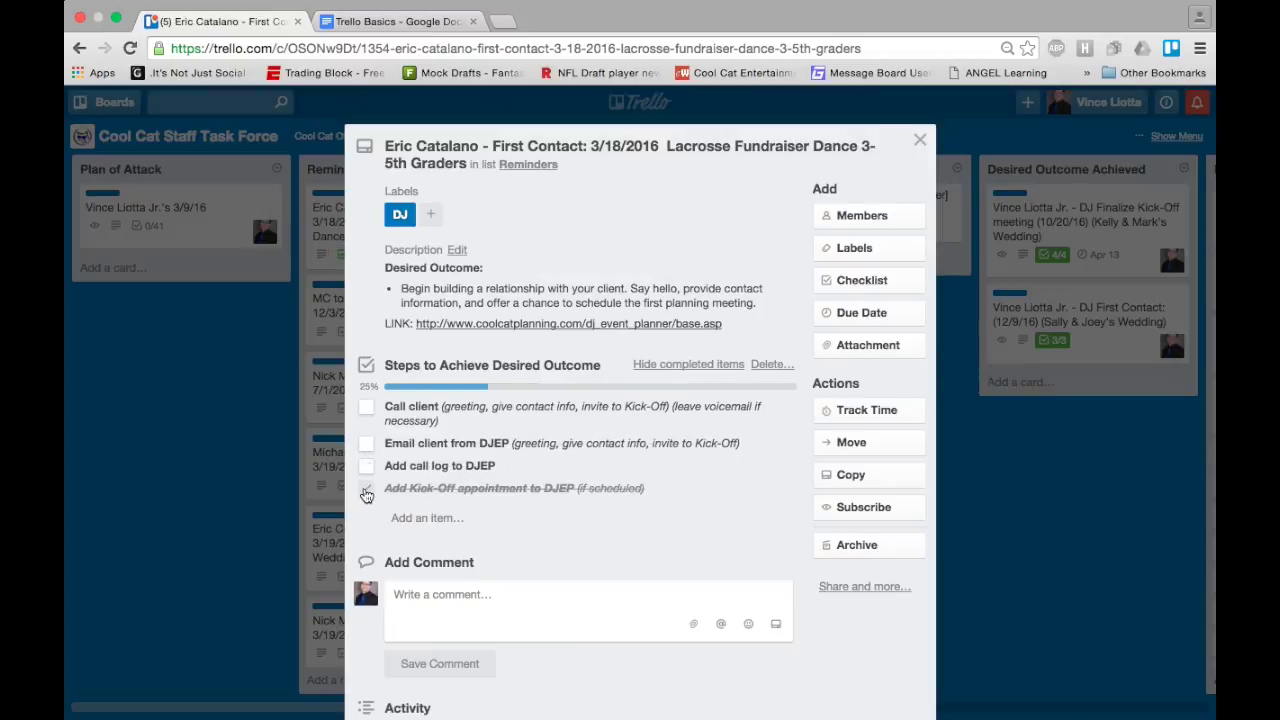
pyautogui.click(366, 488)
# Step: Switch to the Trello Basics document in Google Docs and read the Comments explanation
pyautogui.click(397, 21)
pyautogui.scroll(-1, 475, 455)
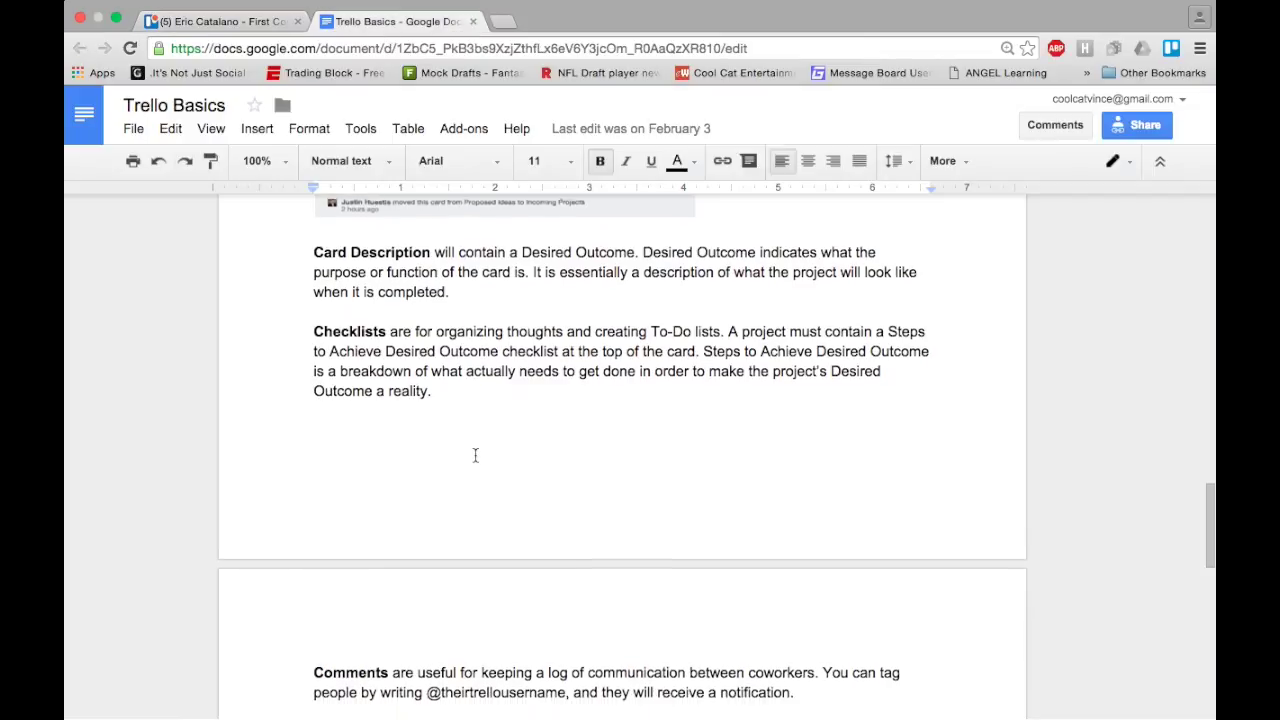
pyautogui.scroll(-3, 475, 455)
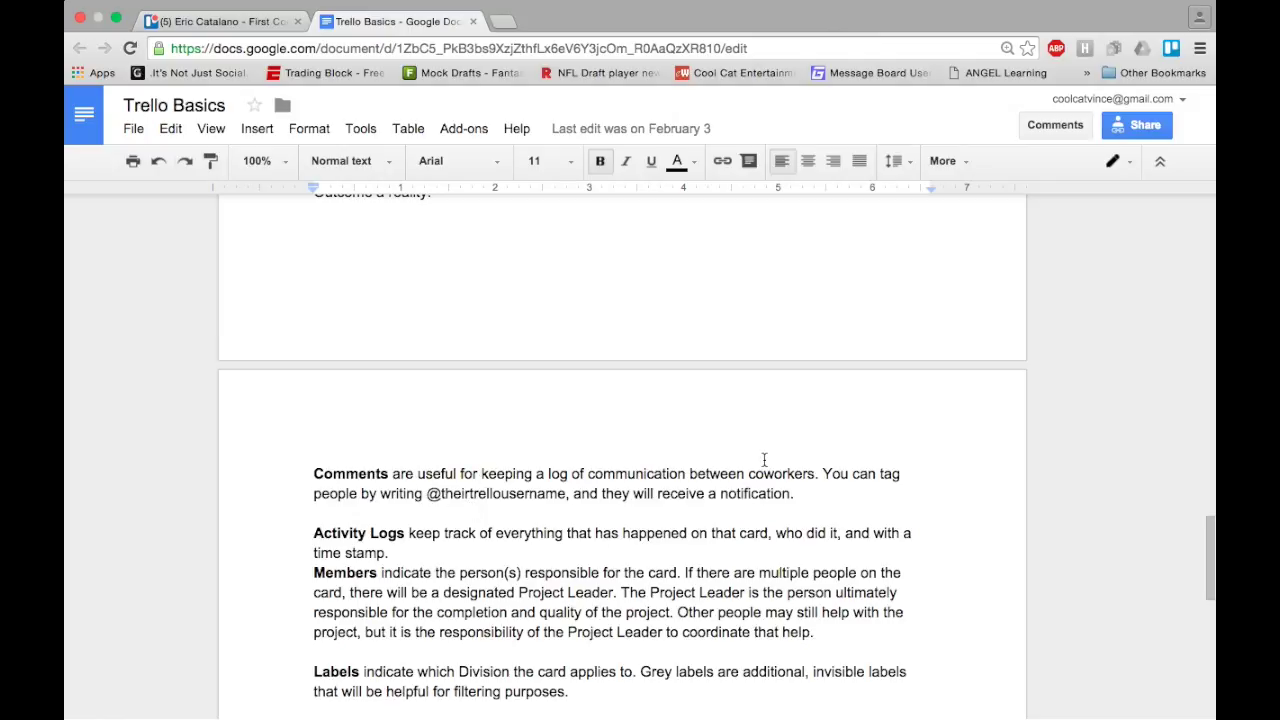
# Step: Post a comment on the Lacrosse Fundraiser Dance card in Trello asking the coworker whether they got the latest voice over for this event
pyautogui.click(230, 22)
pyautogui.scroll(-2, 588, 611)
pyautogui.scroll(-3, 588, 611)
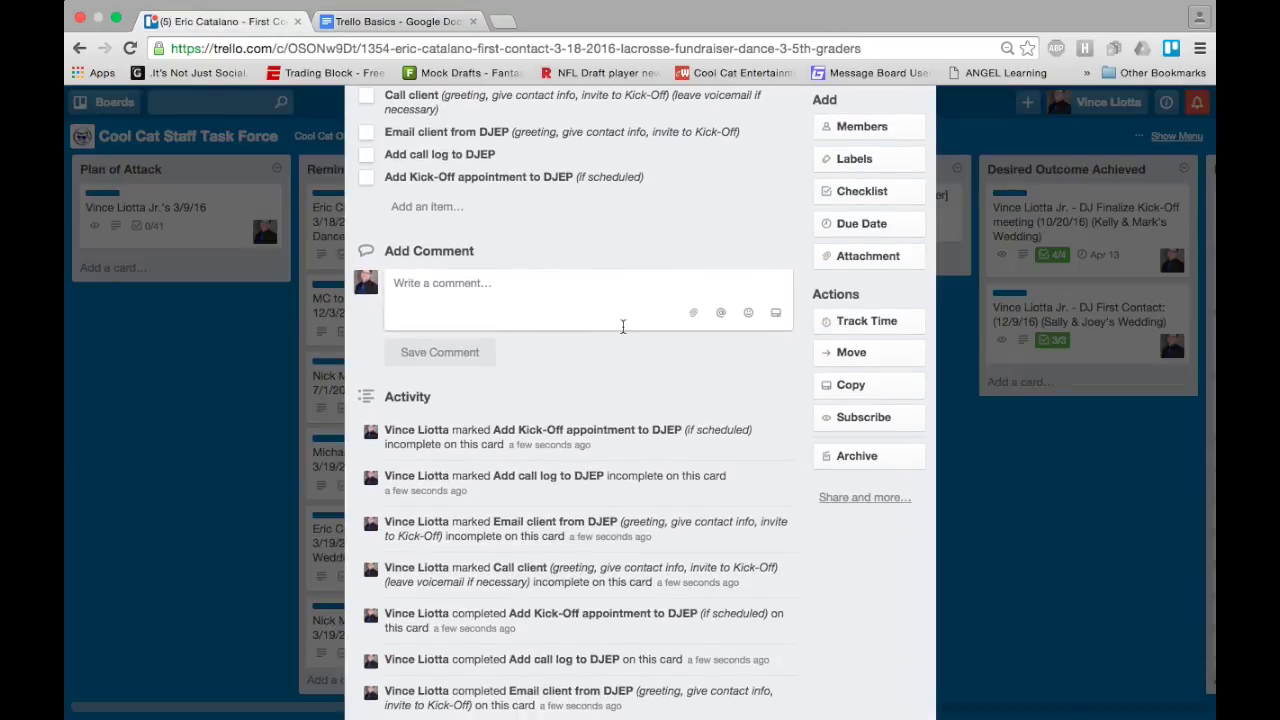
pyautogui.scroll(-1, 623, 352)
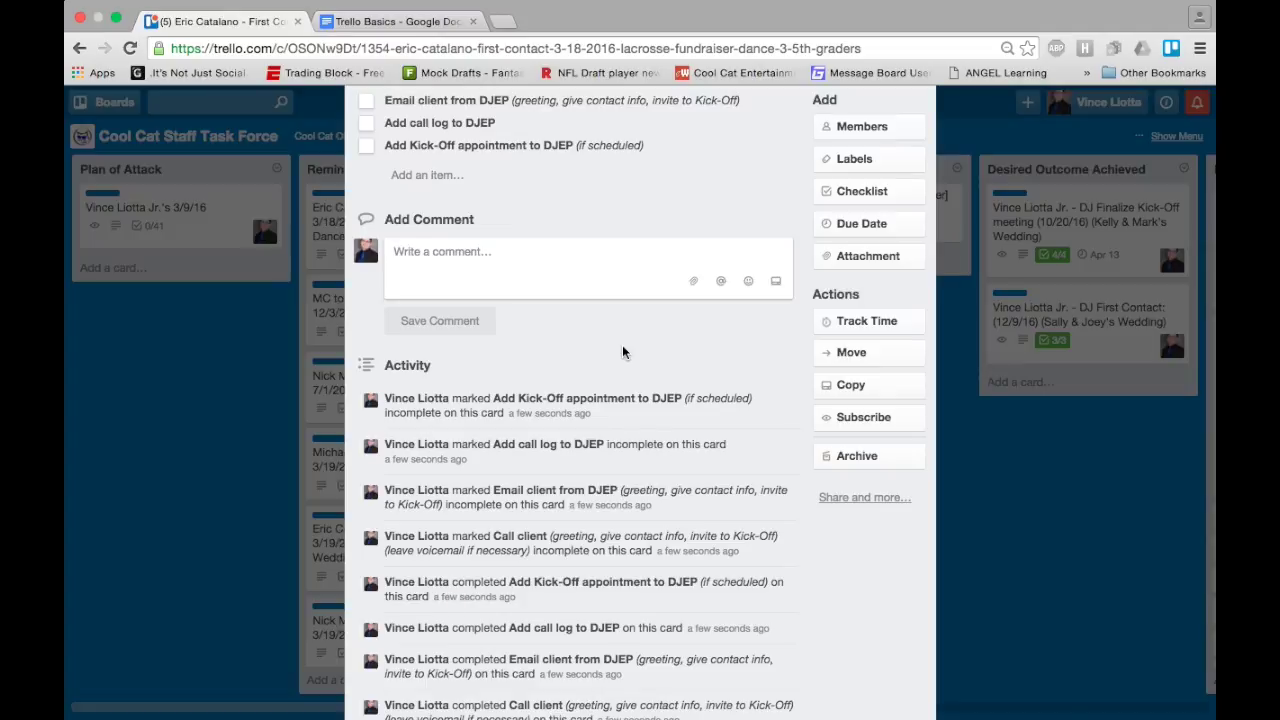
pyautogui.write('He')
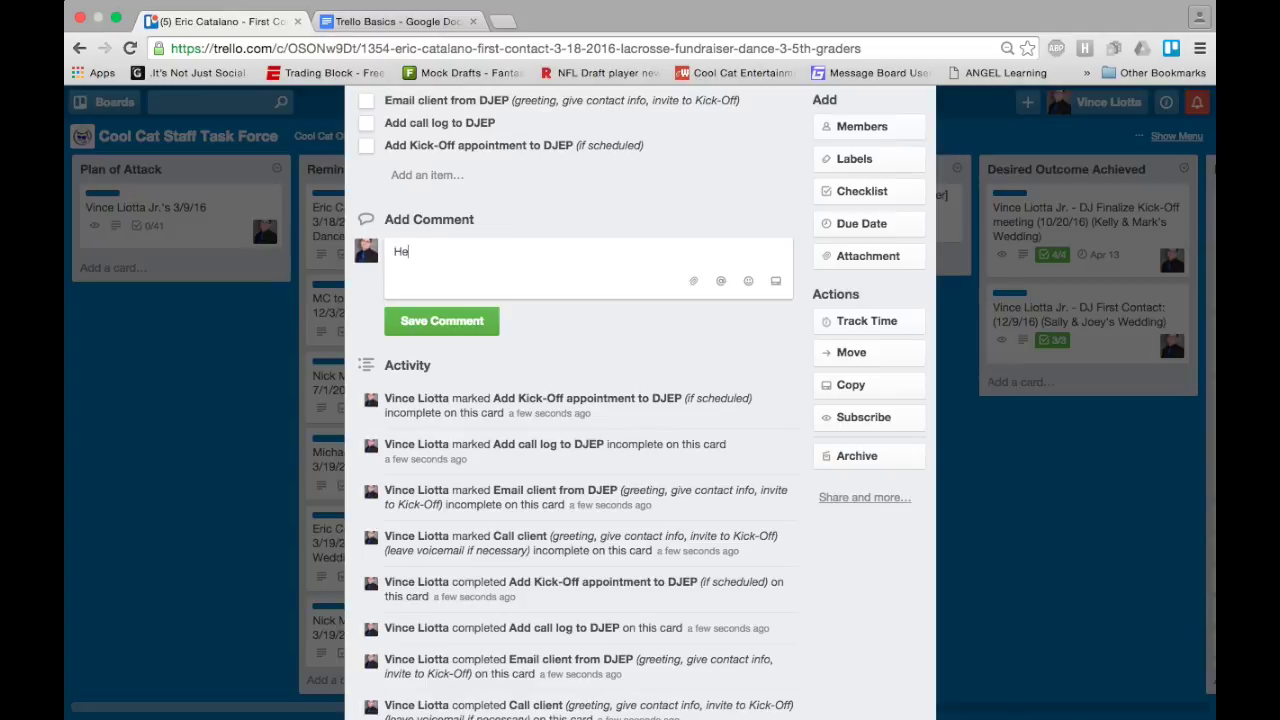
pyautogui.write('y Eric, did you get the latest voice ')
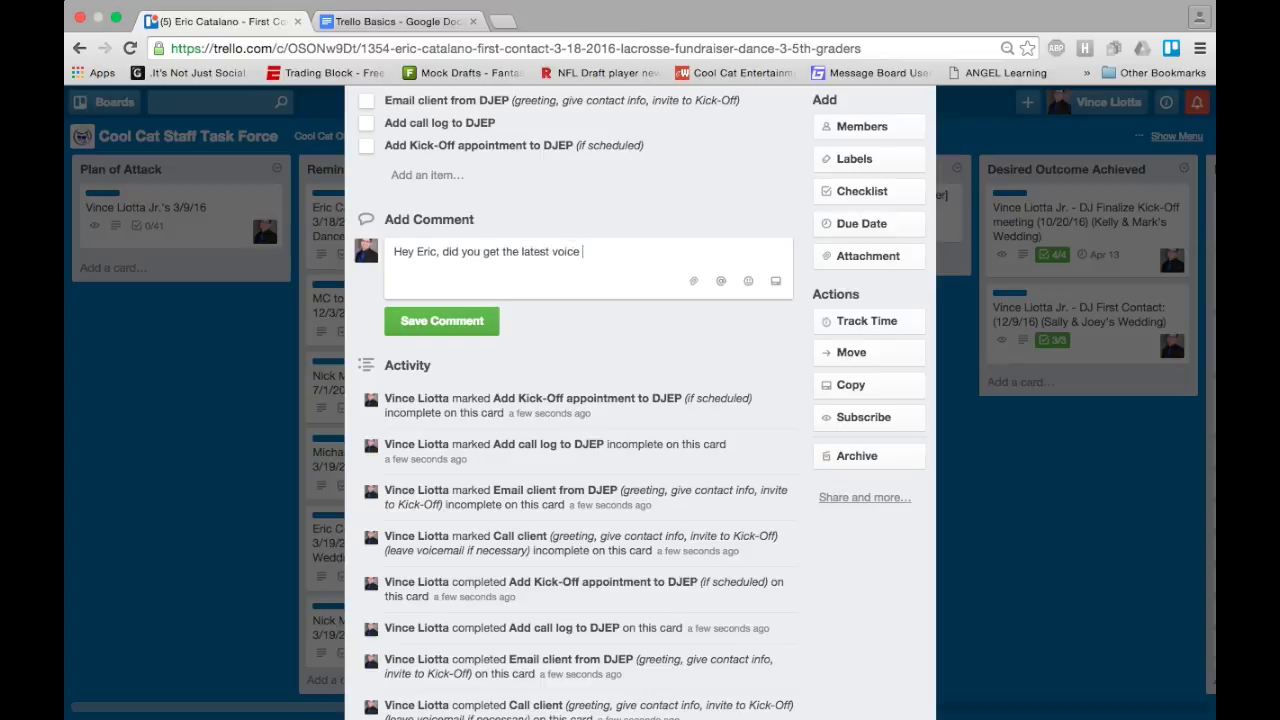
pyautogui.write('over for this event?')
pyautogui.click(449, 336)
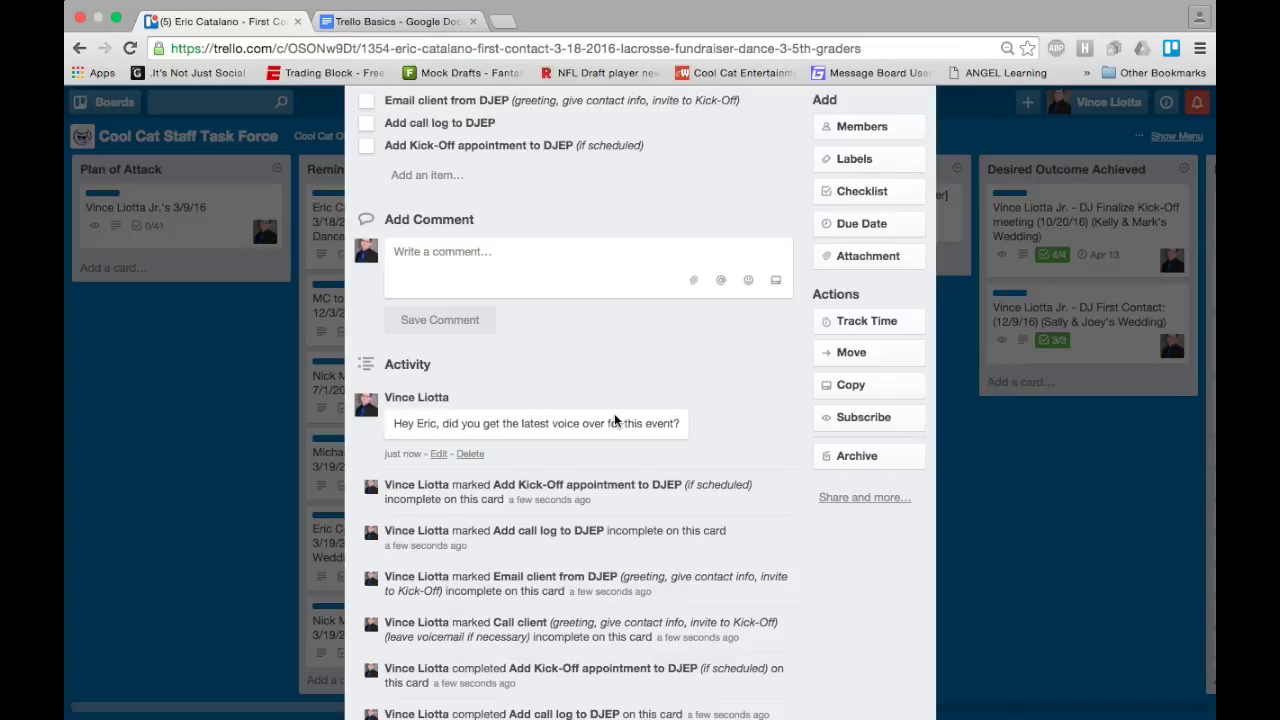
# Step: Draft a comment that mentions a coworker by username with the text "Hey check this out", and clear it without saving
pyautogui.scroll(1, 615, 421)
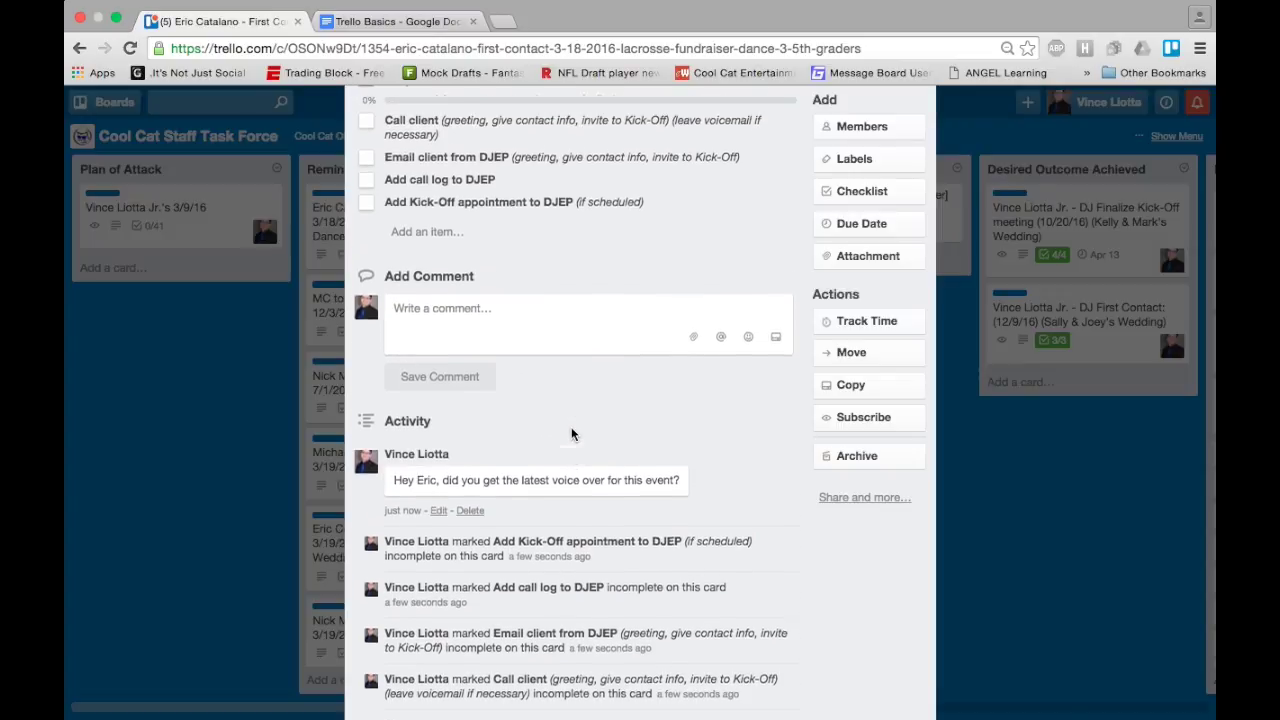
pyautogui.scroll(5, 571, 434)
pyautogui.scroll(-5, 572, 414)
pyautogui.scroll(-1, 572, 414)
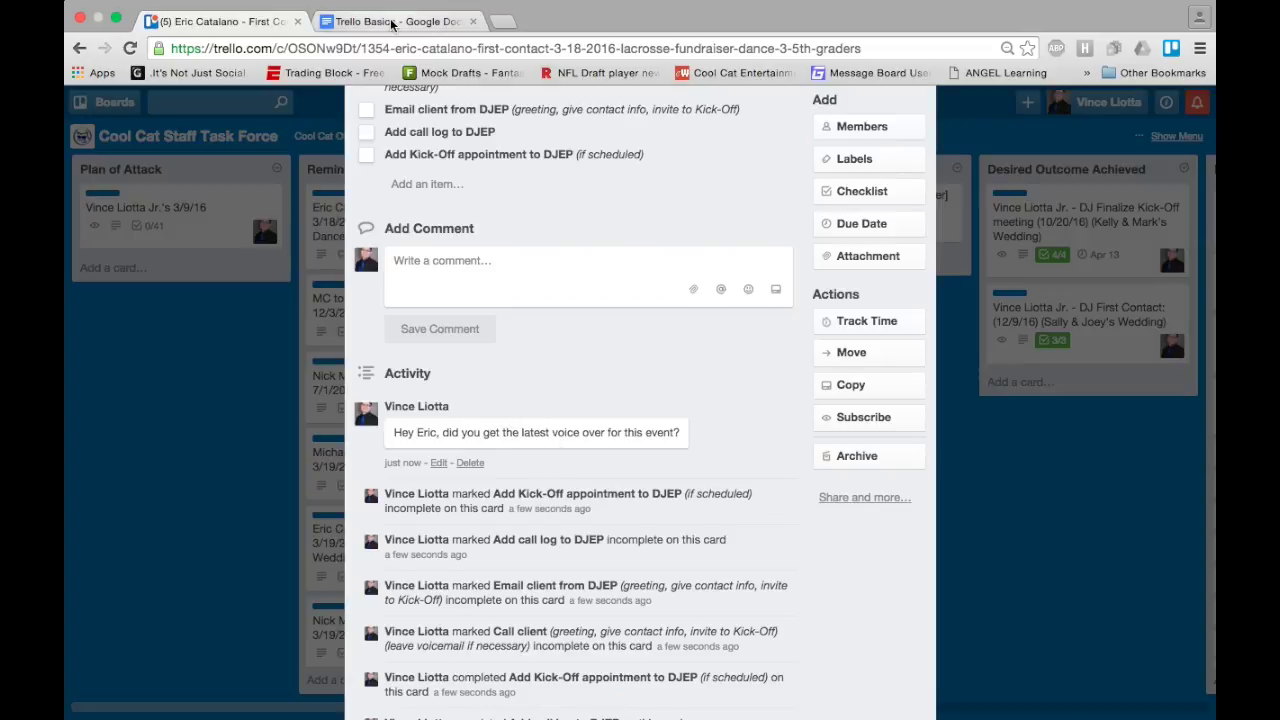
pyautogui.click(535, 265)
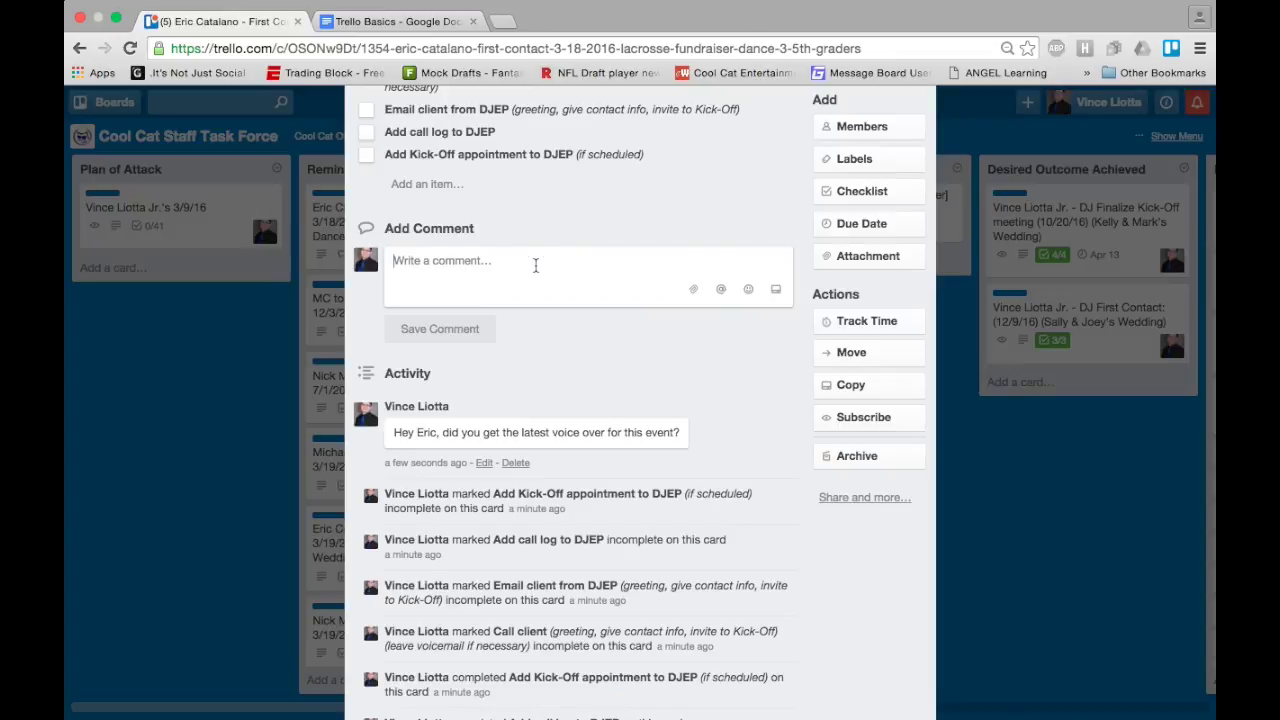
pyautogui.write('@vi')
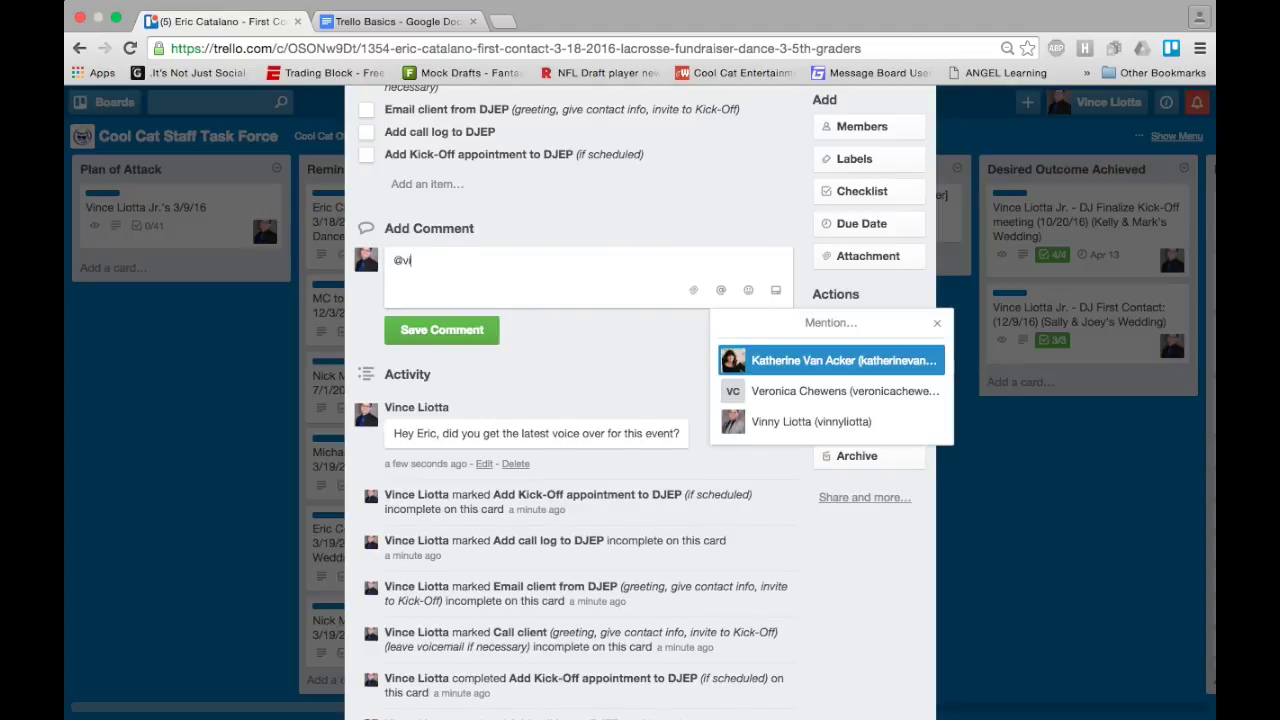
pyautogui.write('nny')
pyautogui.press('Return')
pyautogui.write('@')
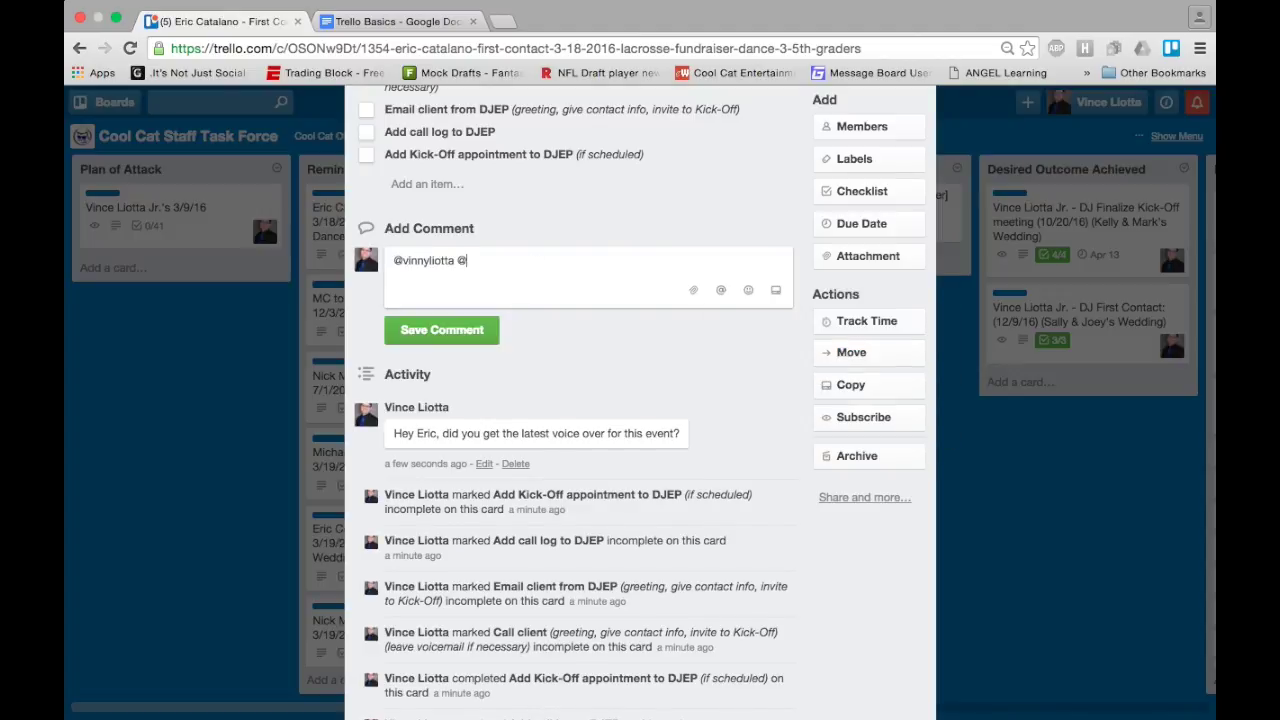
pyautogui.press('BackSpace')
pyautogui.press('BackSpace')
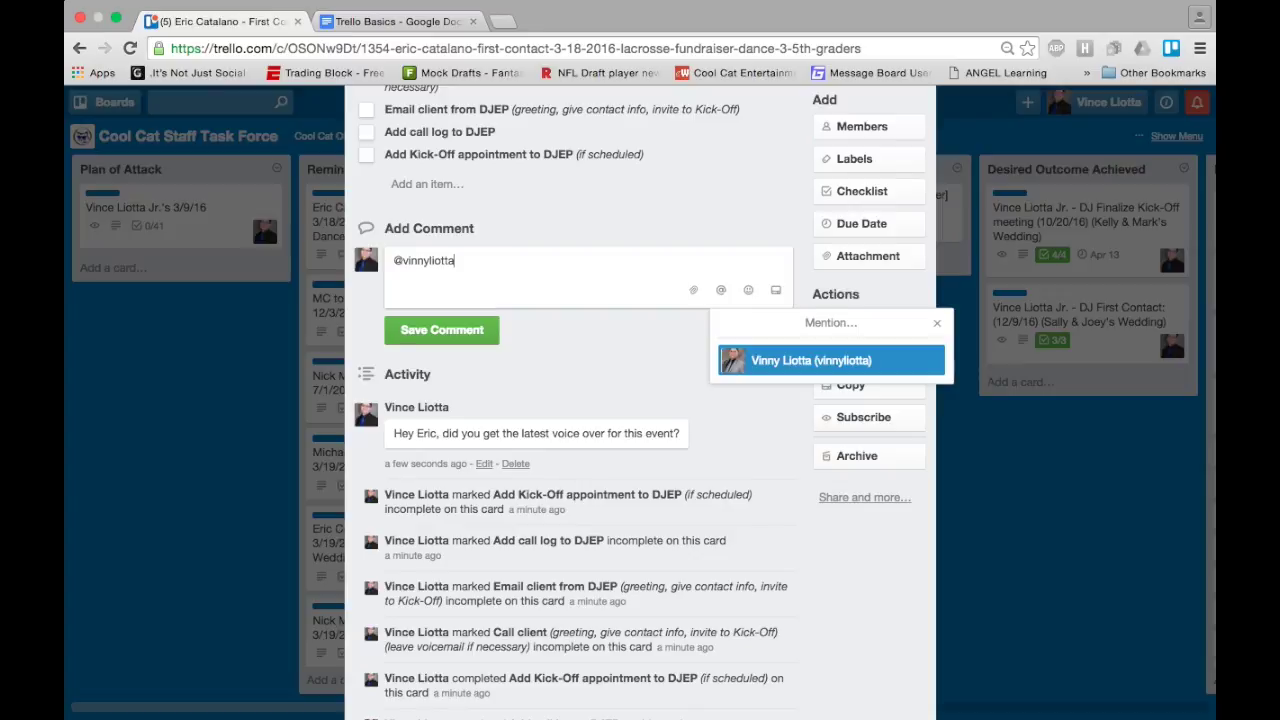
pyautogui.click(762, 370)
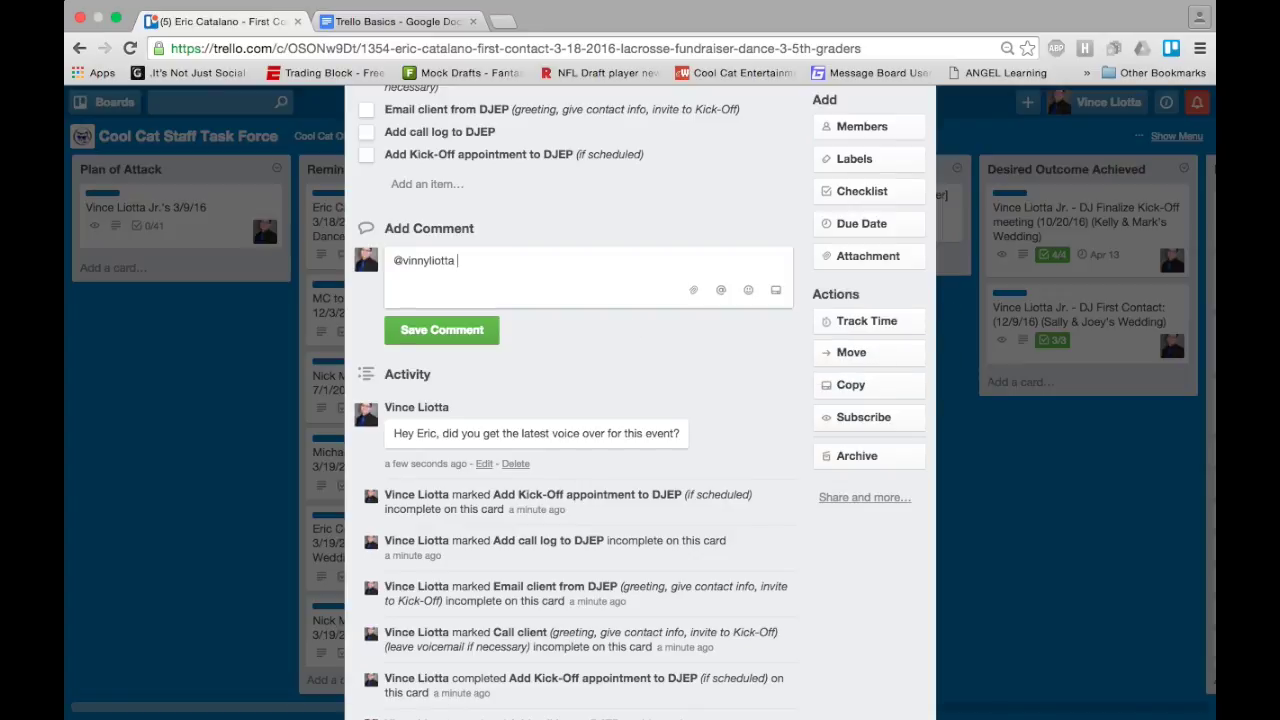
pyautogui.write('Hey check this out')
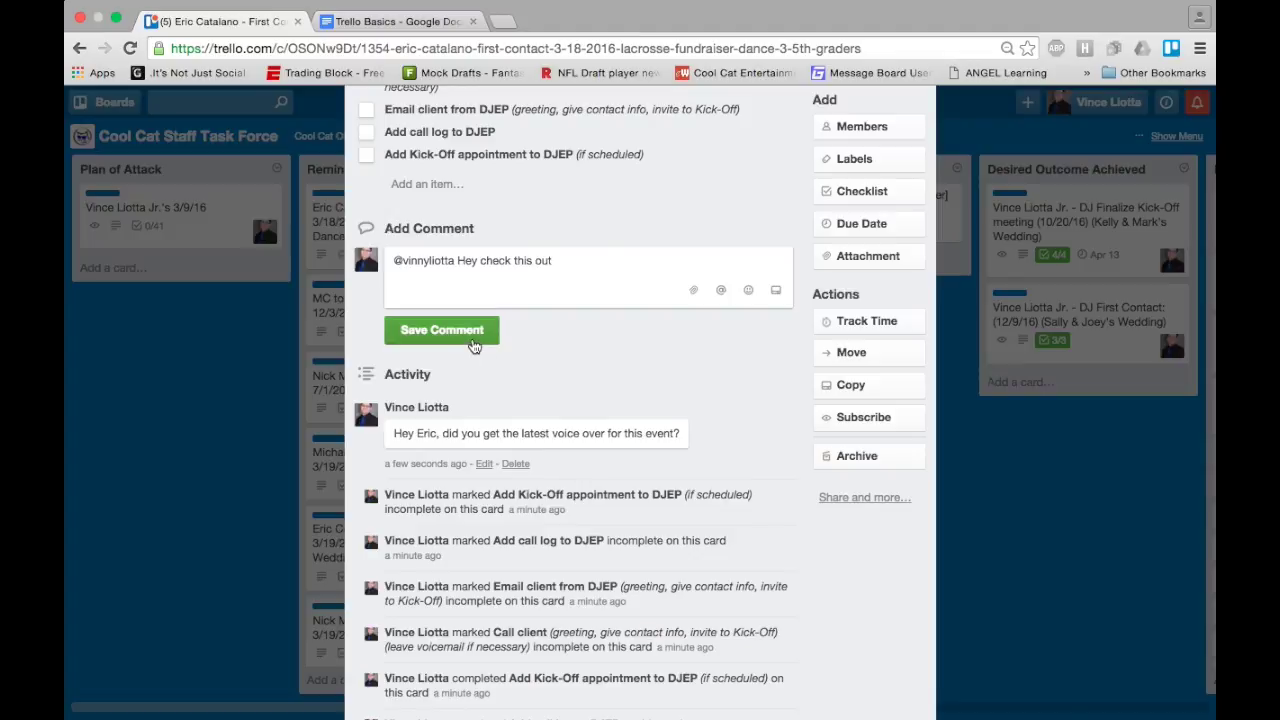
pyautogui.tripleClick(484, 266)
pyautogui.press('BackSpace')
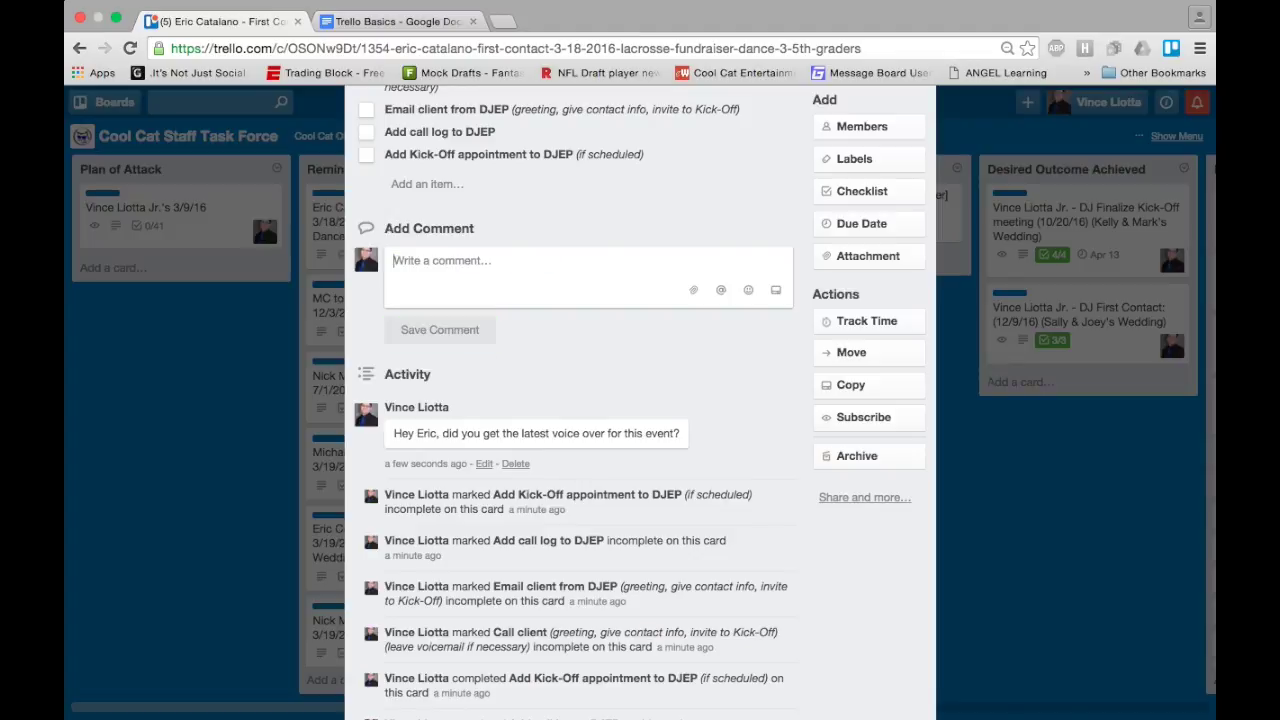
# Step: Read the Activity Logs explanation in the Trello Basics document and view the activity log on the Trello card
pyautogui.click(410, 21)
pyautogui.scroll(-2, 462, 459)
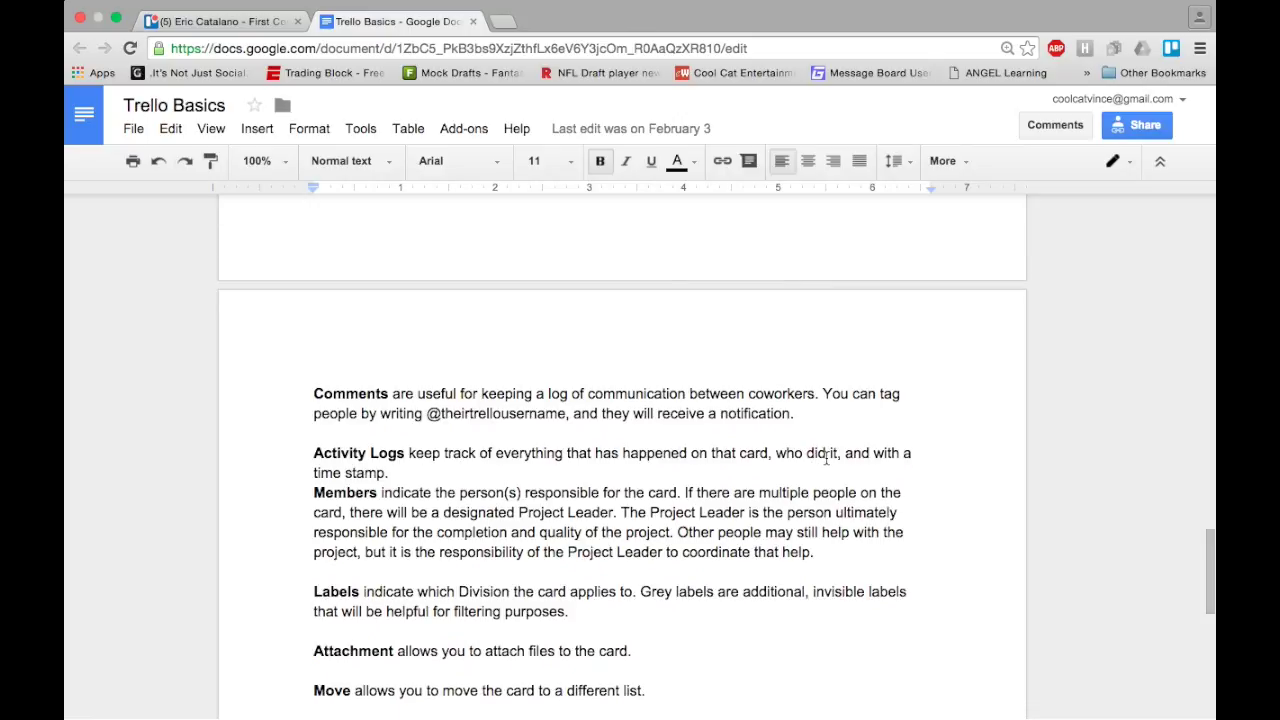
pyautogui.click(205, 21)
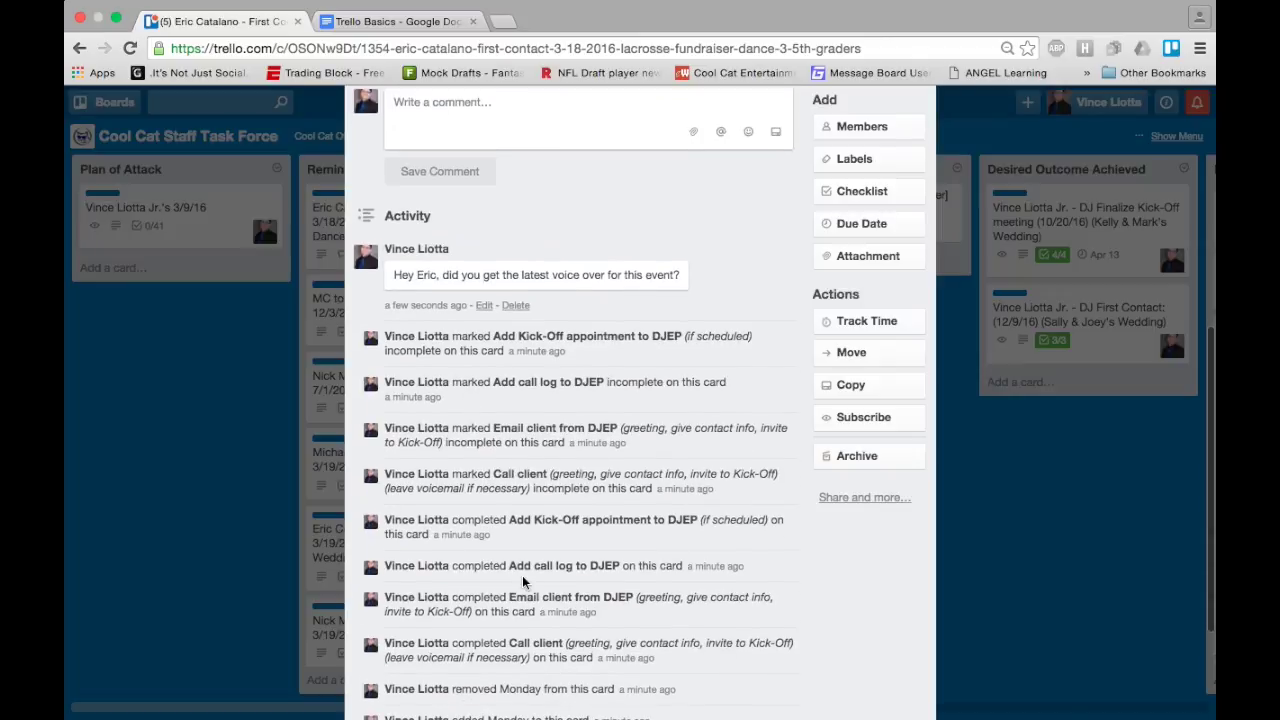
pyautogui.scroll(-4, 522, 582)
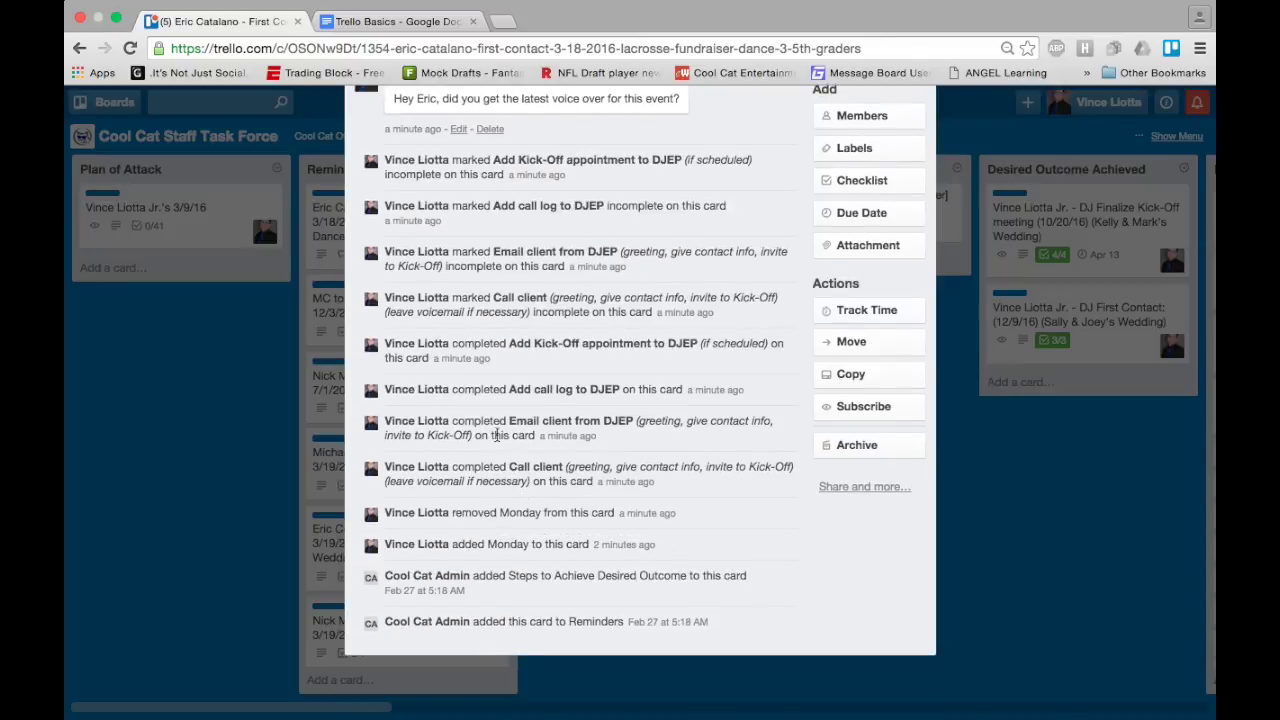
pyautogui.scroll(2, 489, 296)
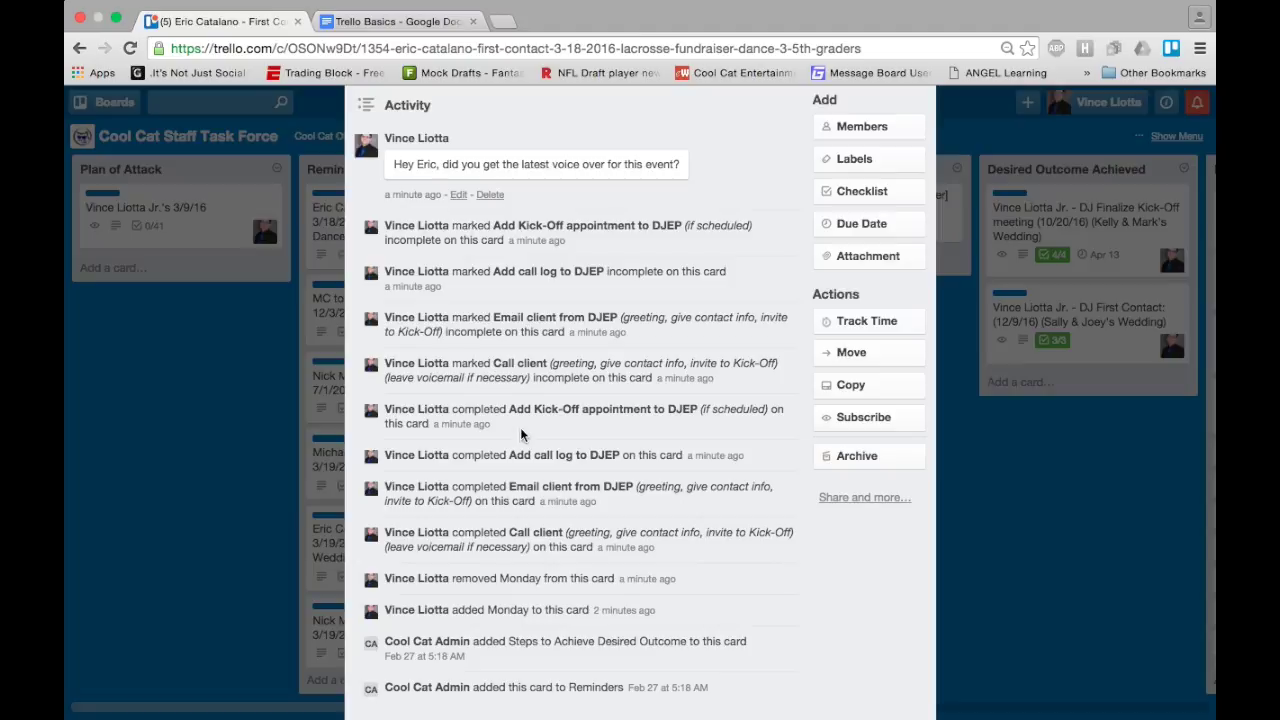
pyautogui.scroll(1, 497, 383)
pyautogui.scroll(1, 497, 383)
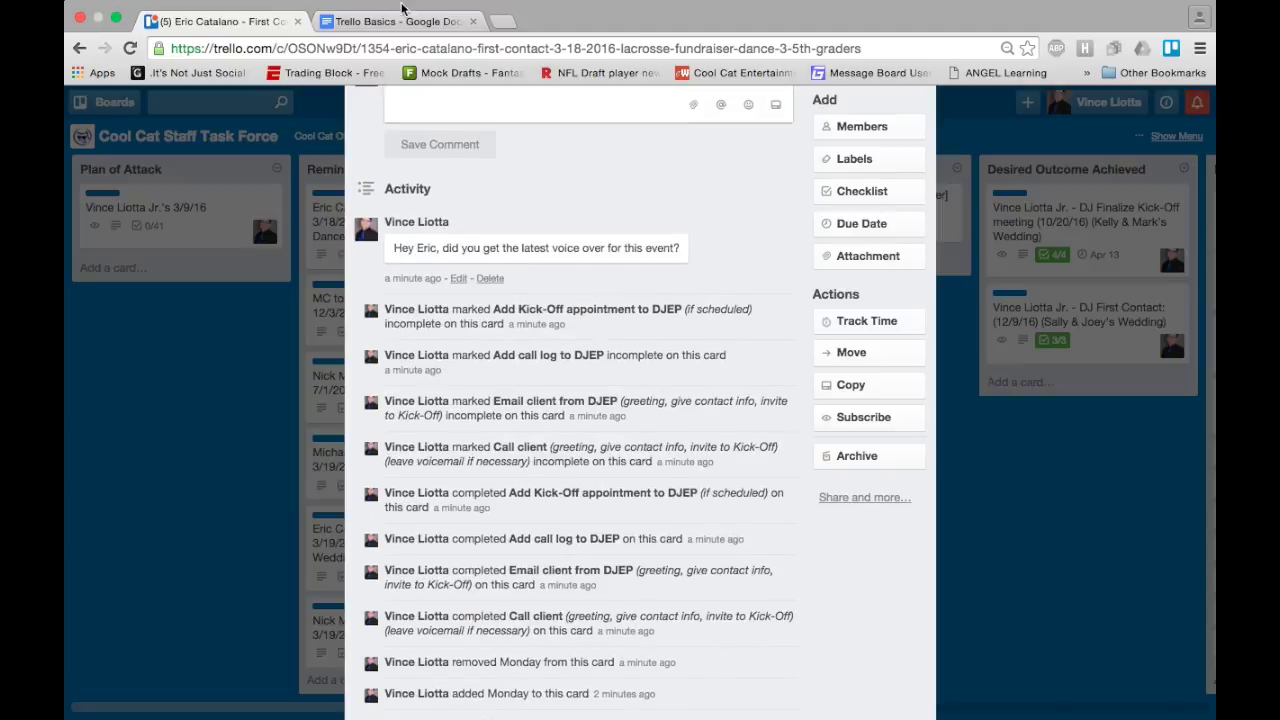
# Step: Read the Members explanation in the Trello Basics document in Google Docs
pyautogui.click(400, 21)
pyautogui.scroll(-1, 460, 455)
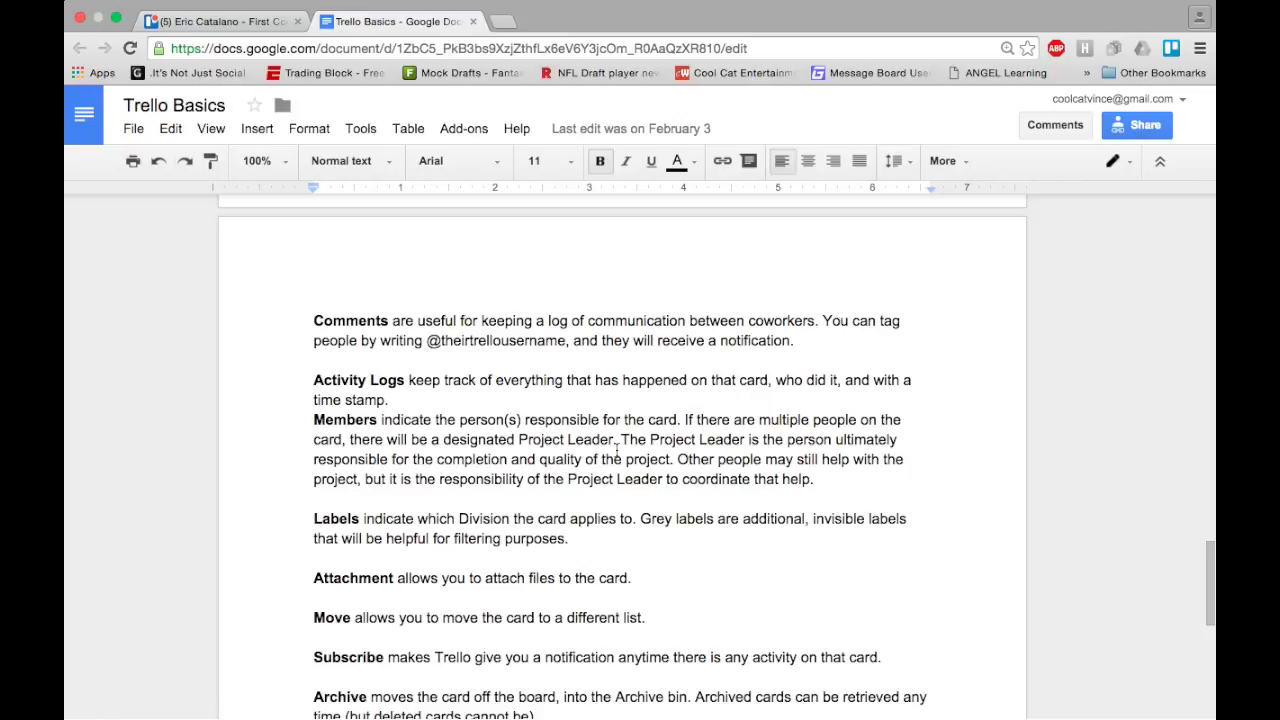
pyautogui.scroll(3, 617, 449)
# Step: Assign a member to the Lacrosse Fundraiser Dance card in Trello and close the card to return to the board
pyautogui.click(265, 21)
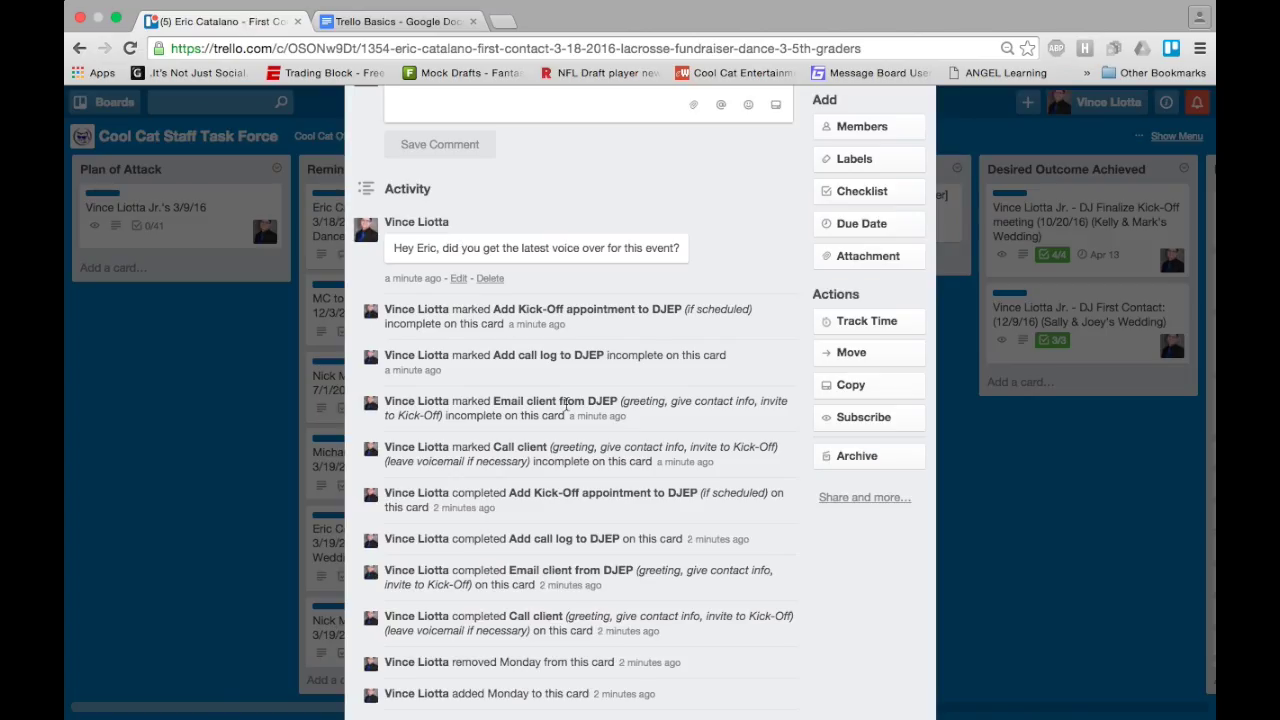
pyautogui.scroll(5, 566, 404)
pyautogui.click(886, 215)
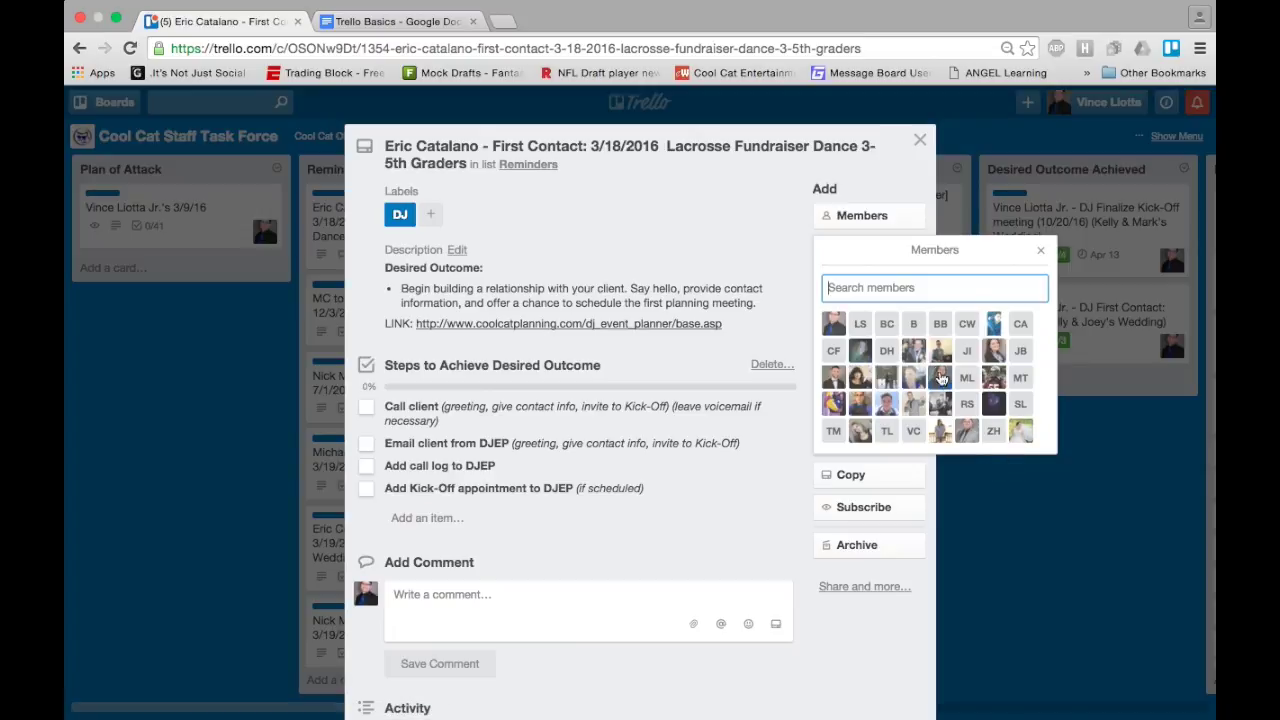
pyautogui.click(940, 377)
pyautogui.click(789, 266)
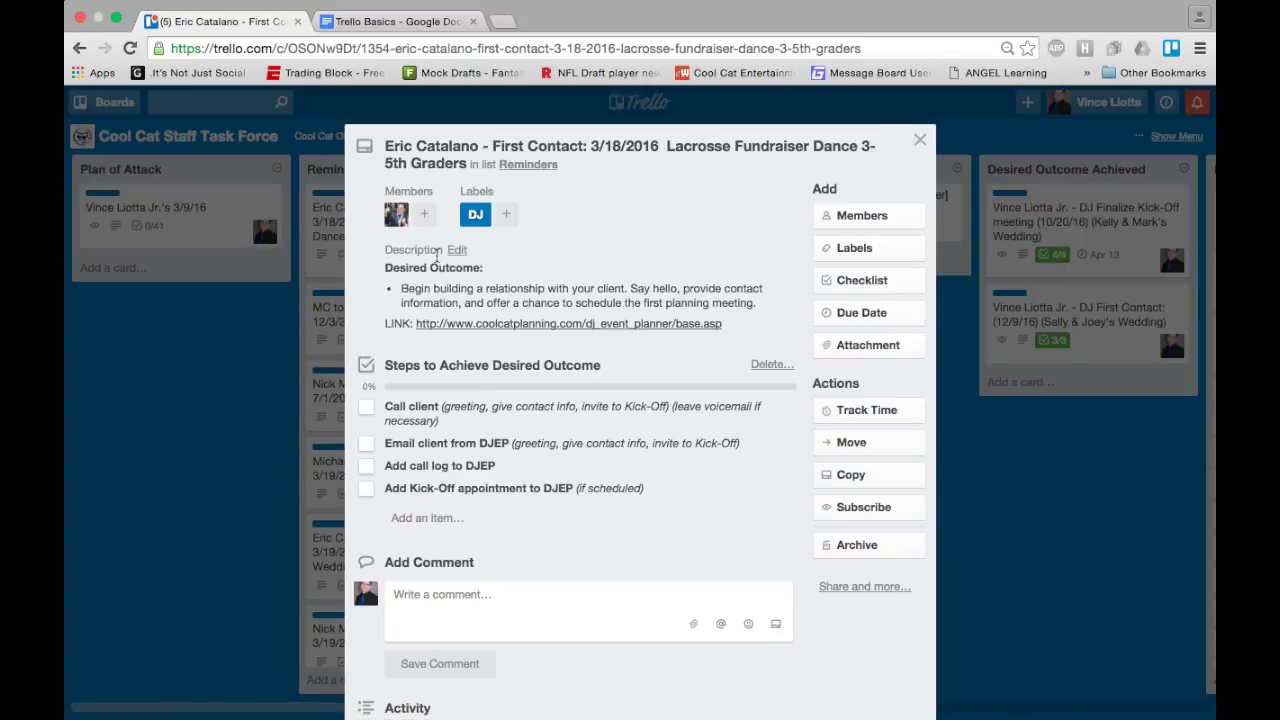
pyautogui.click(251, 343)
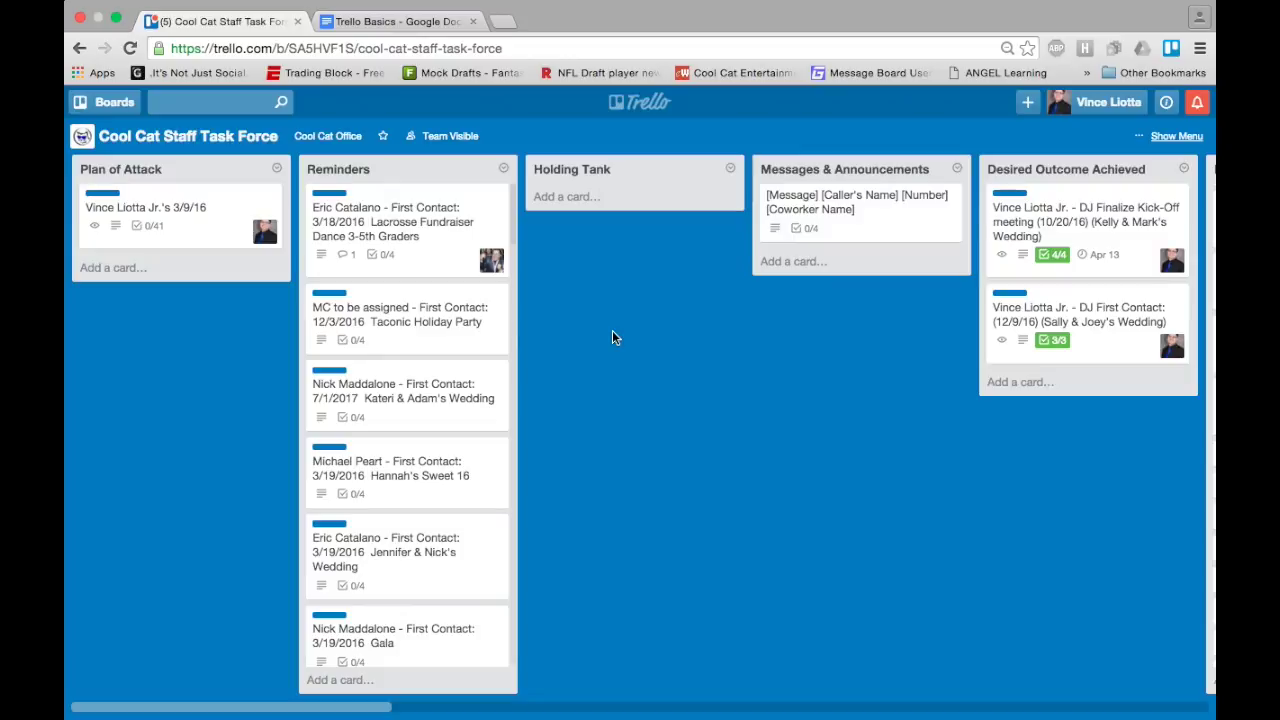
# Step: Filter the Trello board to your own assigned cards, and turn the filter off again
pyautogui.press('q')
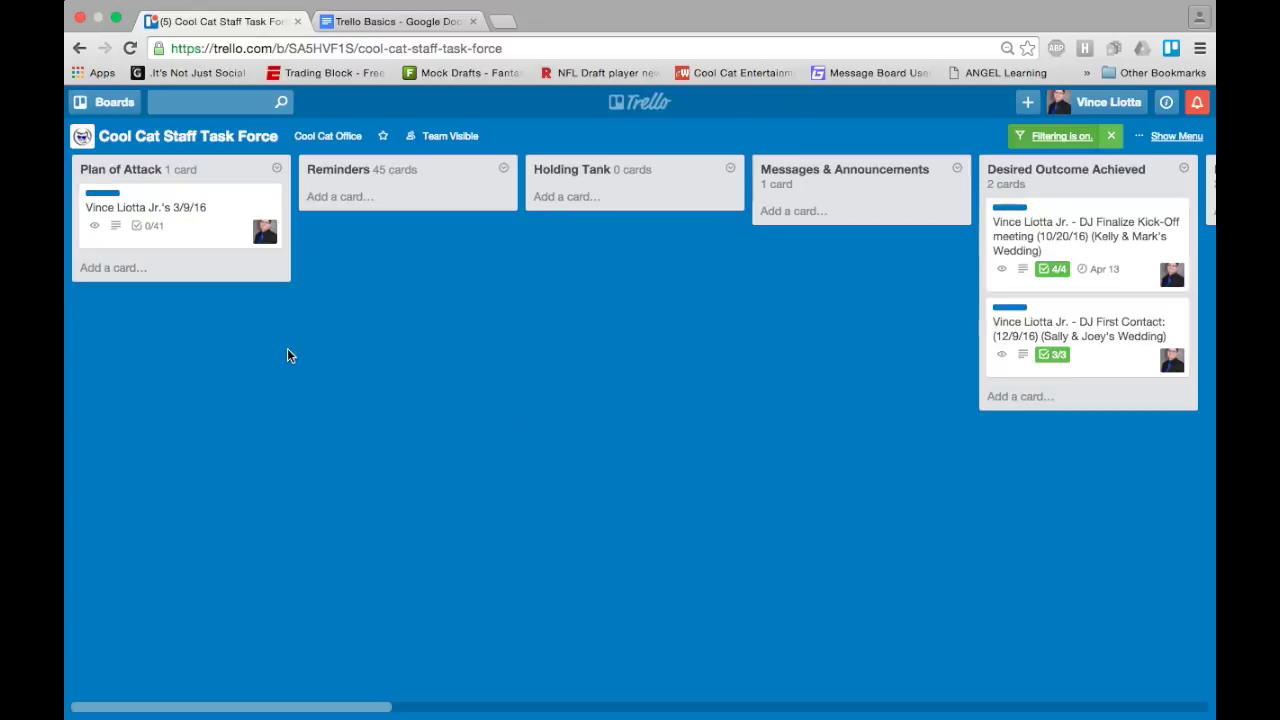
pyautogui.press('q')
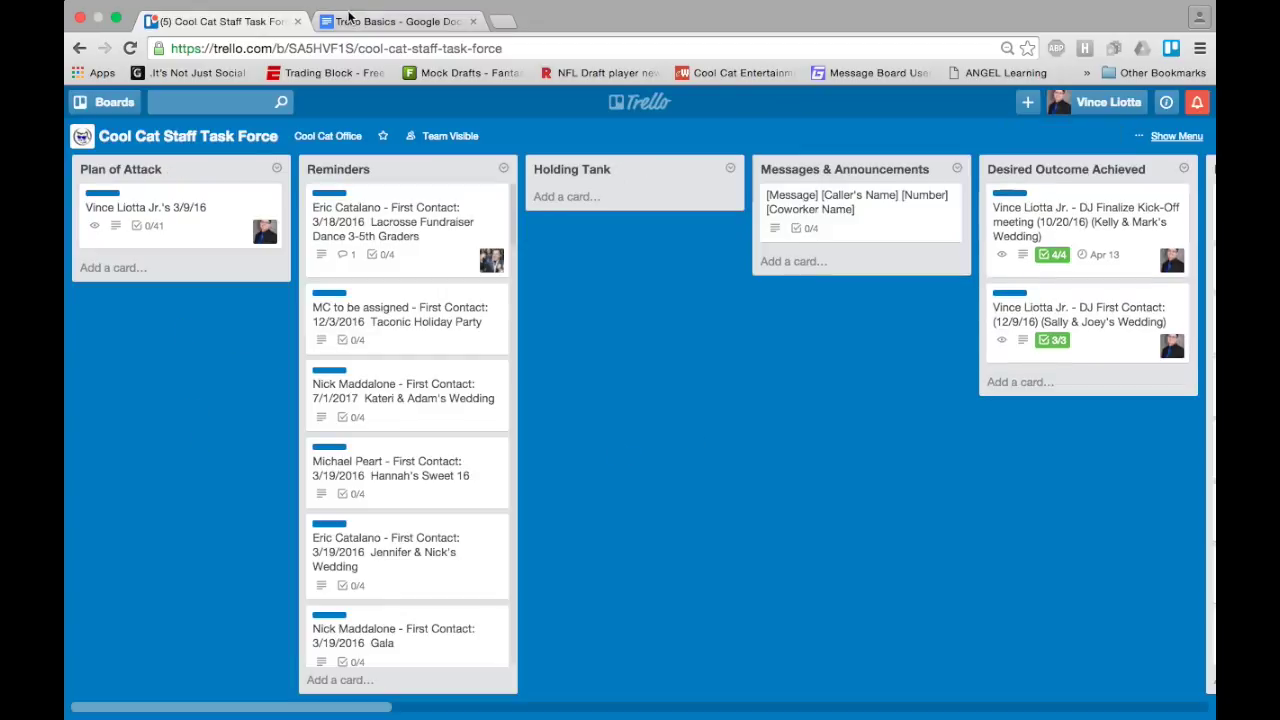
# Step: Read the Labels explanation in the Trello Basics document and view the label options on a DJ staff card in Plan of Attack Templates
pyautogui.click(352, 21)
pyautogui.scroll(-3, 466, 449)
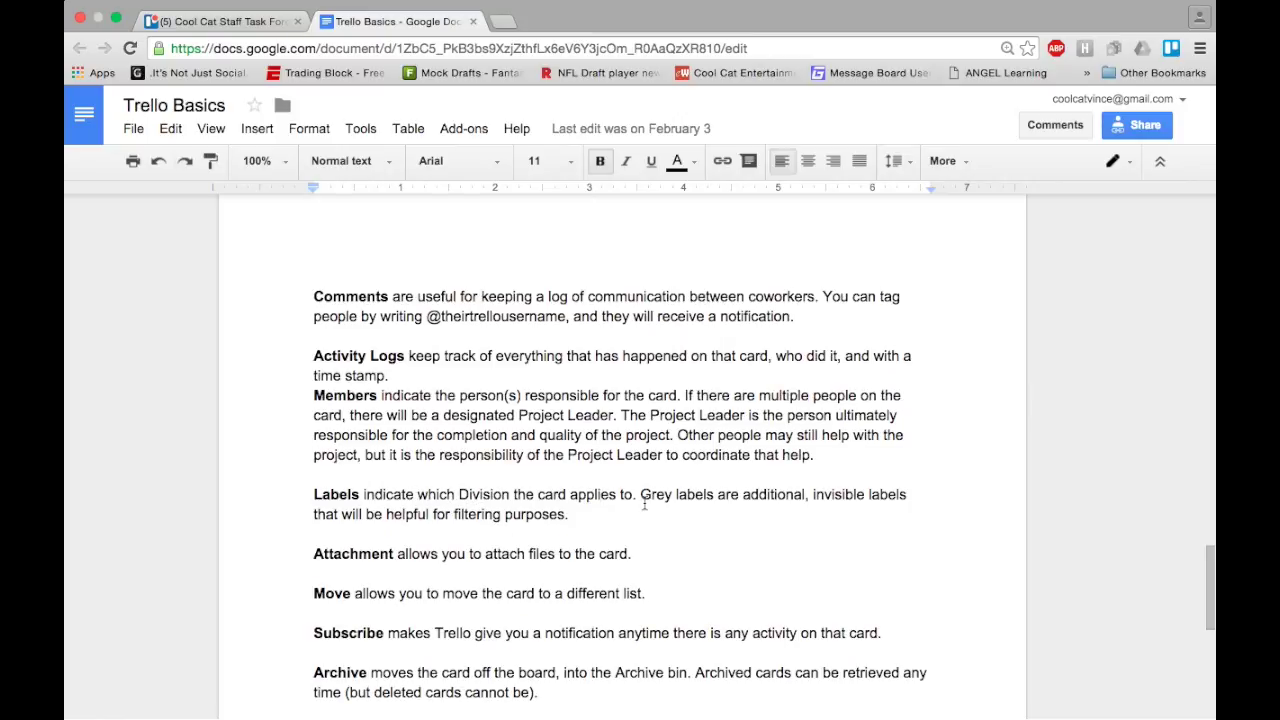
pyautogui.click(215, 21)
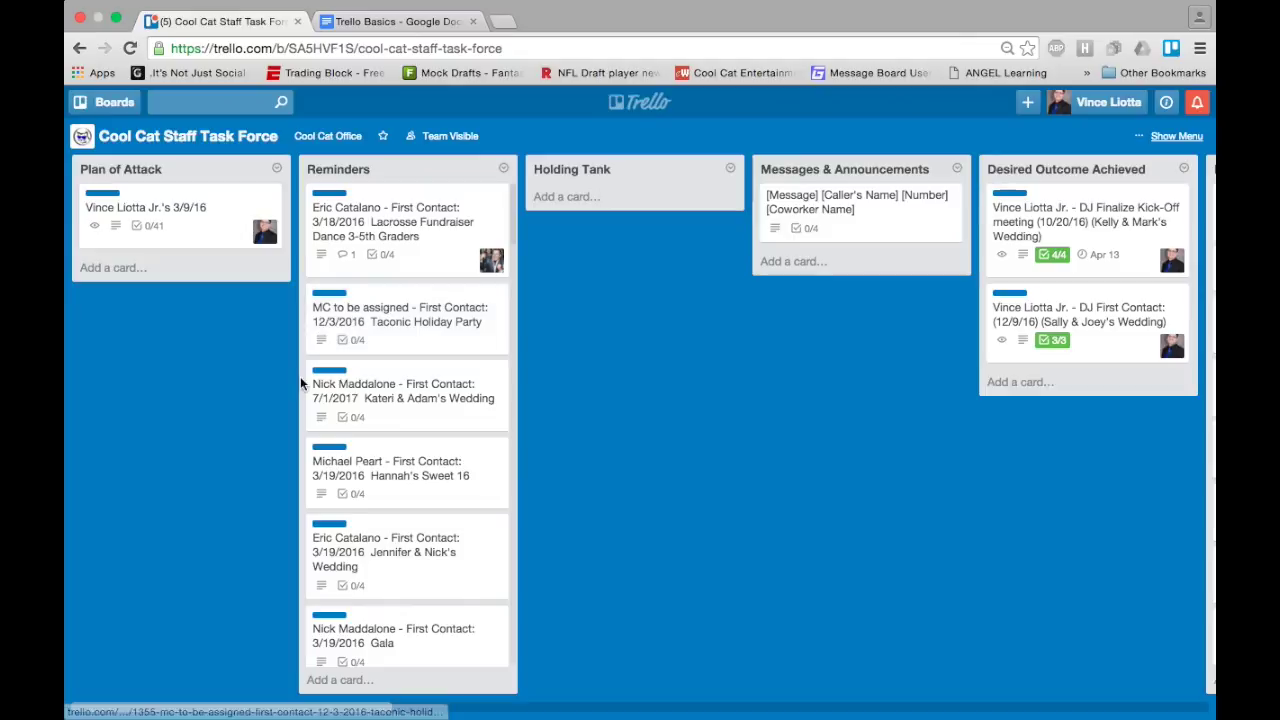
pyautogui.hscroll(10, 574, 371)
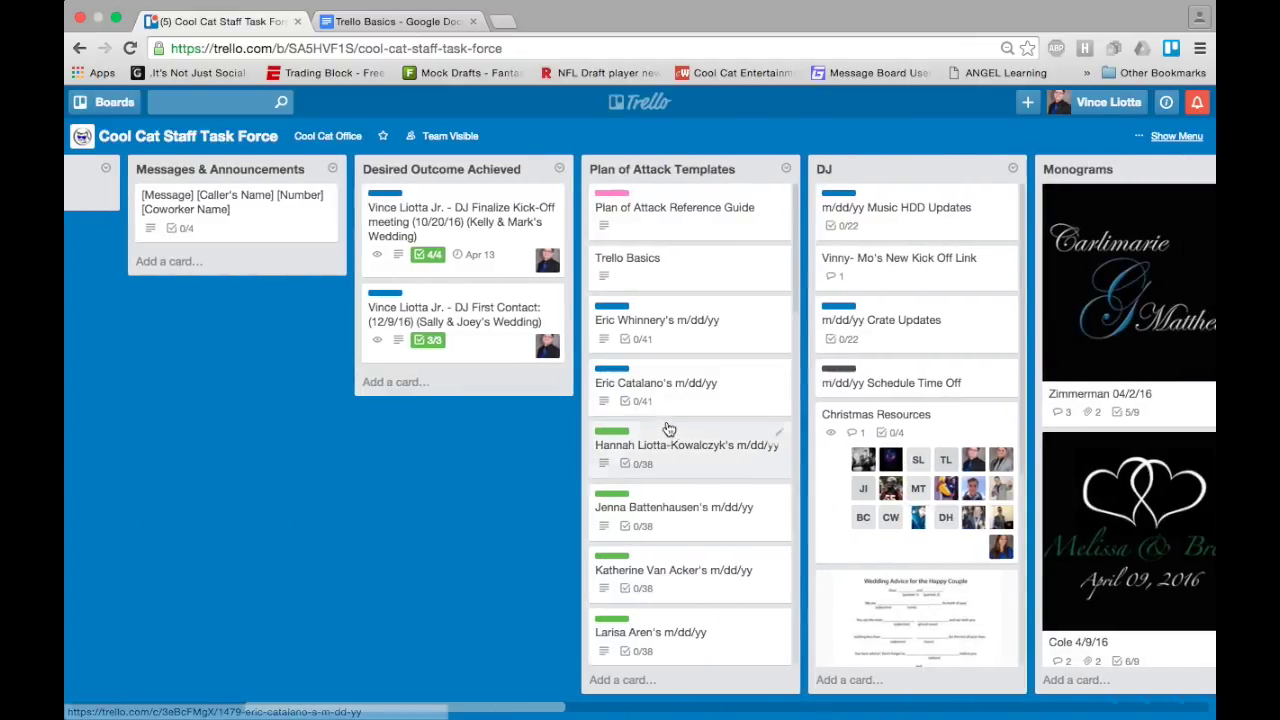
pyautogui.hscroll(-10, 640, 430)
pyautogui.hscroll(11, 580, 390)
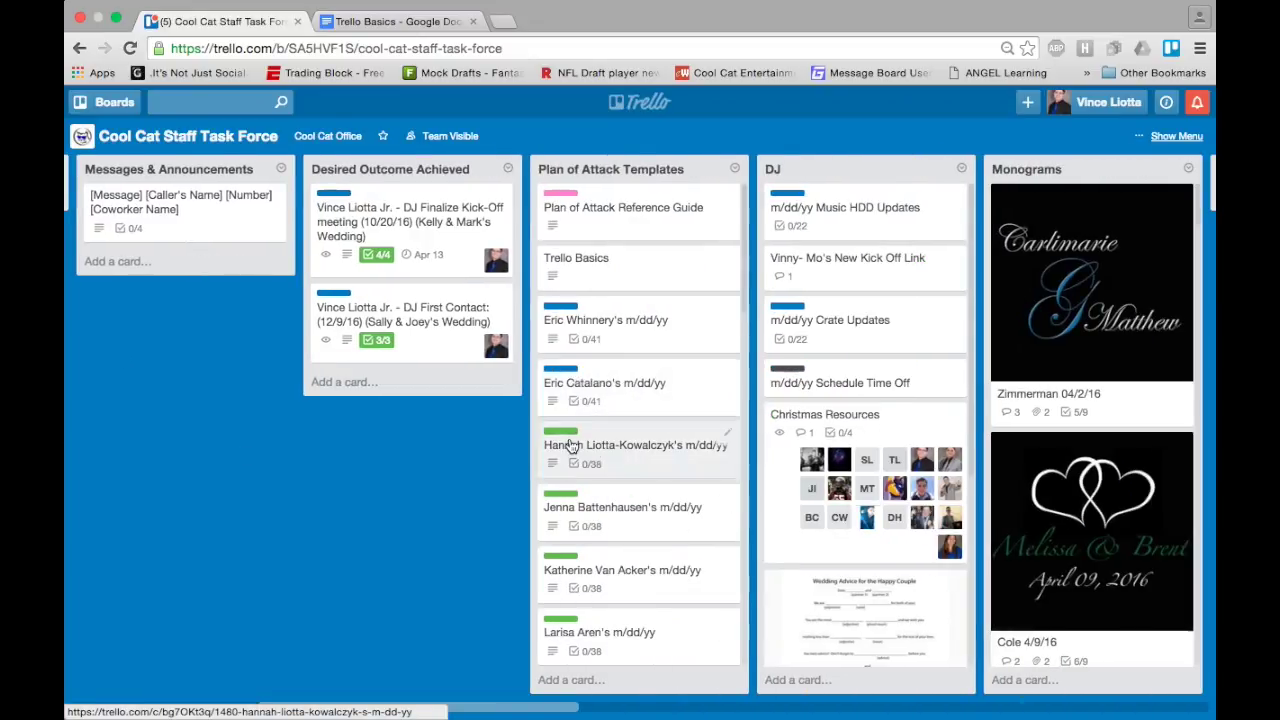
pyautogui.click(616, 381)
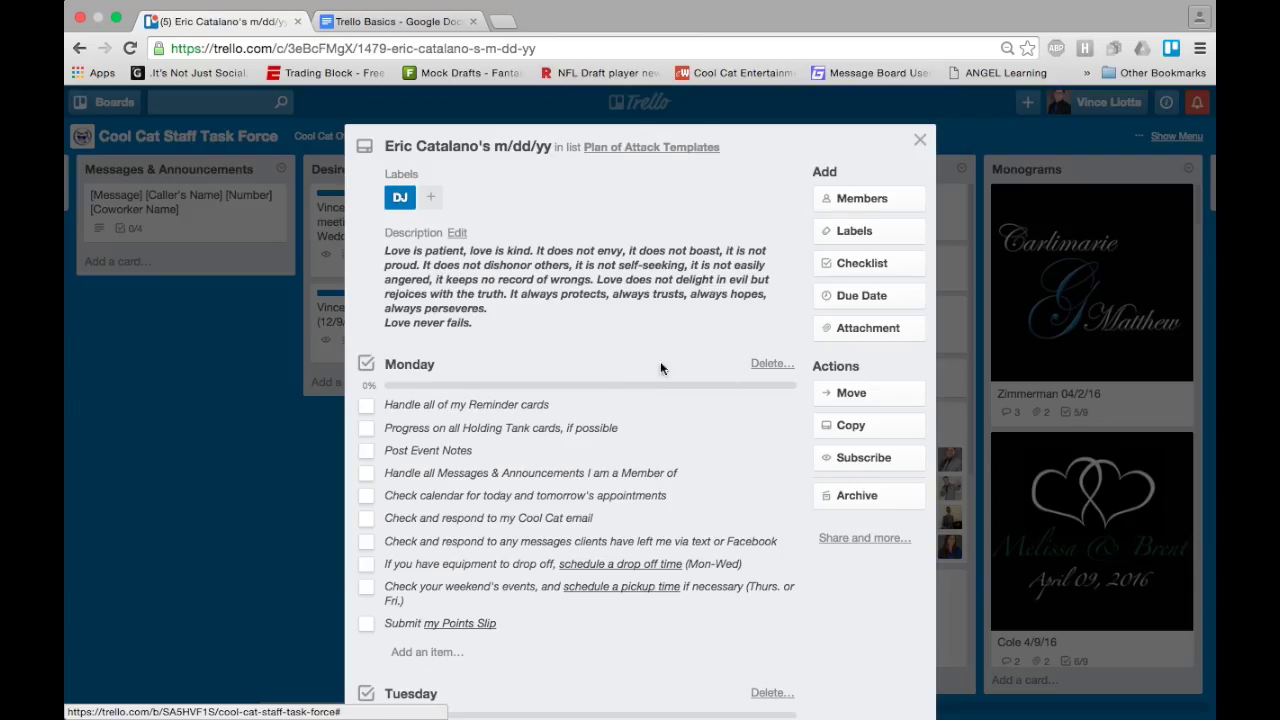
pyautogui.click(855, 231)
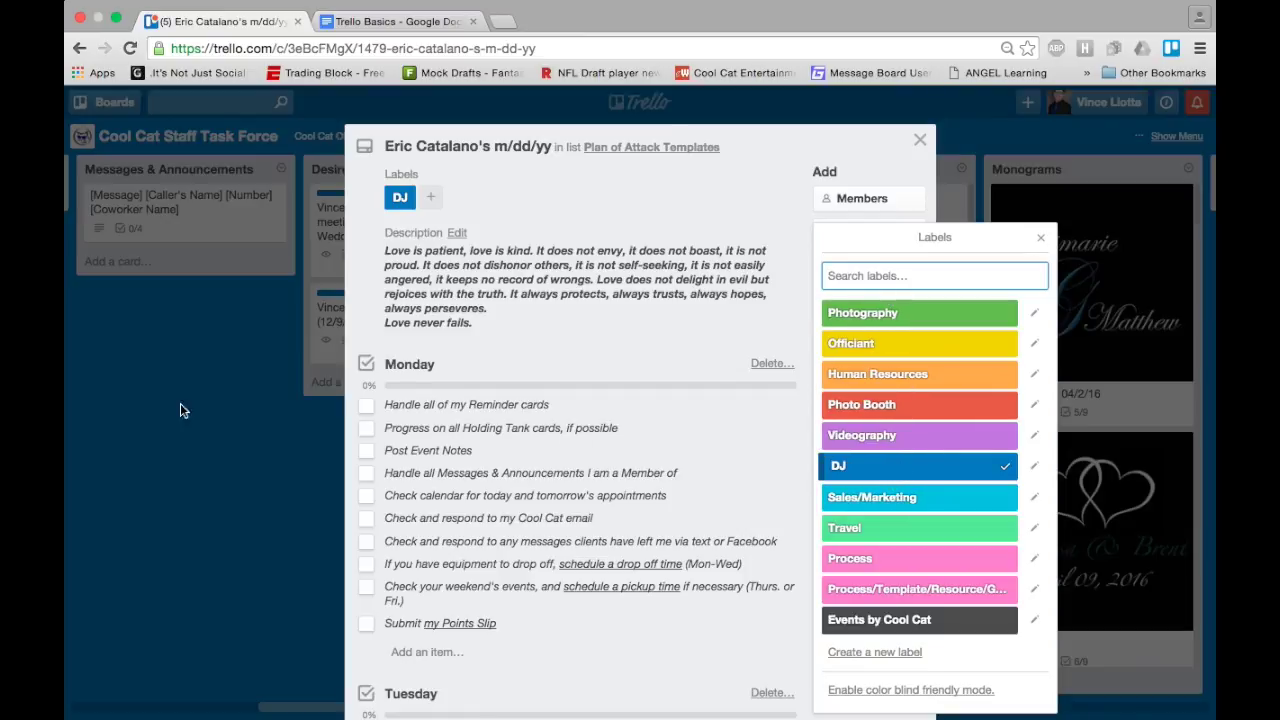
pyautogui.click(214, 400)
pyautogui.click(186, 432)
pyautogui.hscroll(-5, 399, 390)
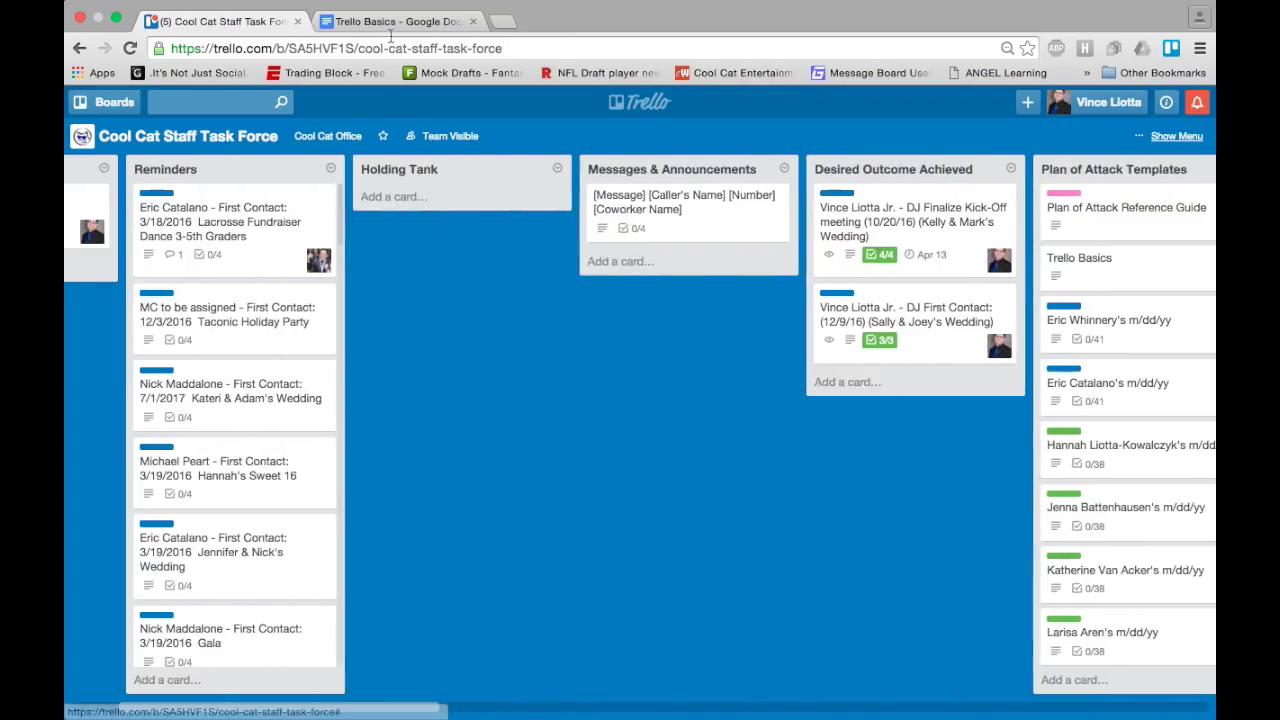
# Step: Read the Attachment explanation in the Trello Basics document and view the attachment sources on the Lacrosse Fundraiser Dance card in Trello
pyautogui.hotkey('ctrl', 'Tab')
pyautogui.scroll(-2, 489, 561)
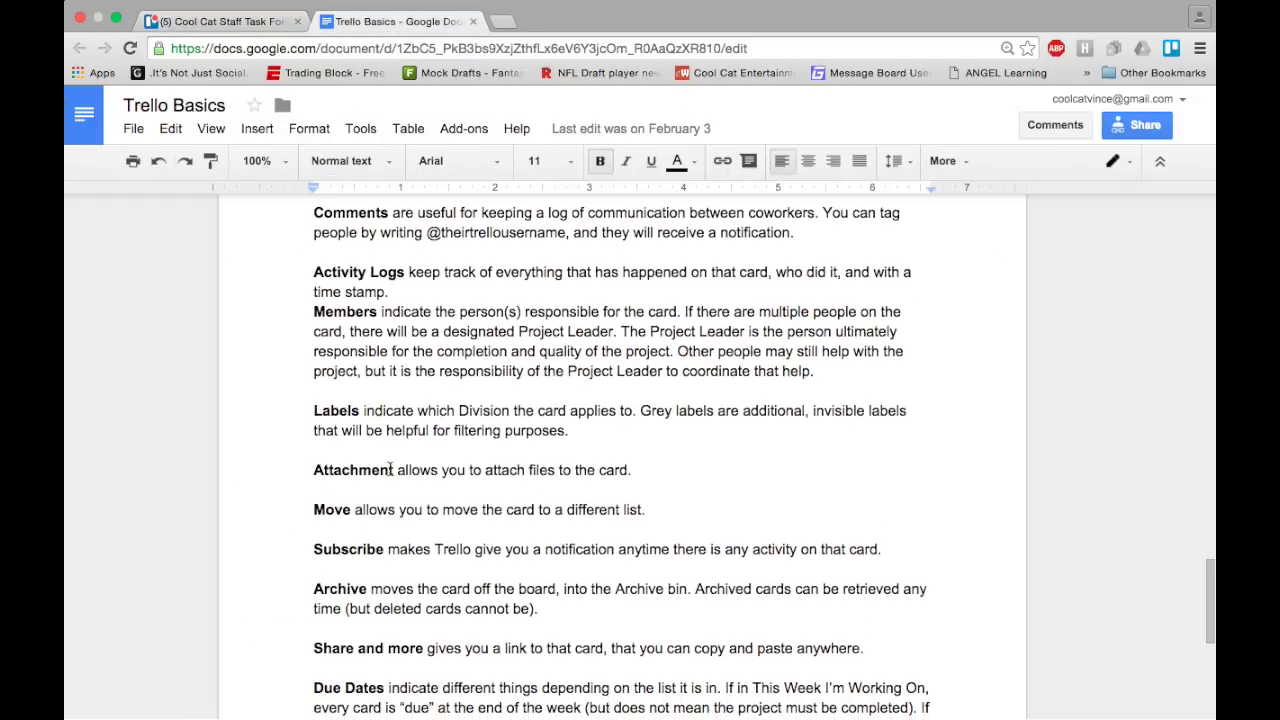
pyautogui.click(232, 21)
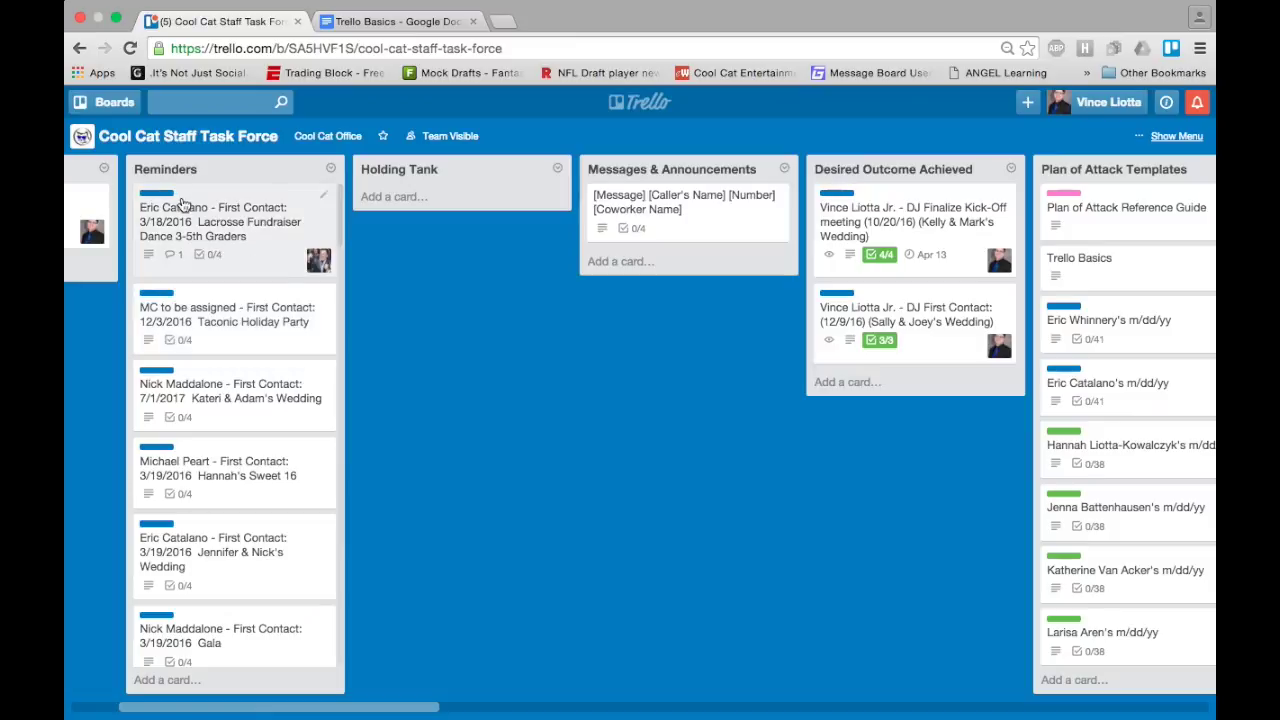
pyautogui.click(231, 223)
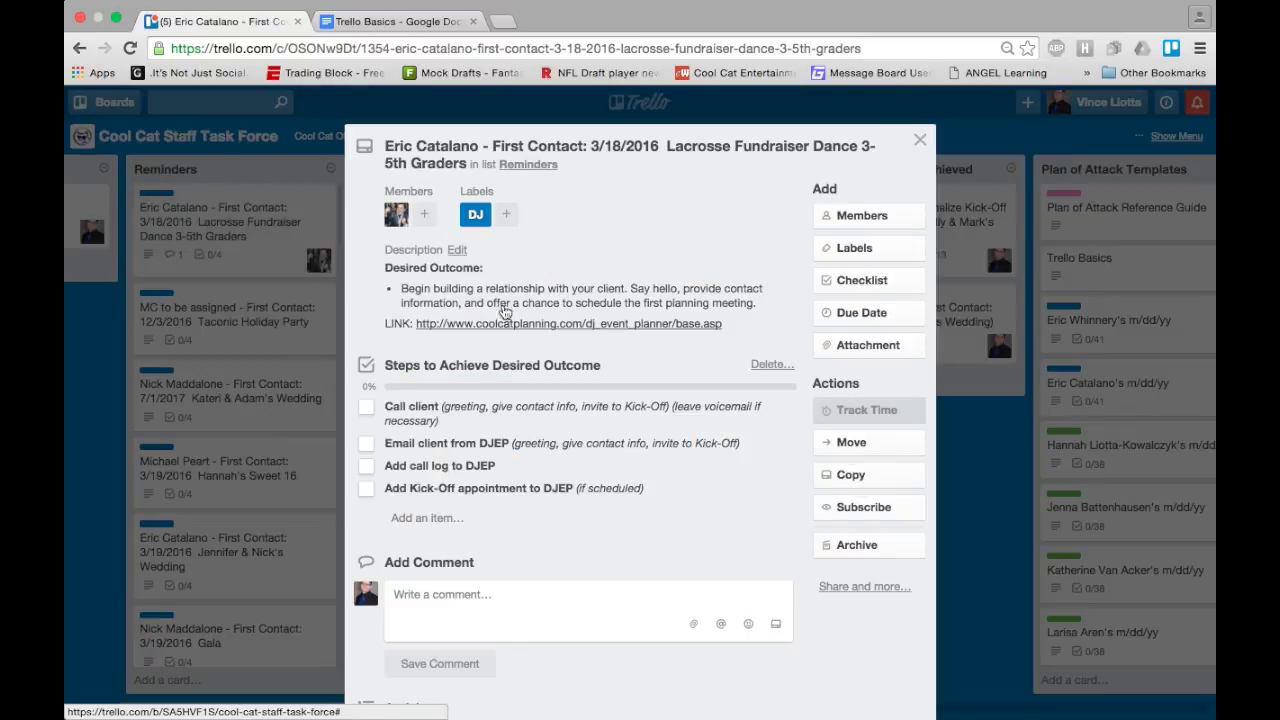
pyautogui.click(866, 345)
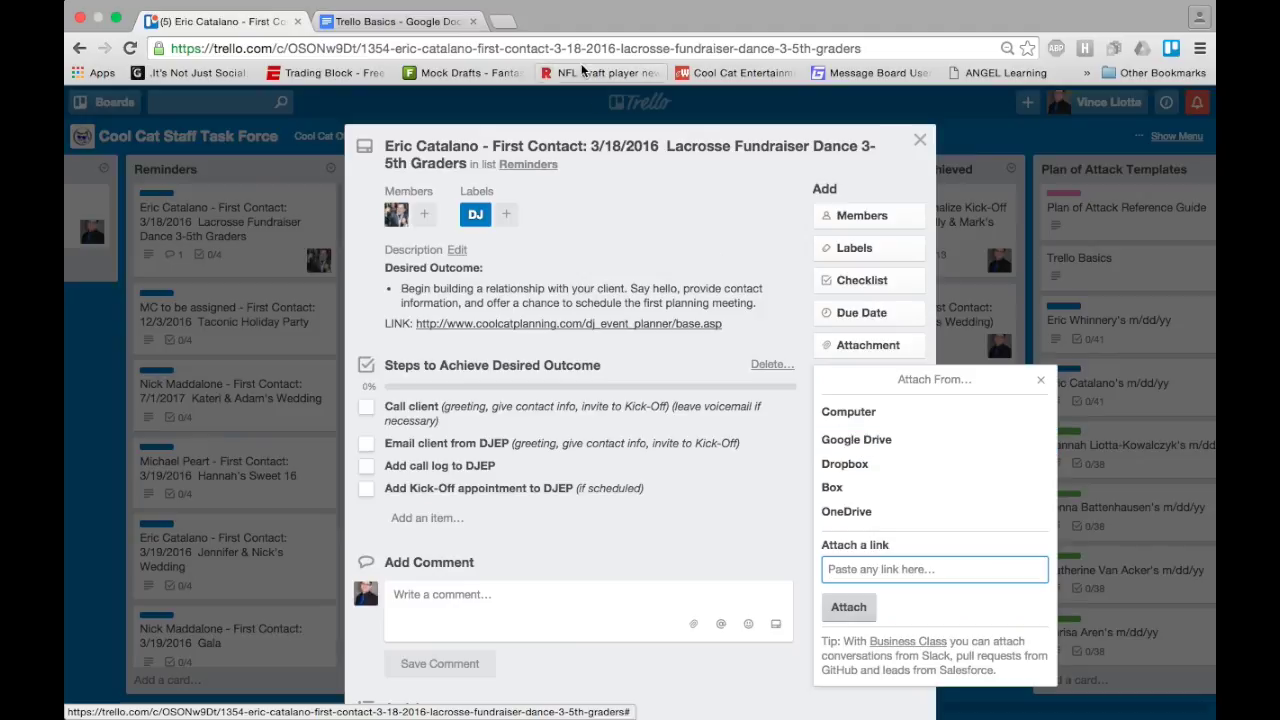
# Step: Read the Move explanation in the Trello Basics document and view the destination lists for the Lacrosse Fundraiser Dance card without moving it
pyautogui.click(391, 21)
pyautogui.scroll(-2, 454, 492)
pyautogui.scroll(-1, 454, 492)
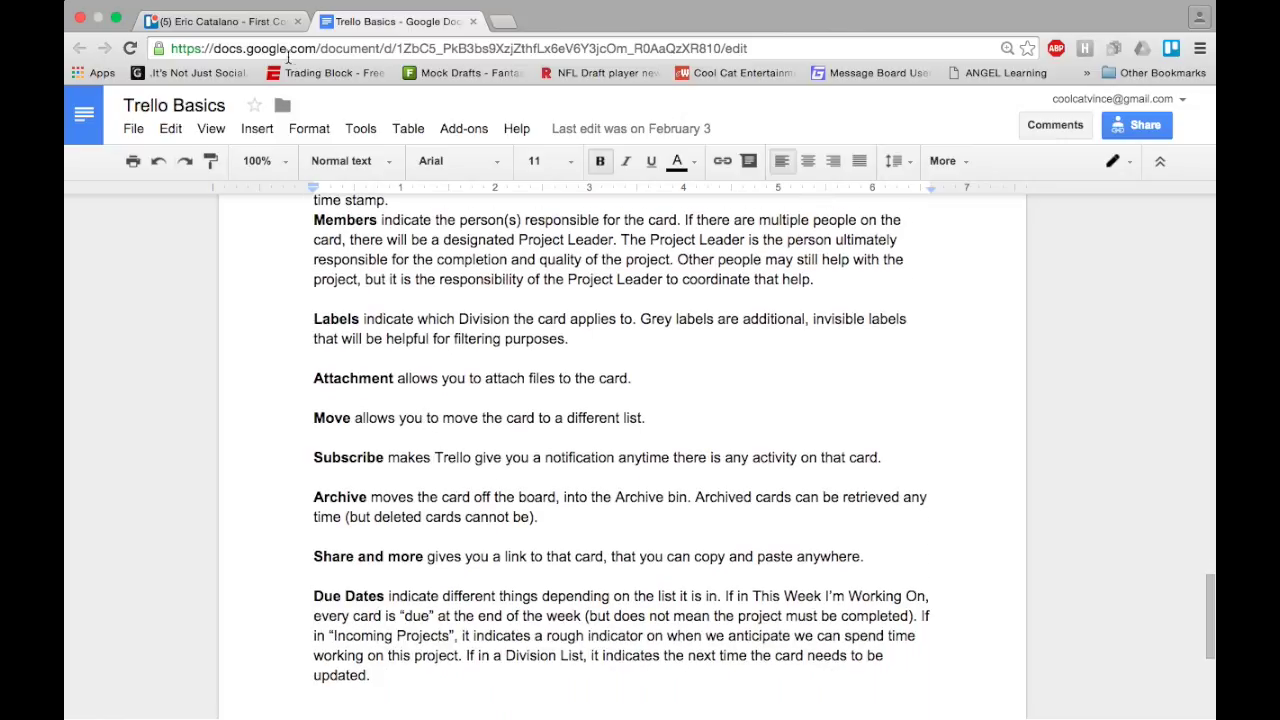
pyautogui.click(220, 21)
pyautogui.click(784, 277)
pyautogui.hotkey('ctrl', 'a')
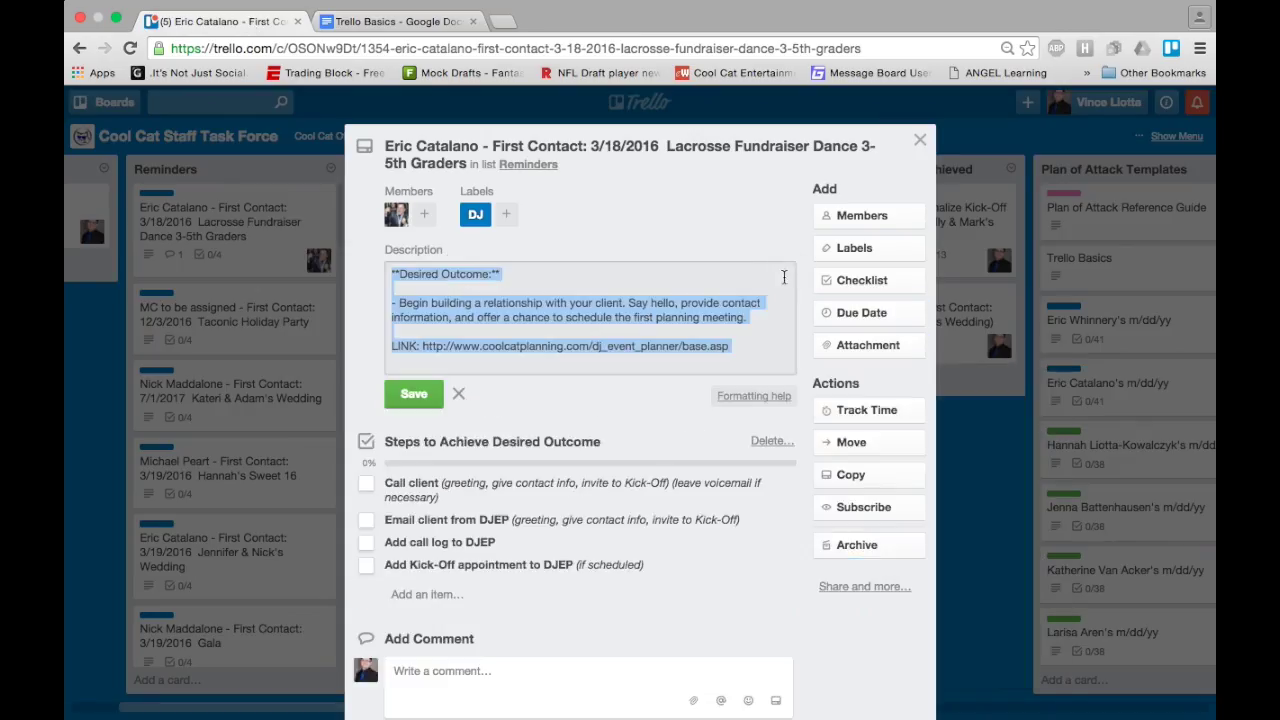
pyautogui.press('Escape')
pyautogui.click(851, 442)
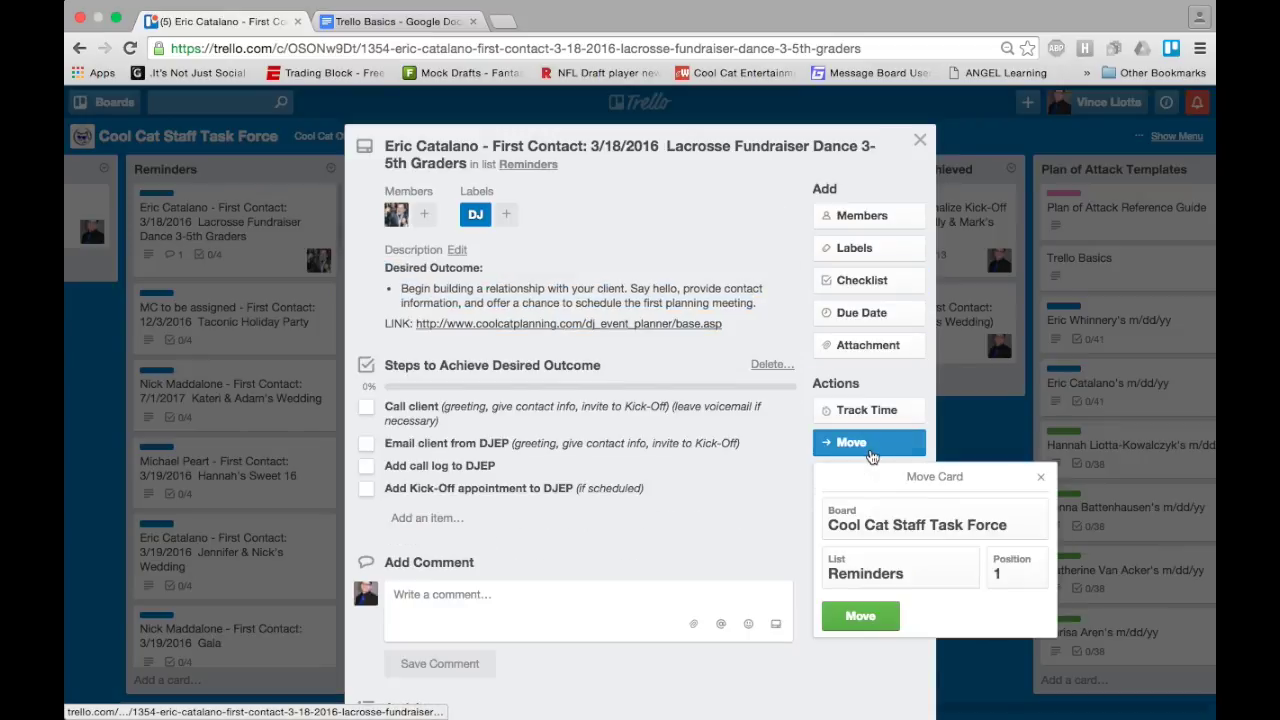
pyautogui.click(885, 551)
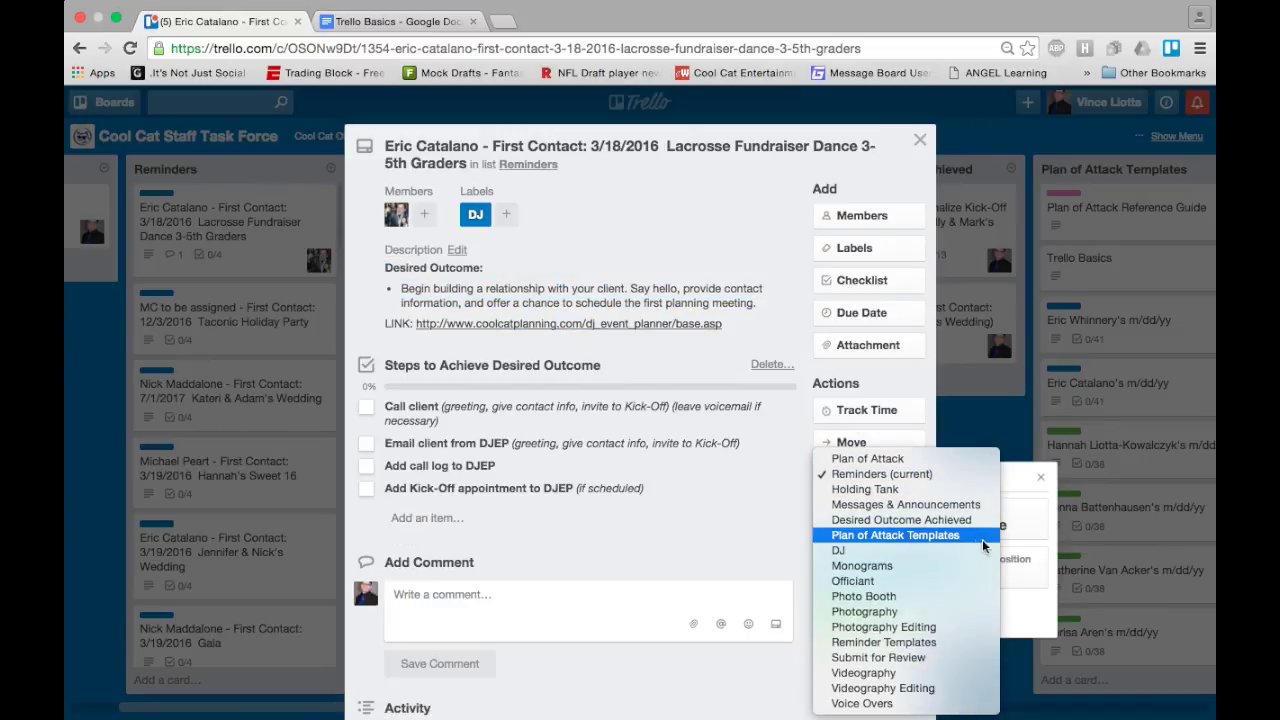
pyautogui.click(1035, 552)
# Step: Read the Subscribe and Archive explanations in the Trello Basics document, dismissing the open Move Card options in Trello in between
pyautogui.click(407, 21)
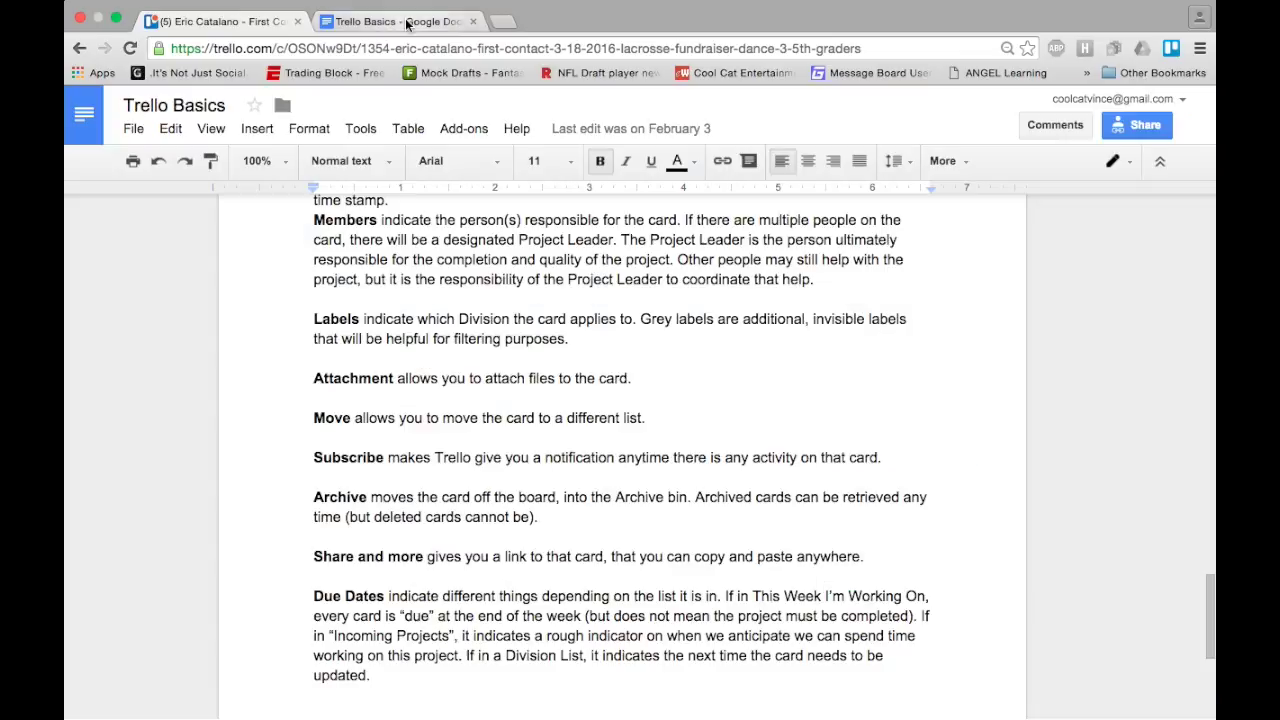
pyautogui.scroll(-1, 440, 520)
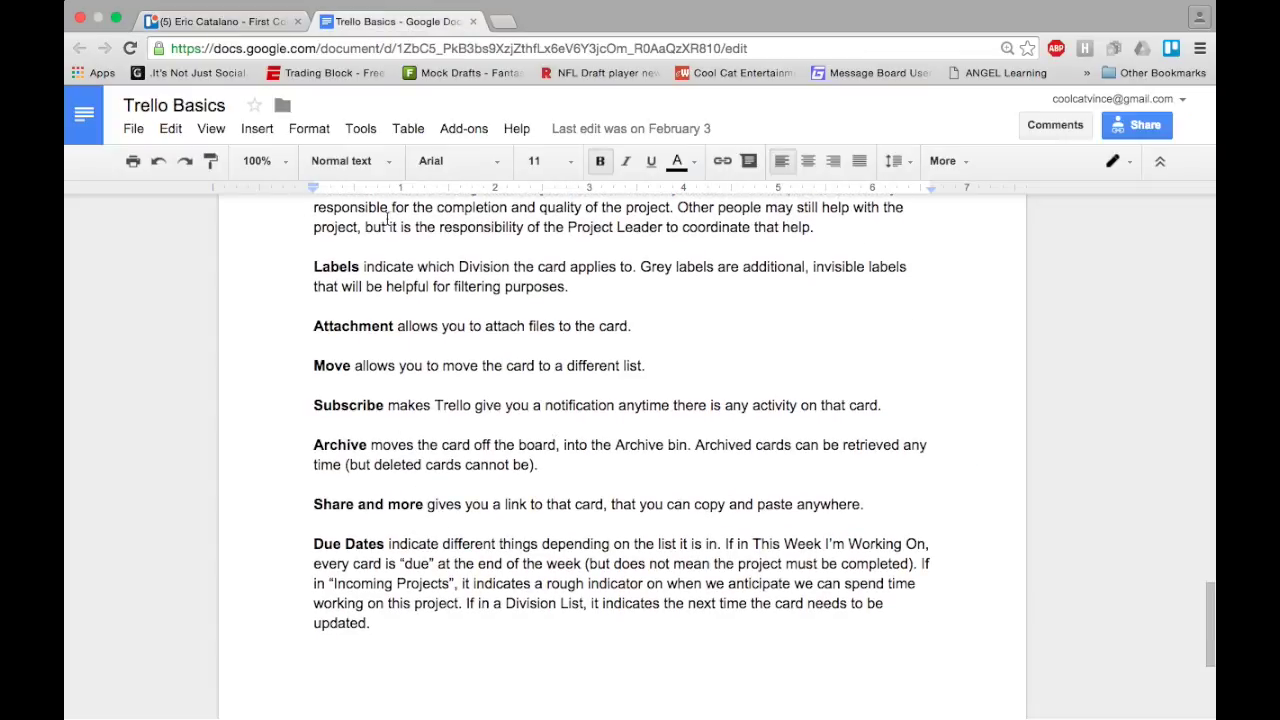
pyautogui.click(224, 21)
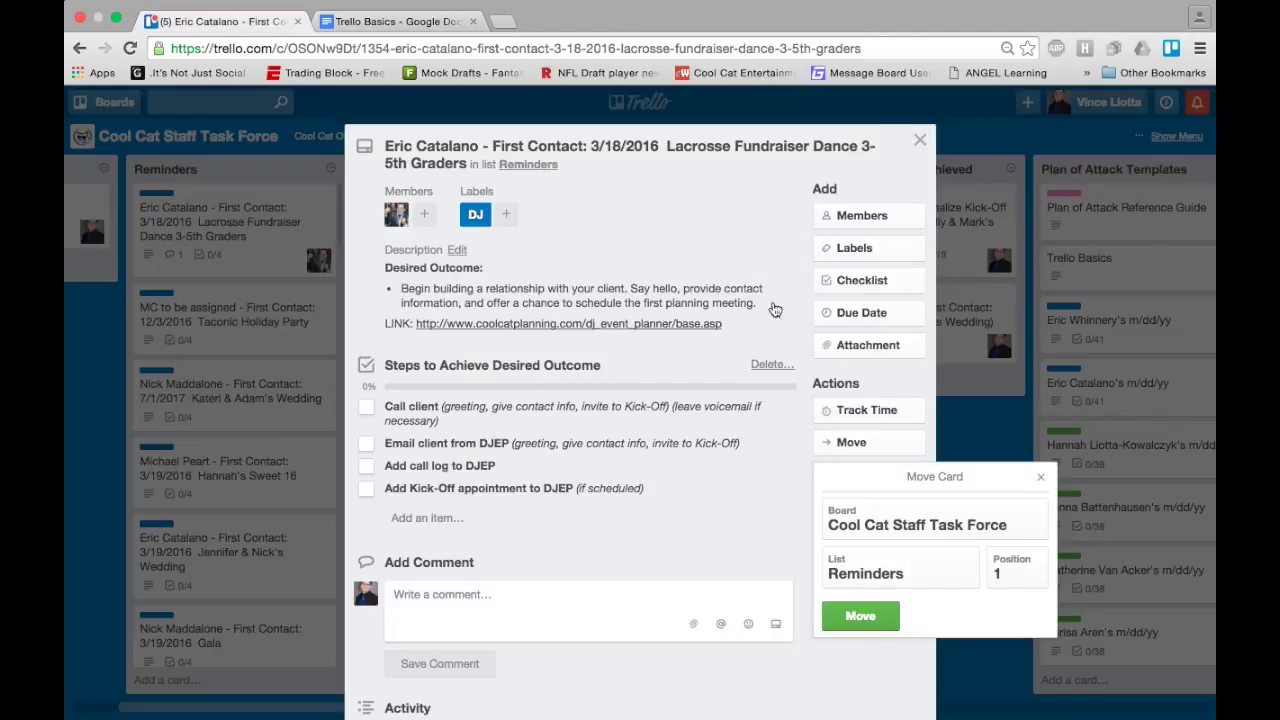
pyautogui.click(800, 288)
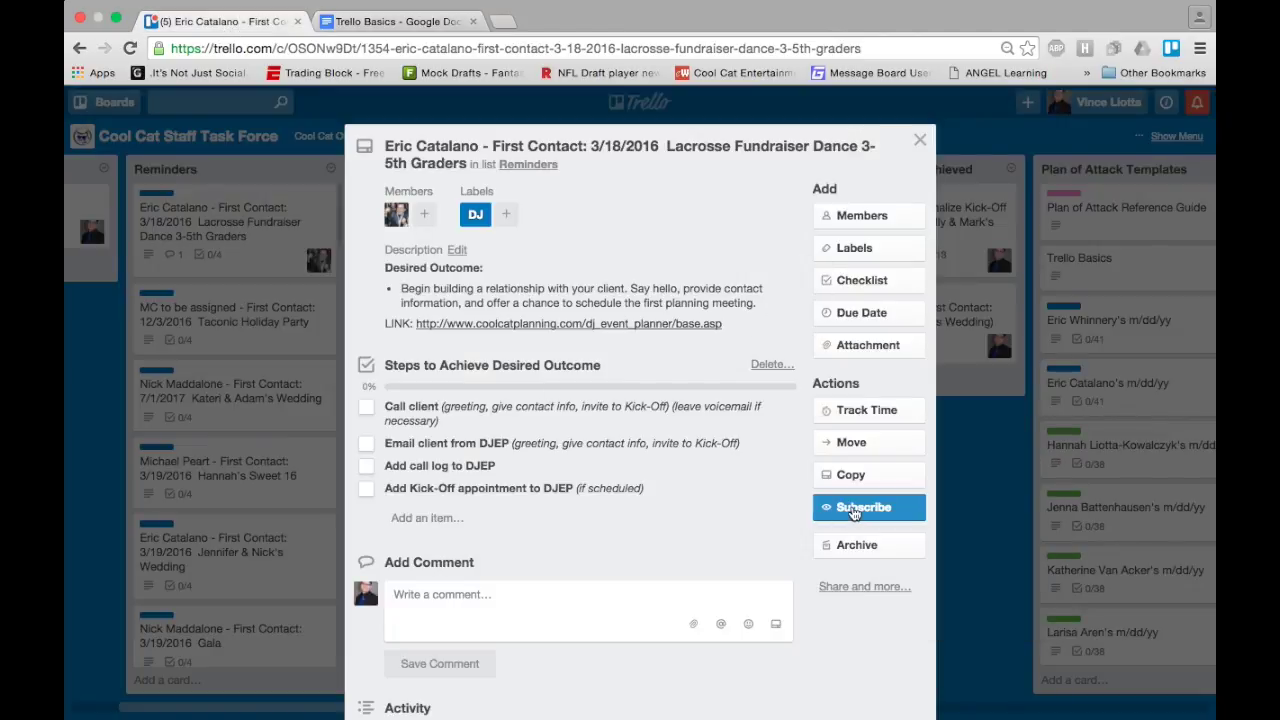
pyautogui.click(395, 21)
pyautogui.scroll(-1, 454, 450)
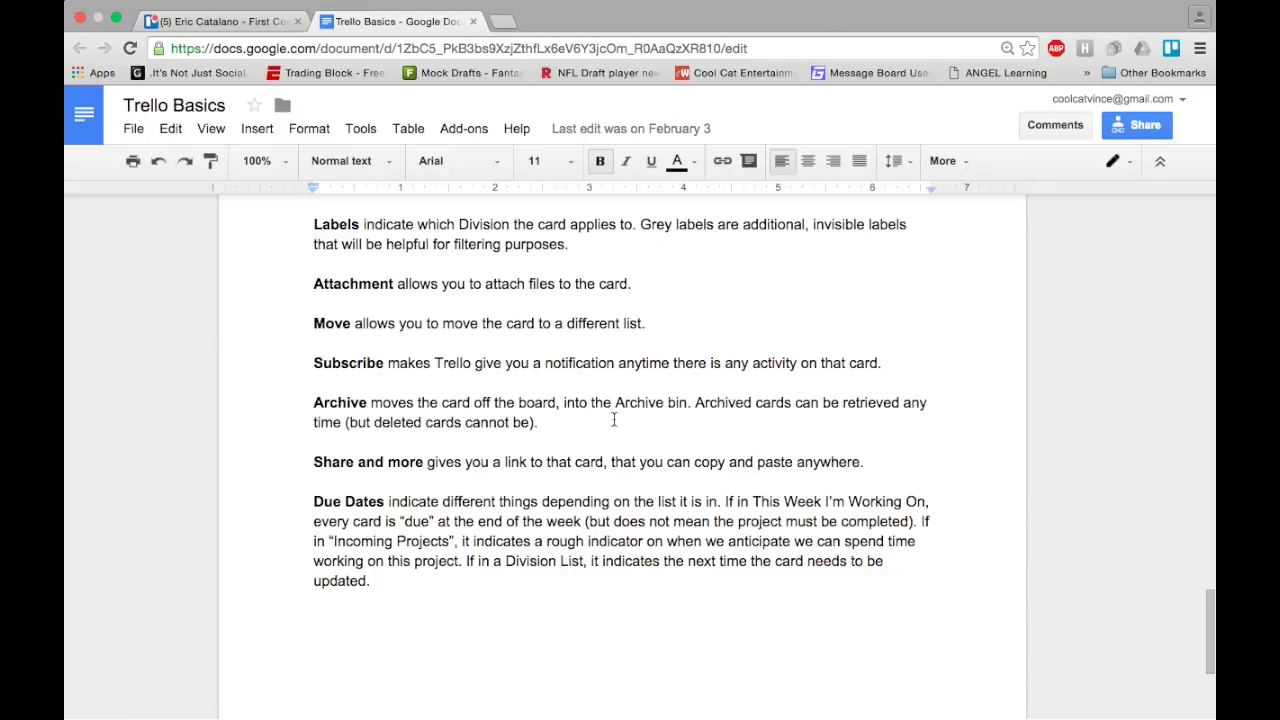
# Step: Archive the Lacrosse Fundraiser Dance card in Trello, and send it back to the board
pyautogui.click(225, 21)
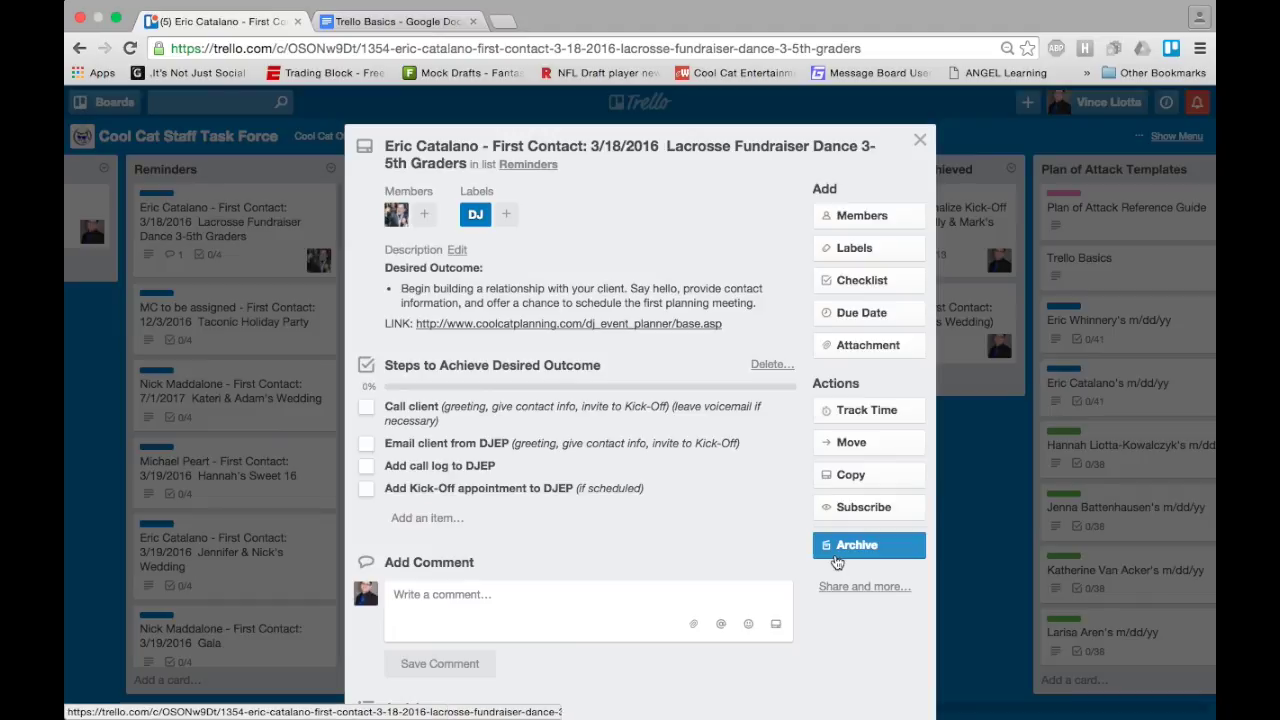
pyautogui.click(839, 558)
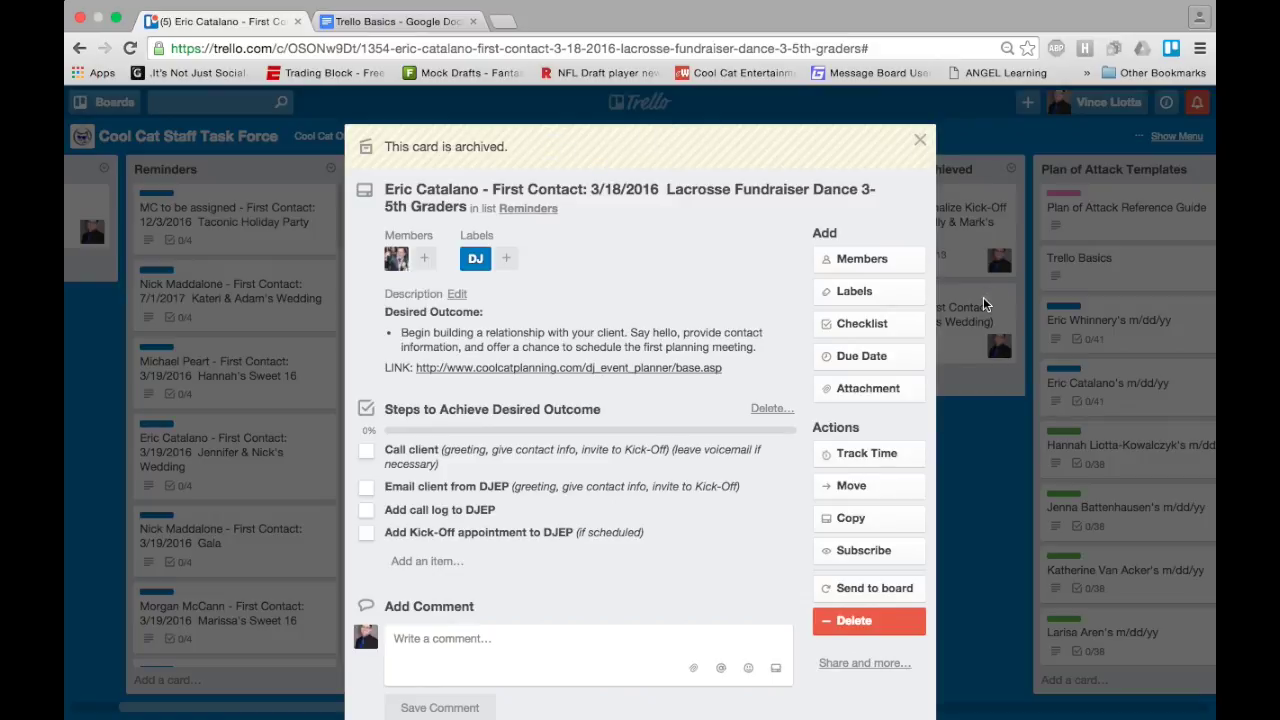
pyautogui.click(893, 592)
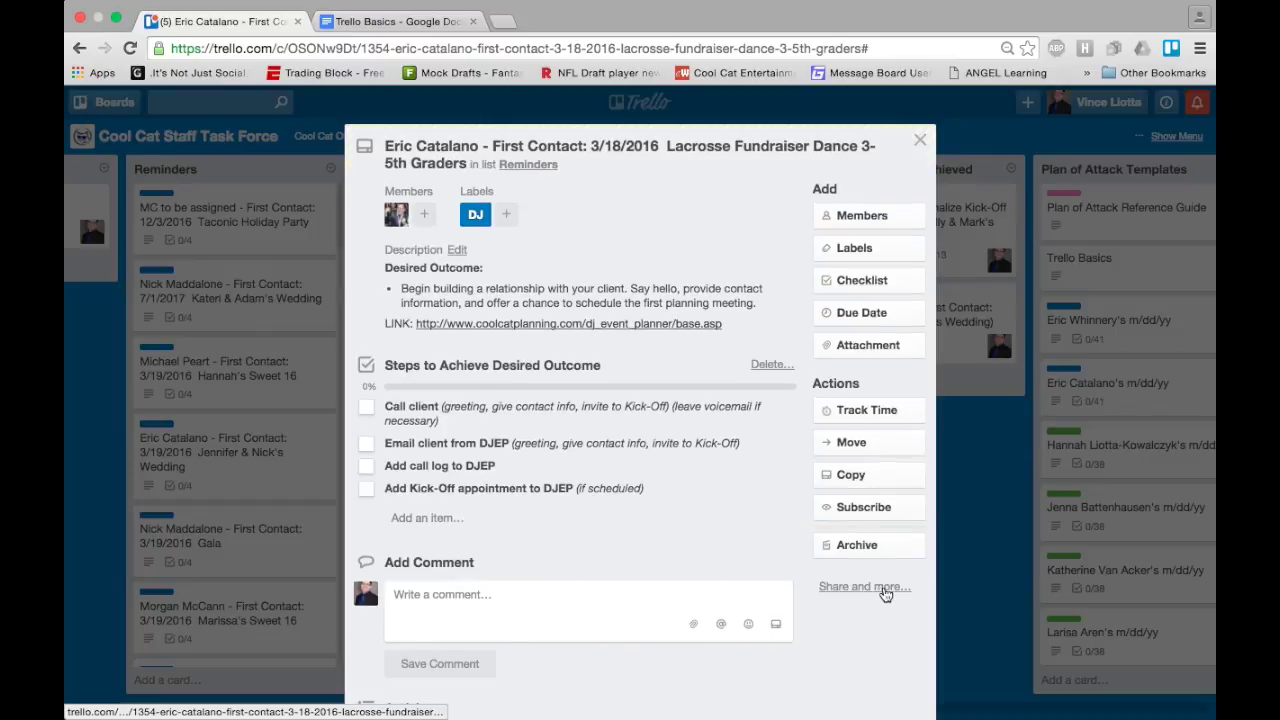
# Step: Read the Share and more explanation in the Trello Basics document, and copy the Lacrosse Fundraiser Dance card's link in Trello
pyautogui.click(371, 24)
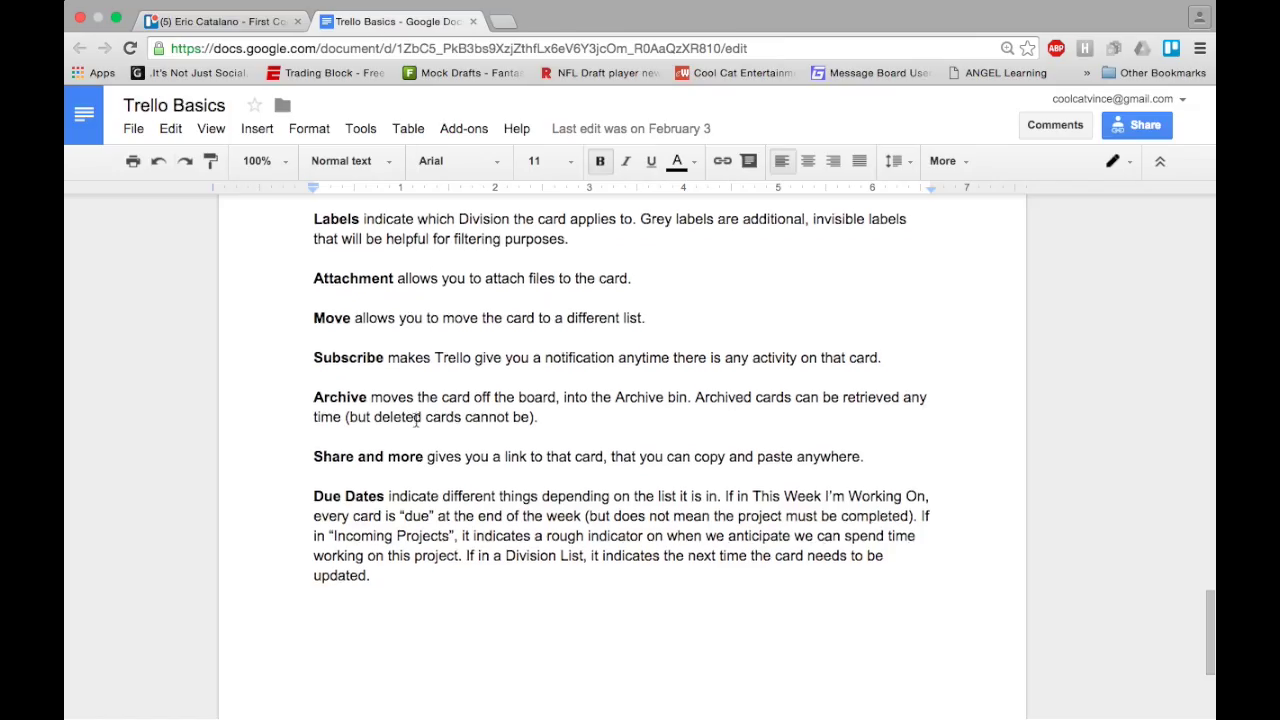
pyautogui.scroll(-1, 416, 420)
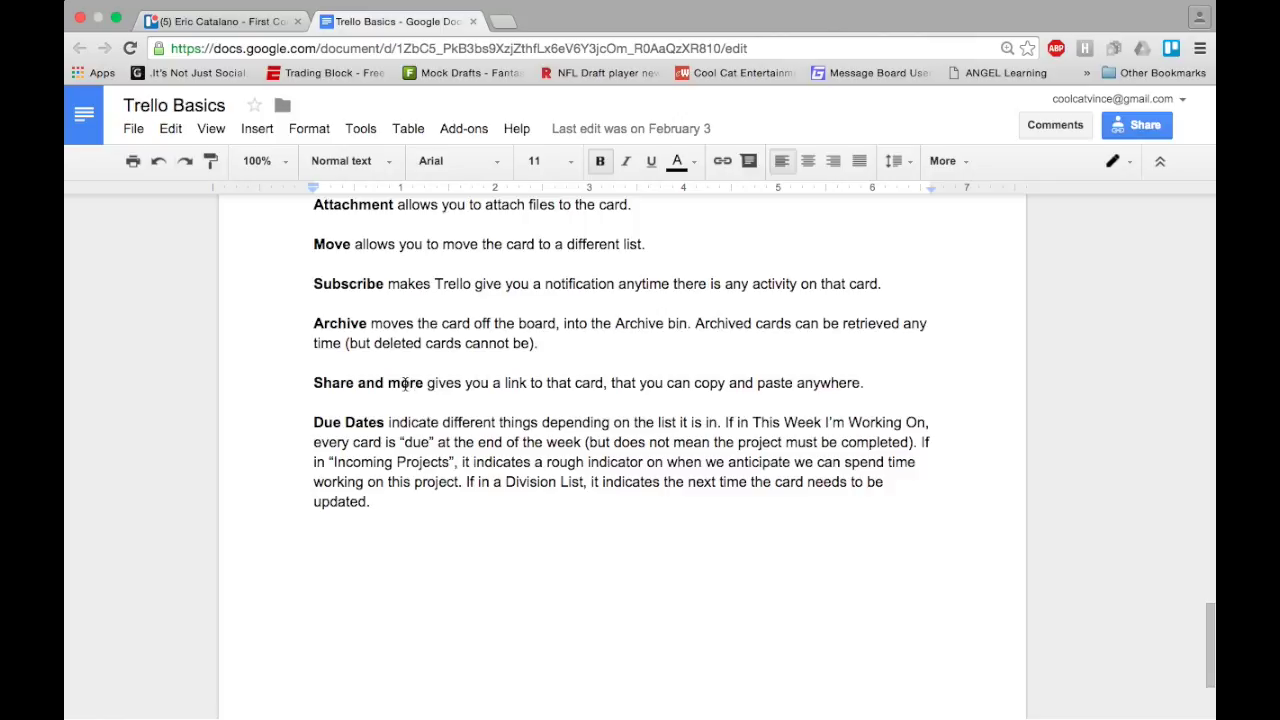
pyautogui.click(220, 22)
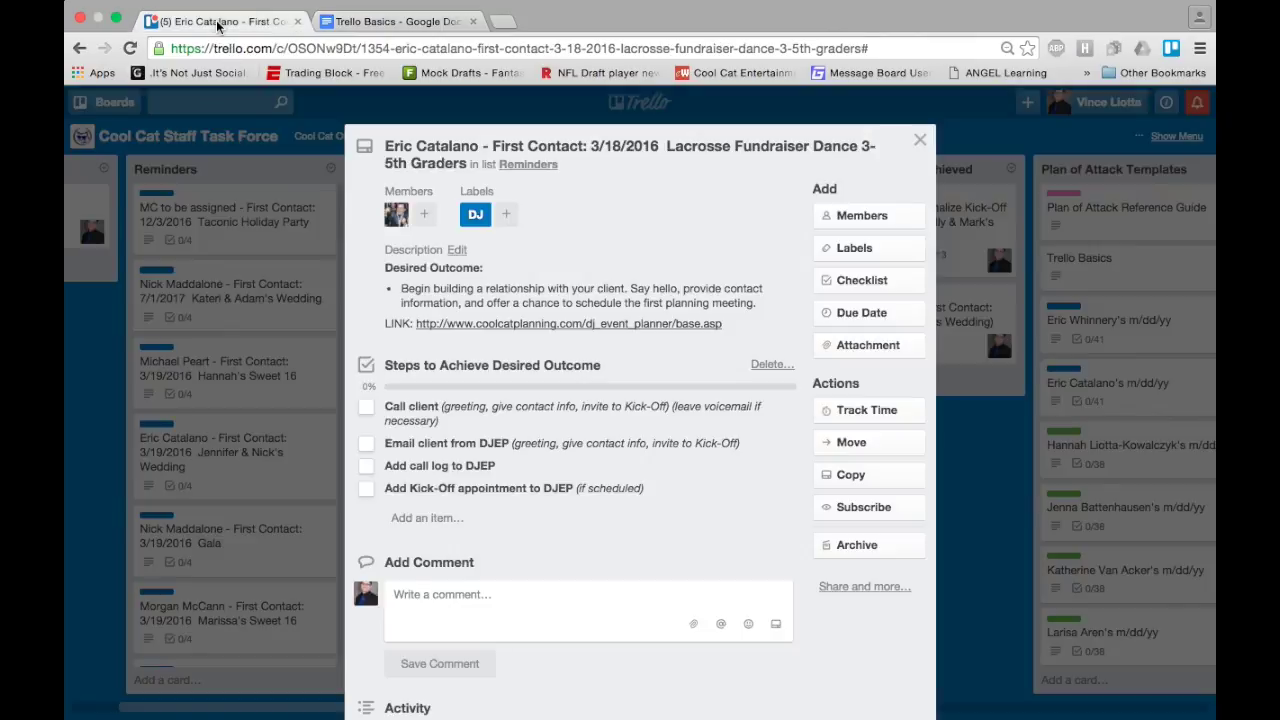
pyautogui.click(858, 590)
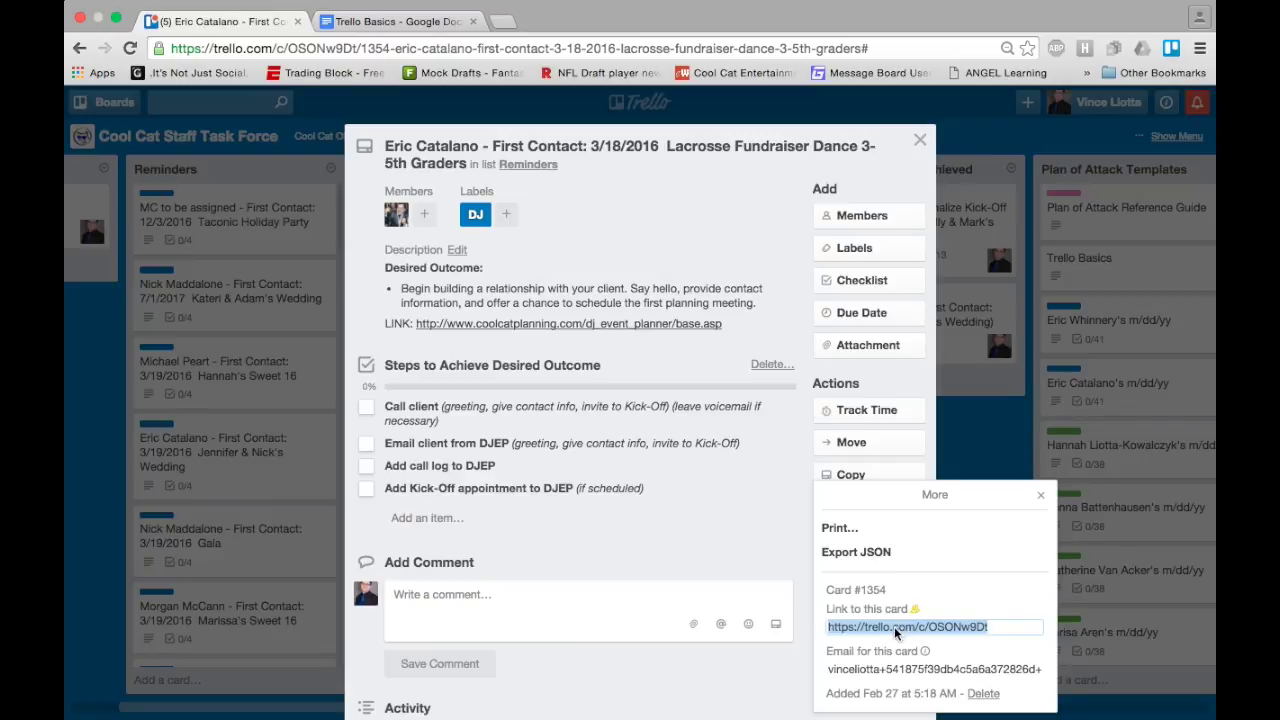
pyautogui.click(170, 367)
pyautogui.click(294, 372)
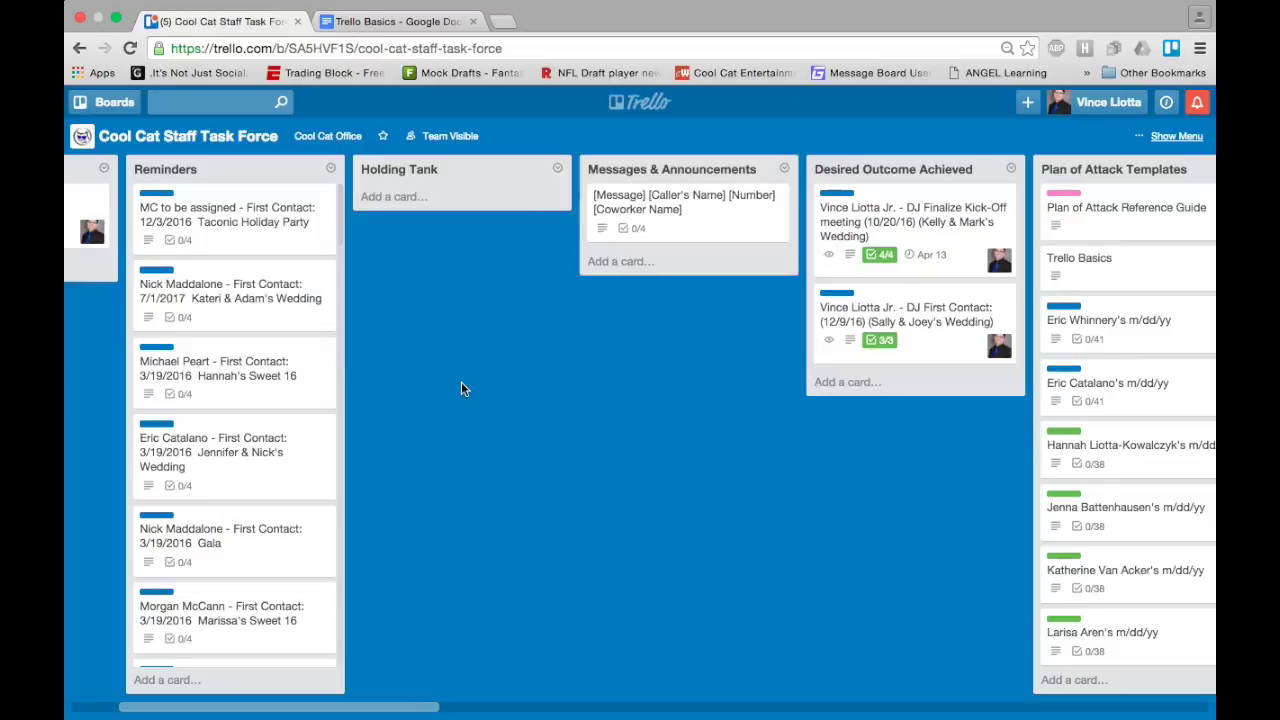
# Step: Add the copied card link as a Steps checklist item on the template card in Messages & Announcements, and open the linked card
pyautogui.click(665, 228)
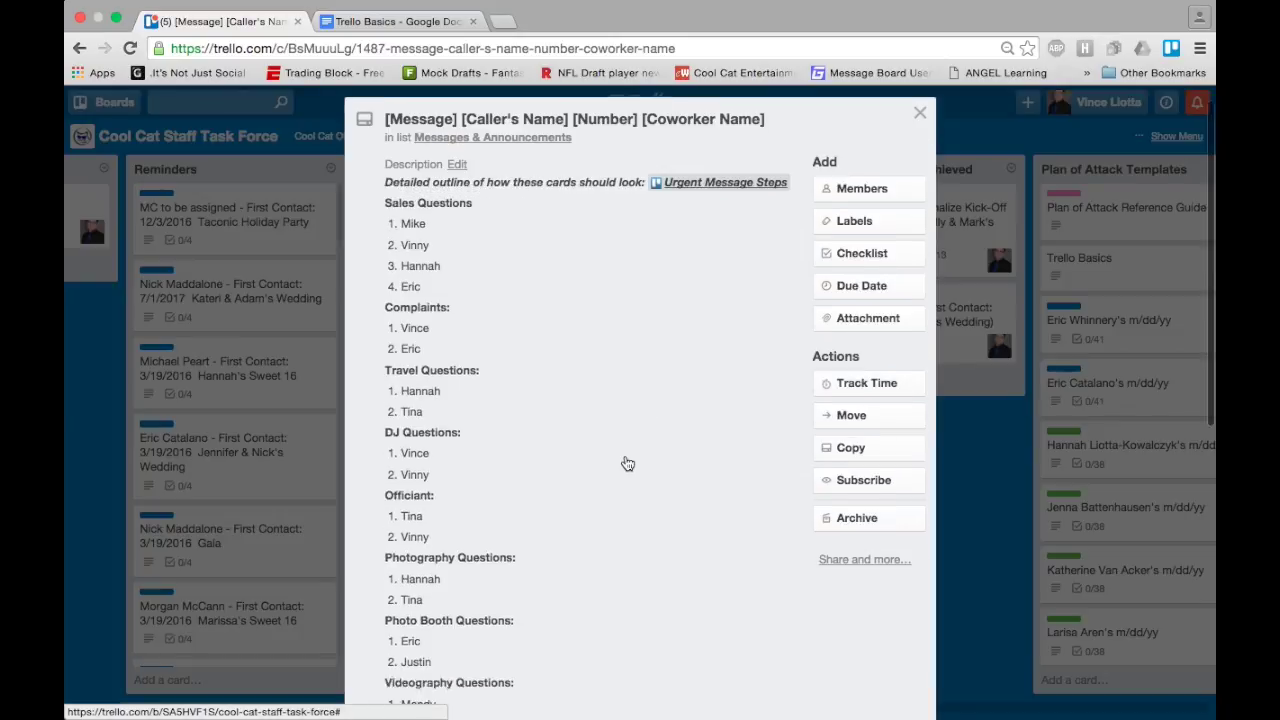
pyautogui.scroll(-10, 626, 460)
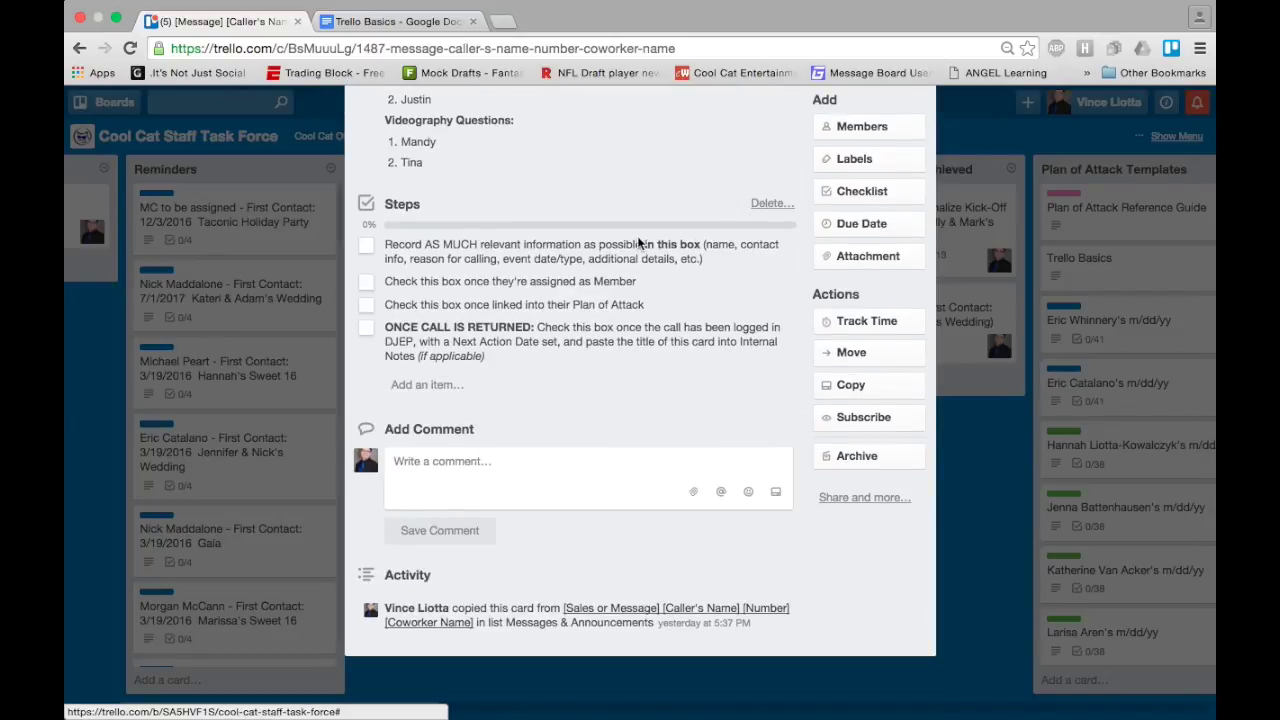
pyautogui.click(463, 382)
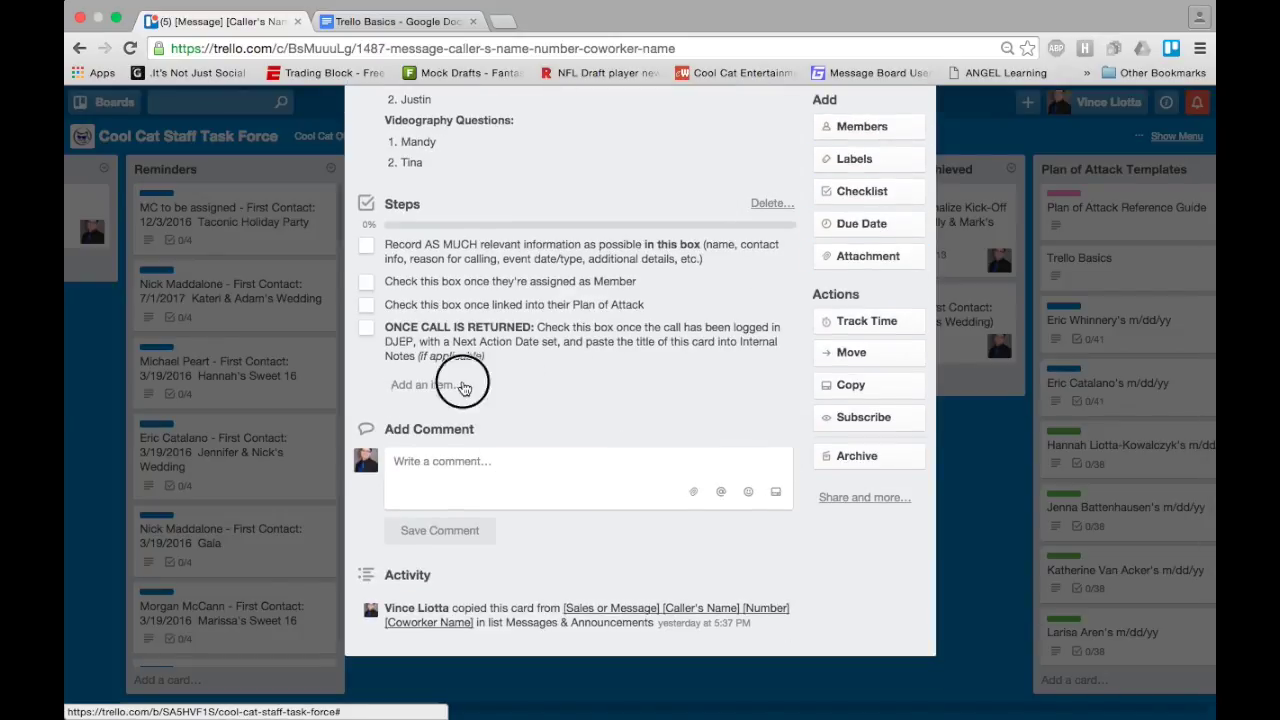
pyautogui.hotkey('ctrl', 'v')
pyautogui.press('Return')
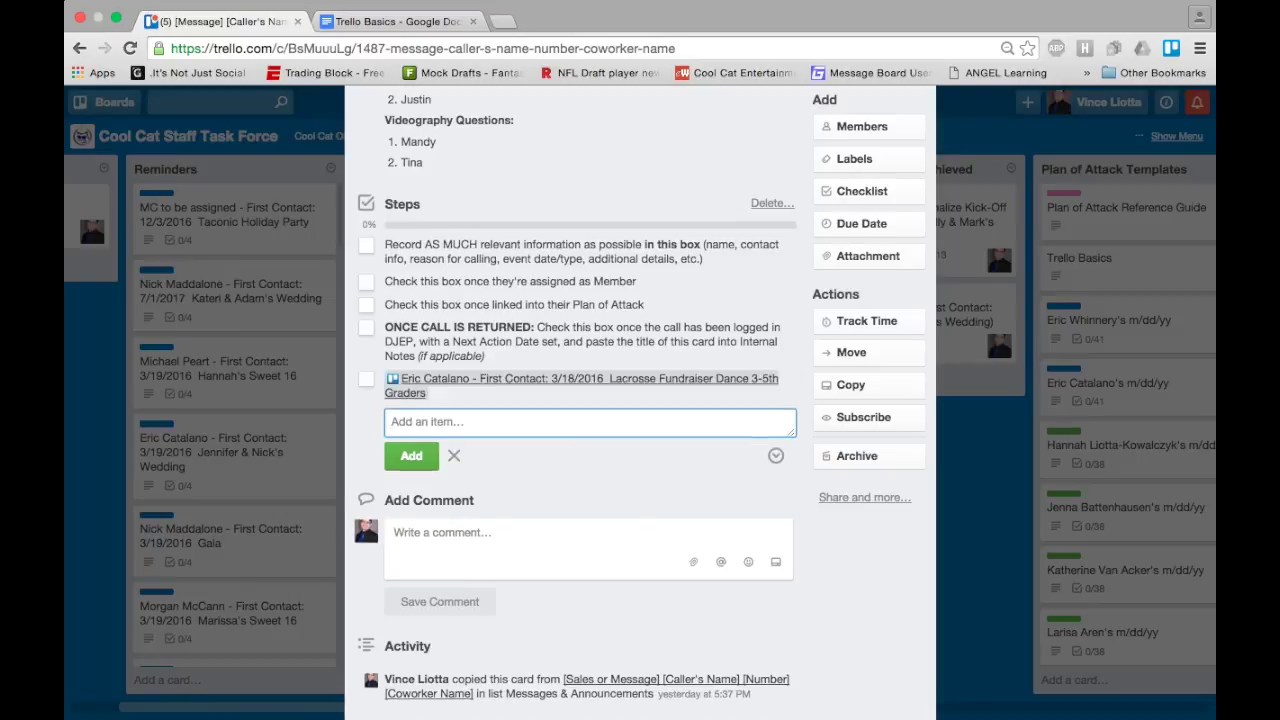
pyautogui.click(444, 393)
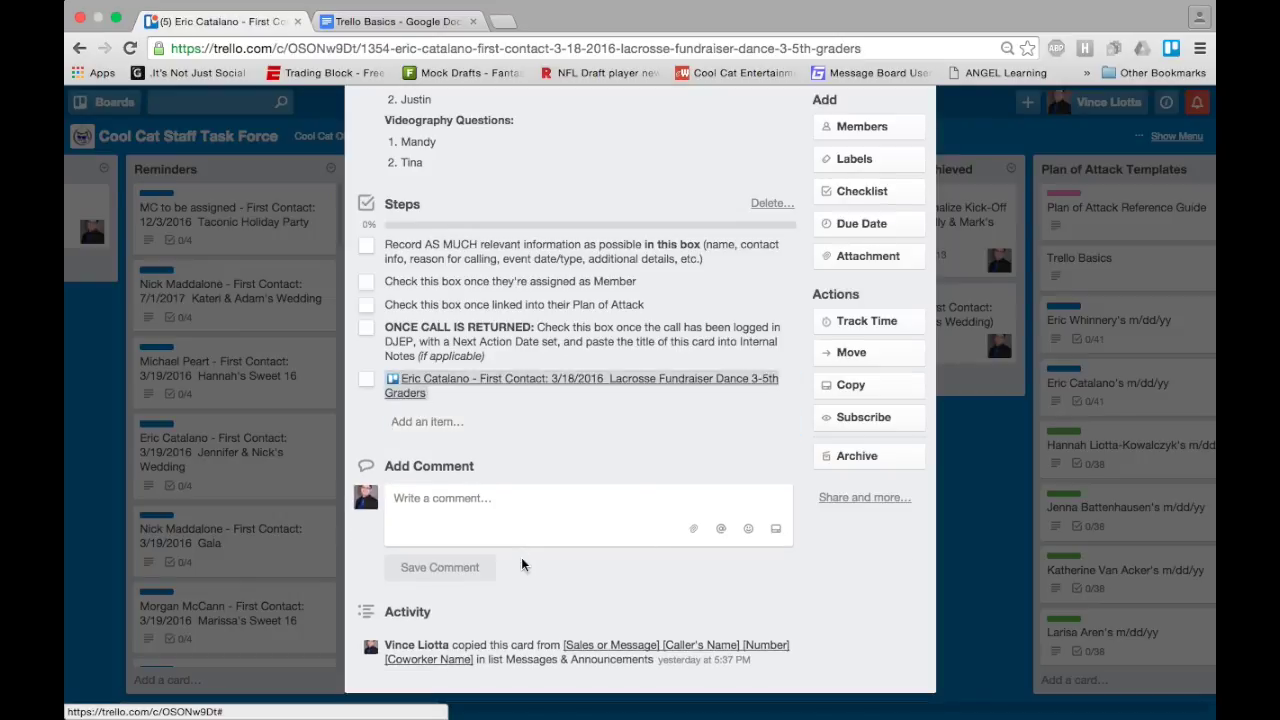
# Step: Delete the linked Lacrosse Fundraiser Dance item from the Steps checklist on the template card in Messages & Announcements, and close the card
pyautogui.click(920, 140)
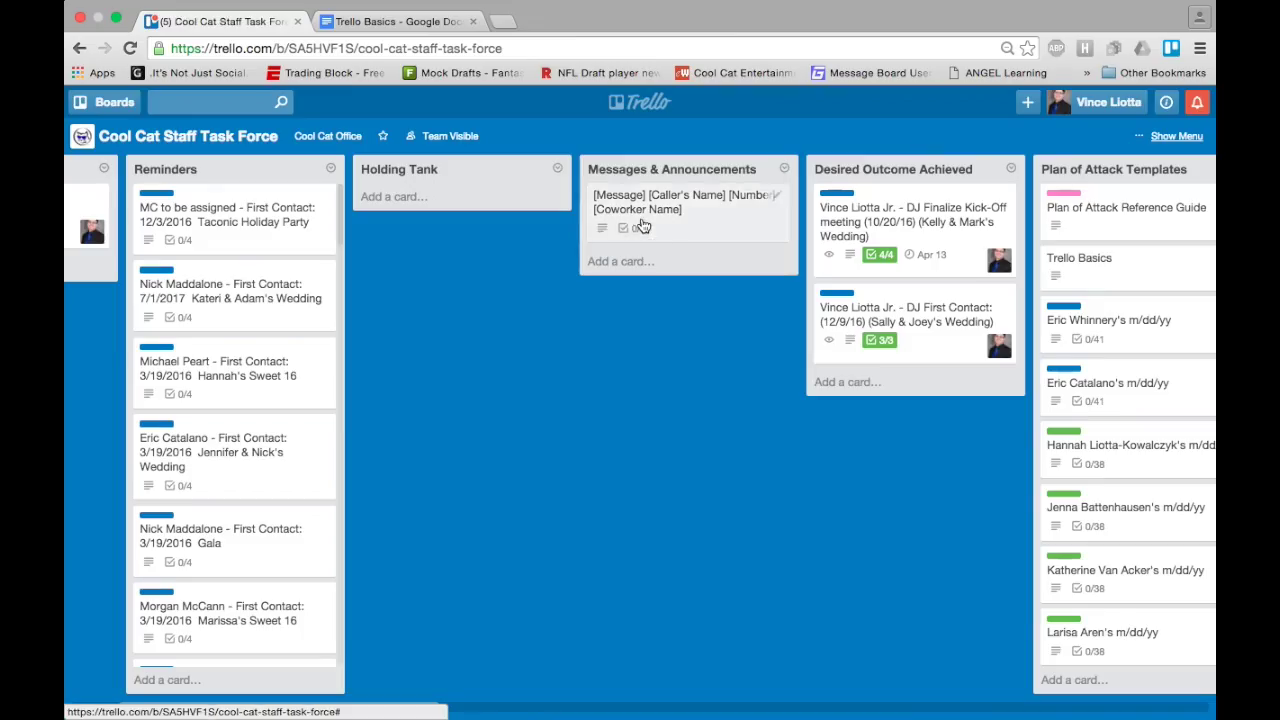
pyautogui.click(640, 222)
pyautogui.scroll(-8, 620, 462)
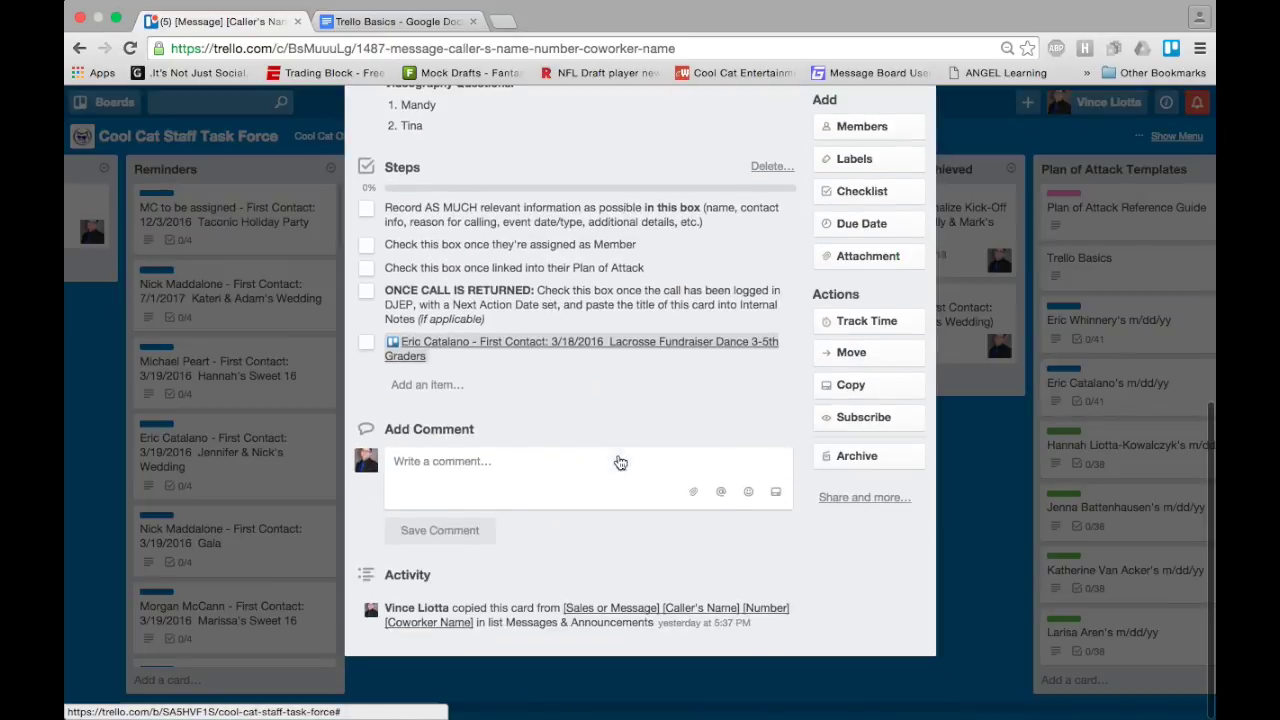
pyautogui.click(500, 360)
pyautogui.press('BackSpace')
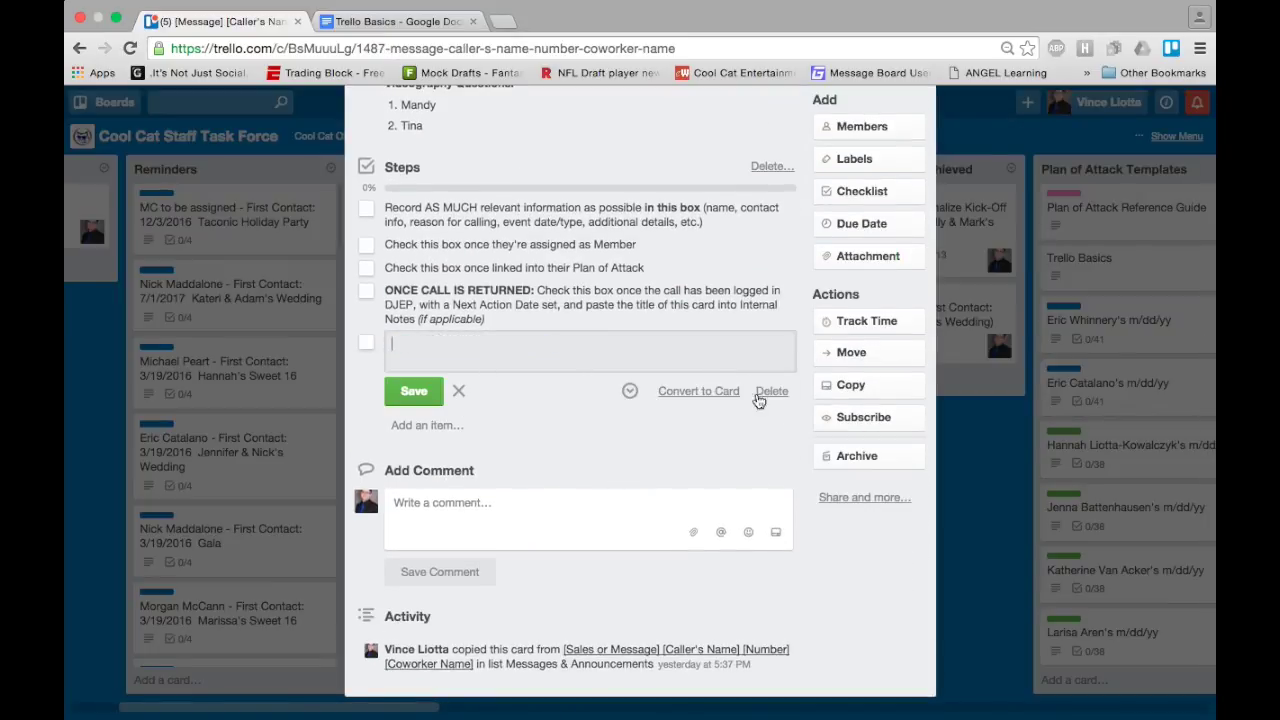
pyautogui.click(771, 391)
pyautogui.click(254, 325)
# Step: Read the Due Dates explanation at the end of the Trello Basics document
pyautogui.hscroll(-3, 254, 325)
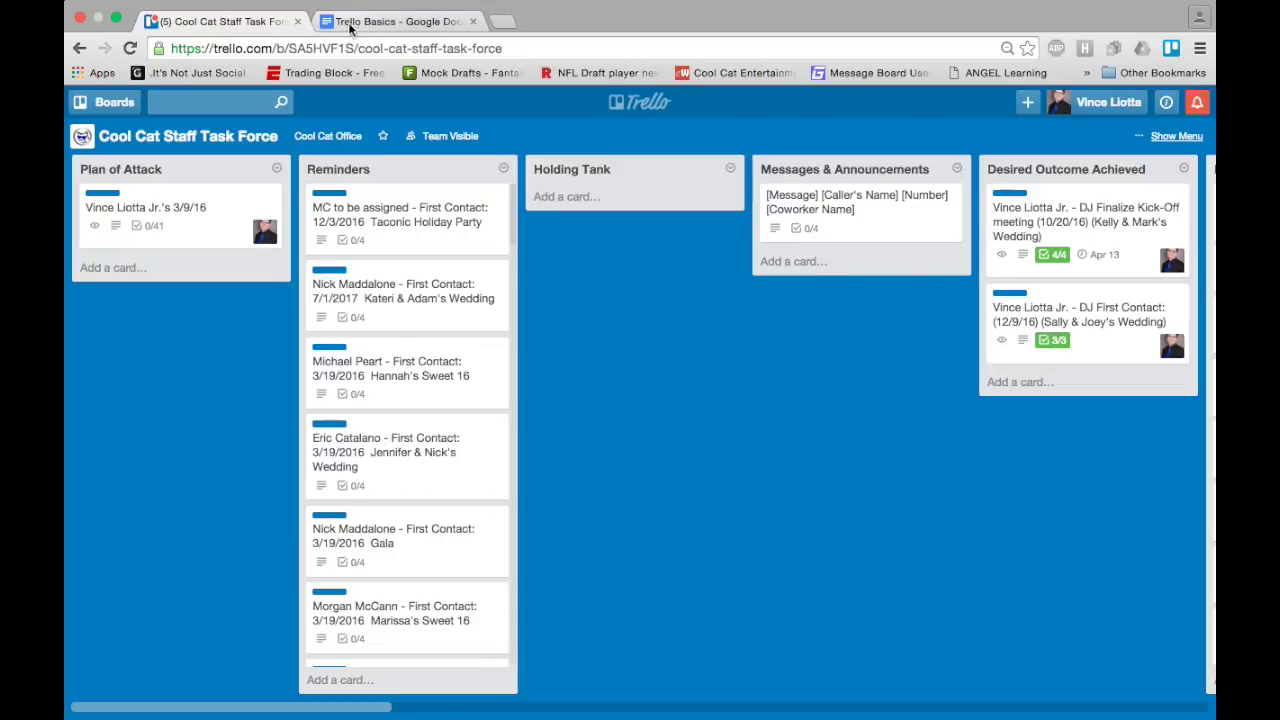
pyautogui.click(395, 21)
pyautogui.scroll(-3, 397, 494)
pyautogui.scroll(-2, 412, 350)
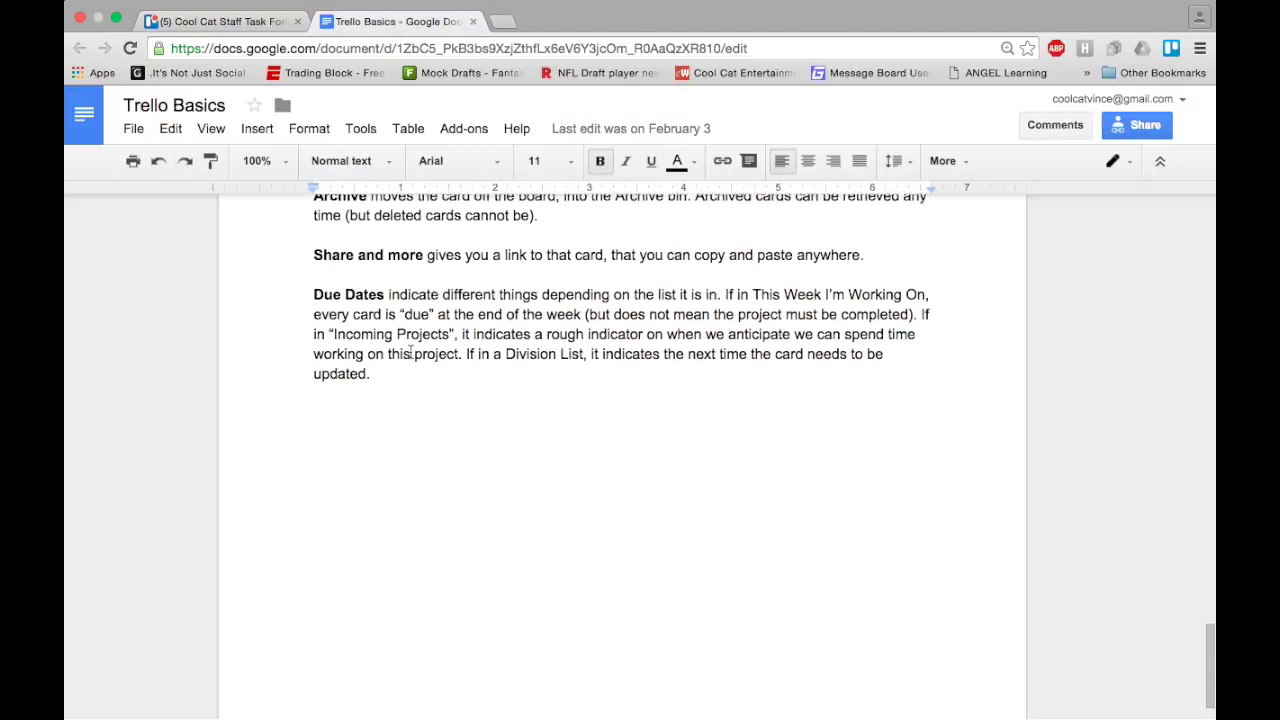
# Step: Switch to the Cool Cat Staff Task Force board in Trello and look across its lists for a card with a due date
pyautogui.click(216, 21)
pyautogui.hscroll(5, 510, 404)
pyautogui.hscroll(1, 510, 404)
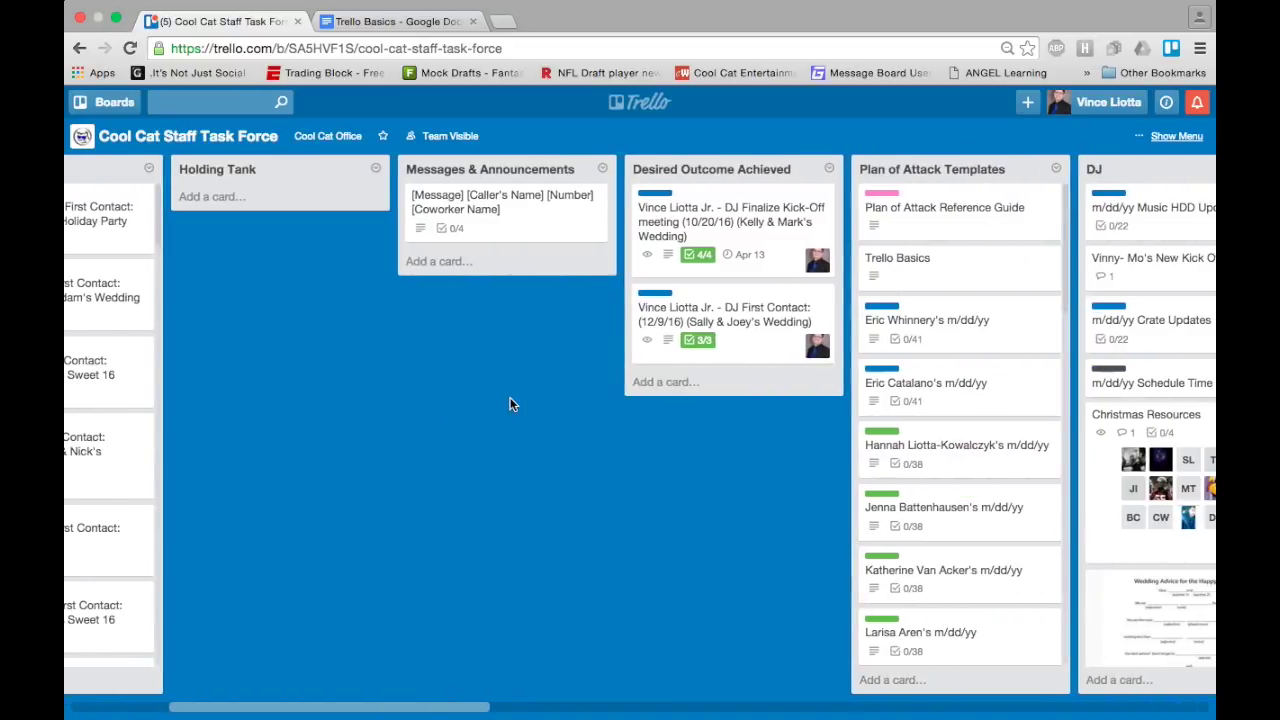
pyautogui.hscroll(3, 510, 404)
pyautogui.hscroll(-10, 510, 404)
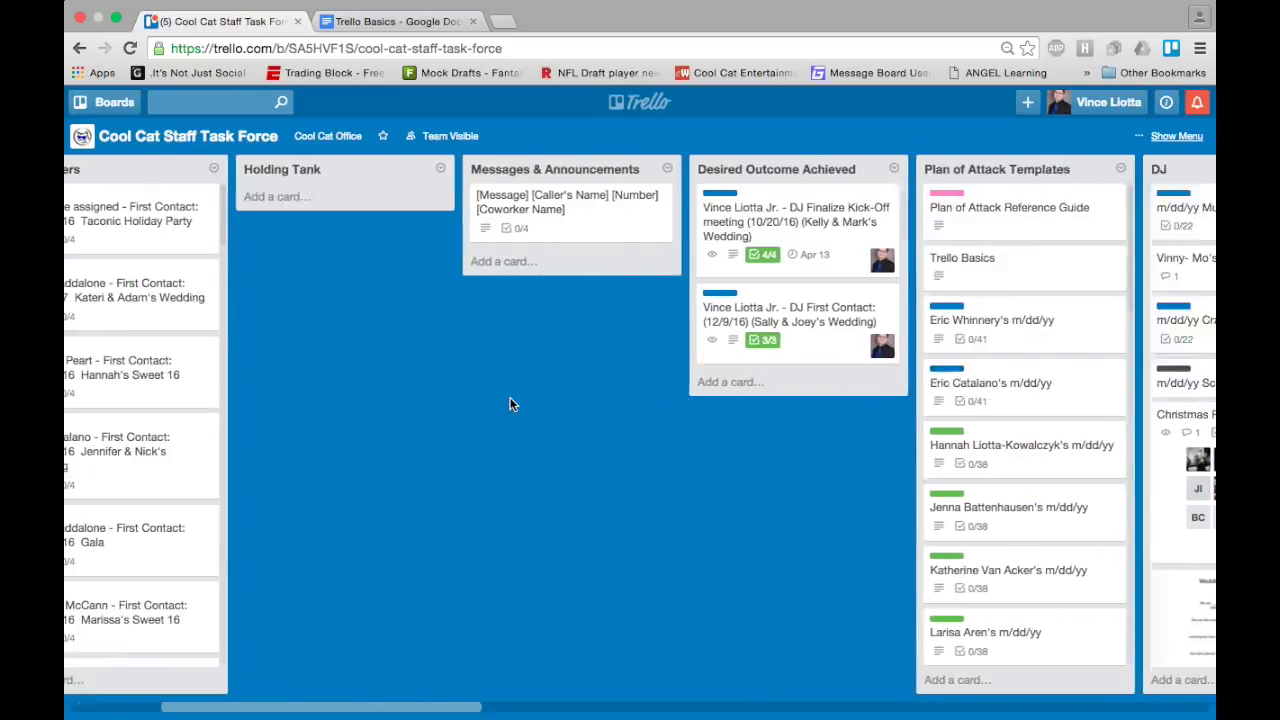
pyautogui.hscroll(5, 731, 390)
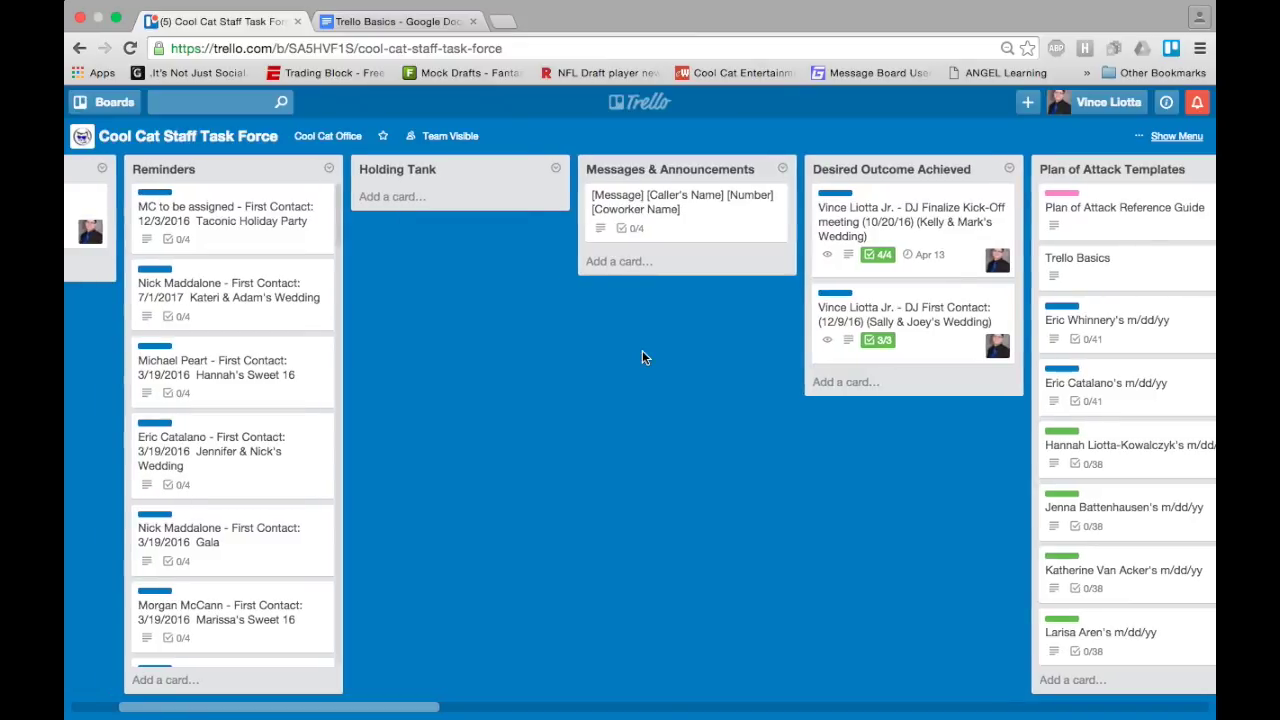
pyautogui.hscroll(5, 642, 357)
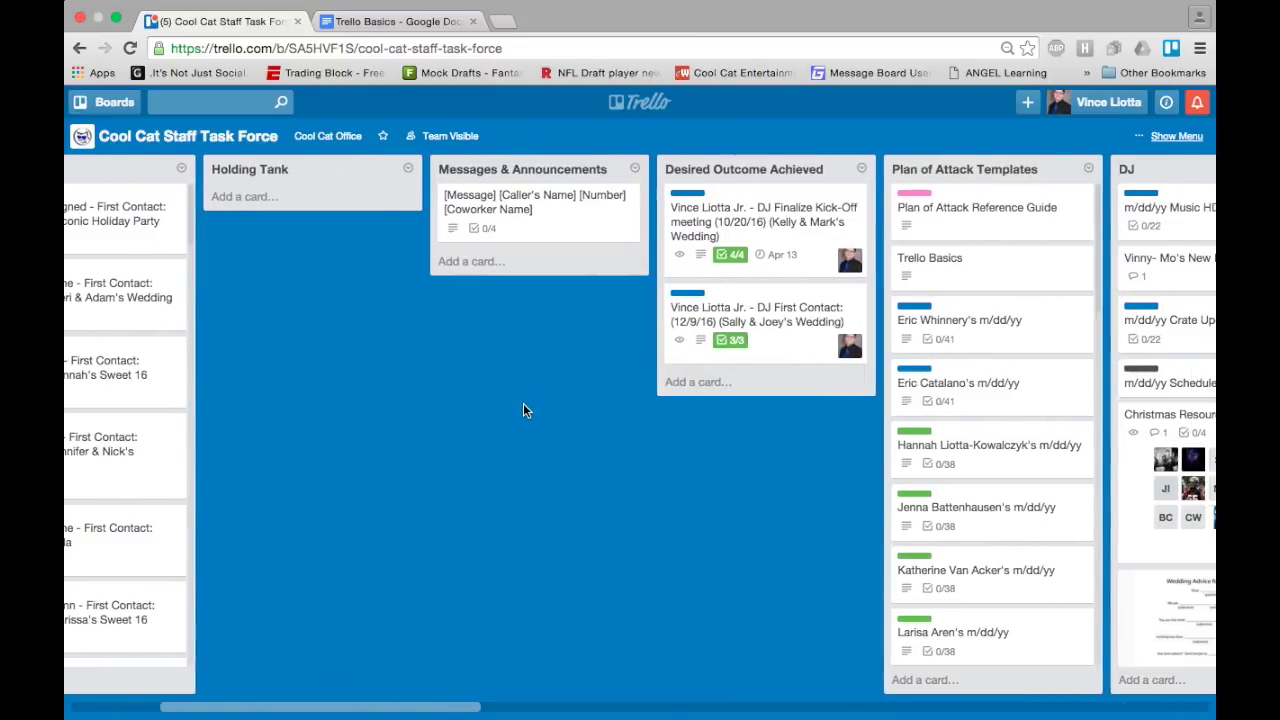
pyautogui.hscroll(-6, 523, 410)
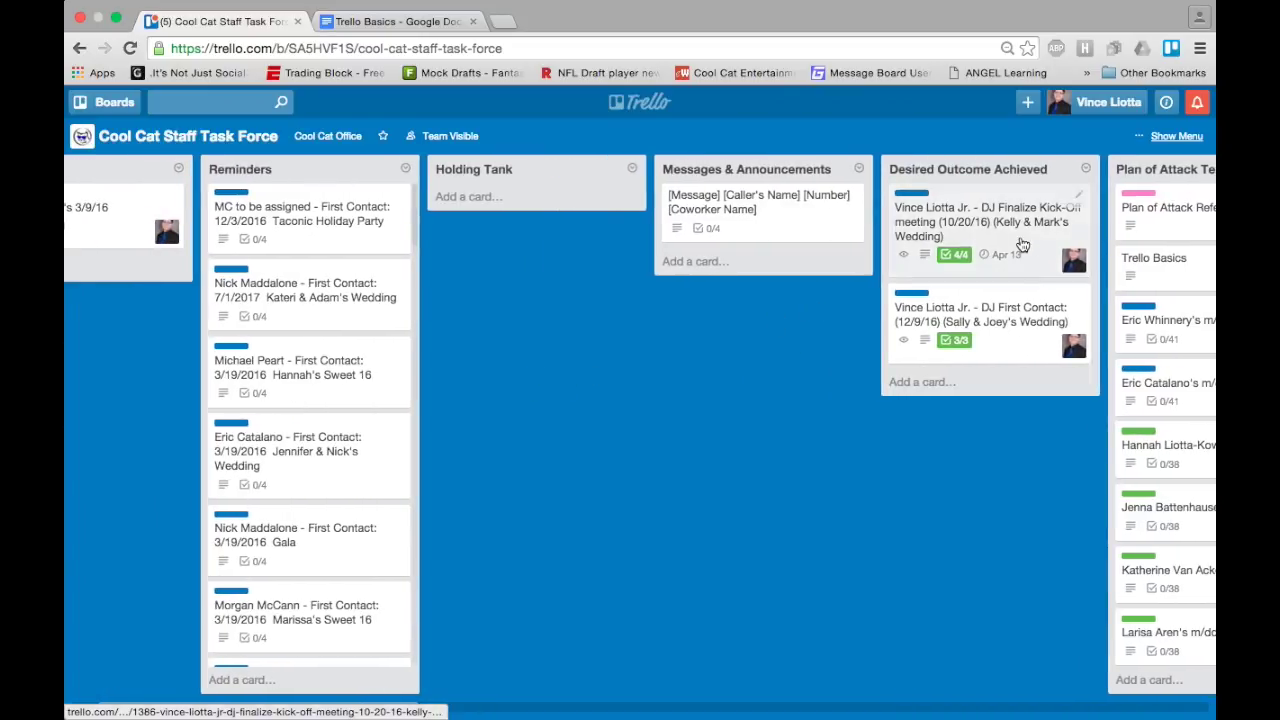
# Step: View the due date options of the DJ Finalize Kick-Off meeting card, browse the calendar to May 2016, and close the card without saving
pyautogui.click(1035, 252)
pyautogui.click(870, 313)
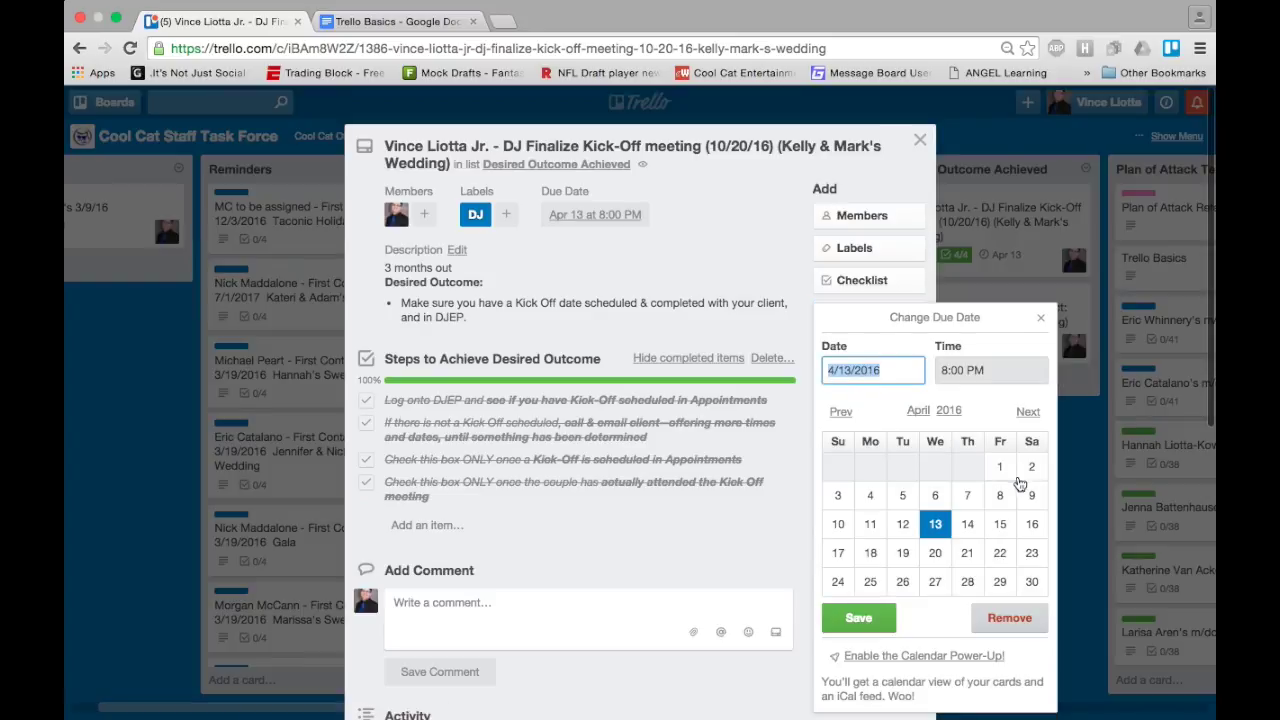
pyautogui.click(1026, 413)
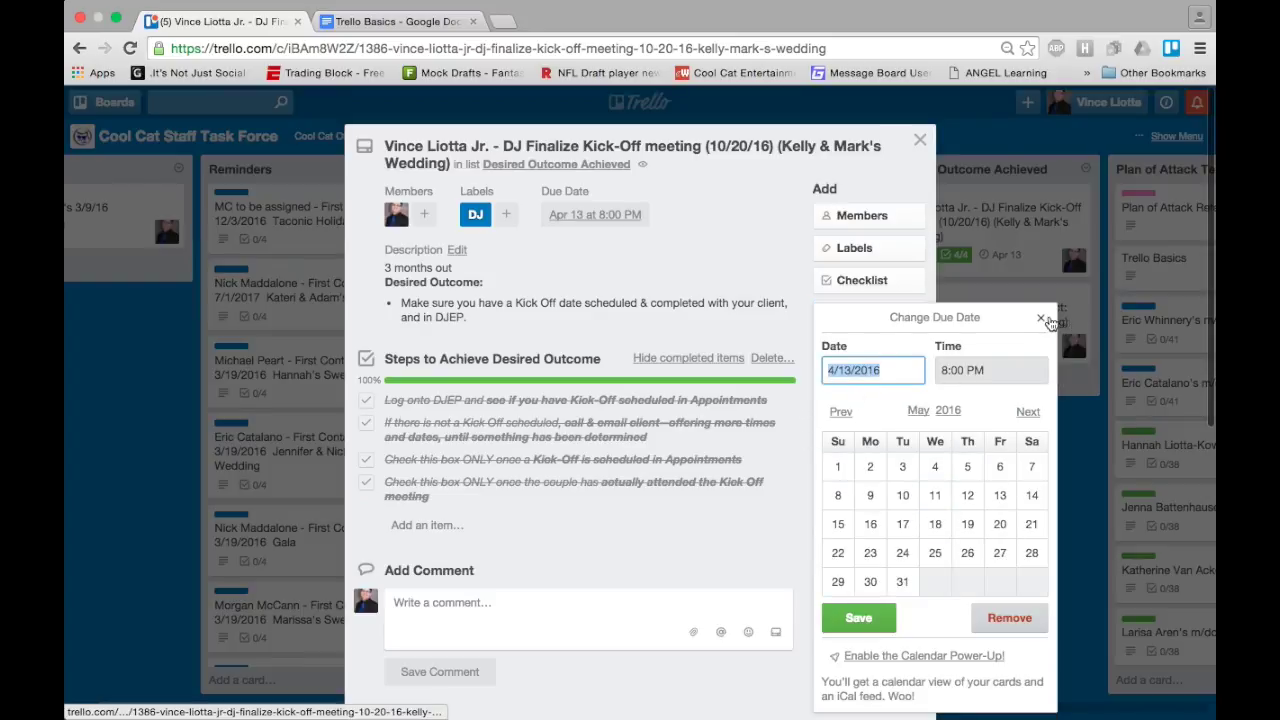
pyautogui.click(1040, 318)
pyautogui.click(917, 143)
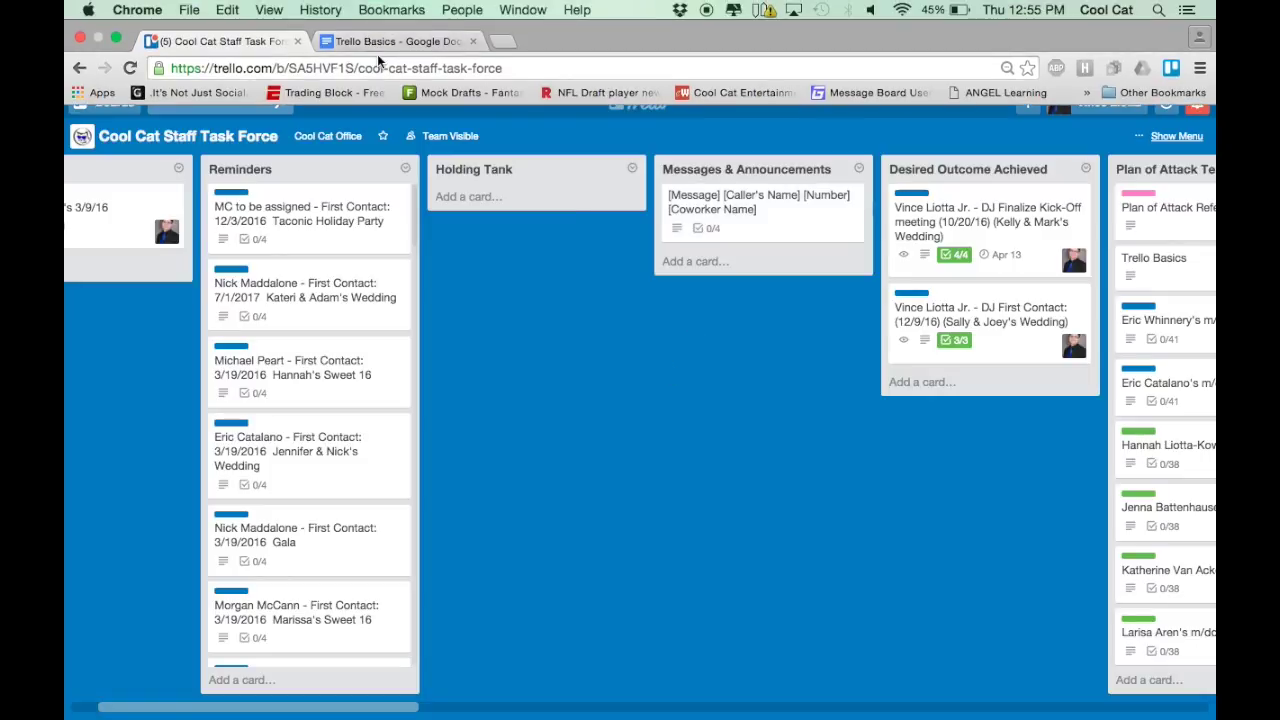
# Step: Revisit the Board explanation in the Trello Basics document, and review the lists from Plan of Attack to DJ on the Trello board
pyautogui.click(390, 21)
pyautogui.scroll(20, 523, 443)
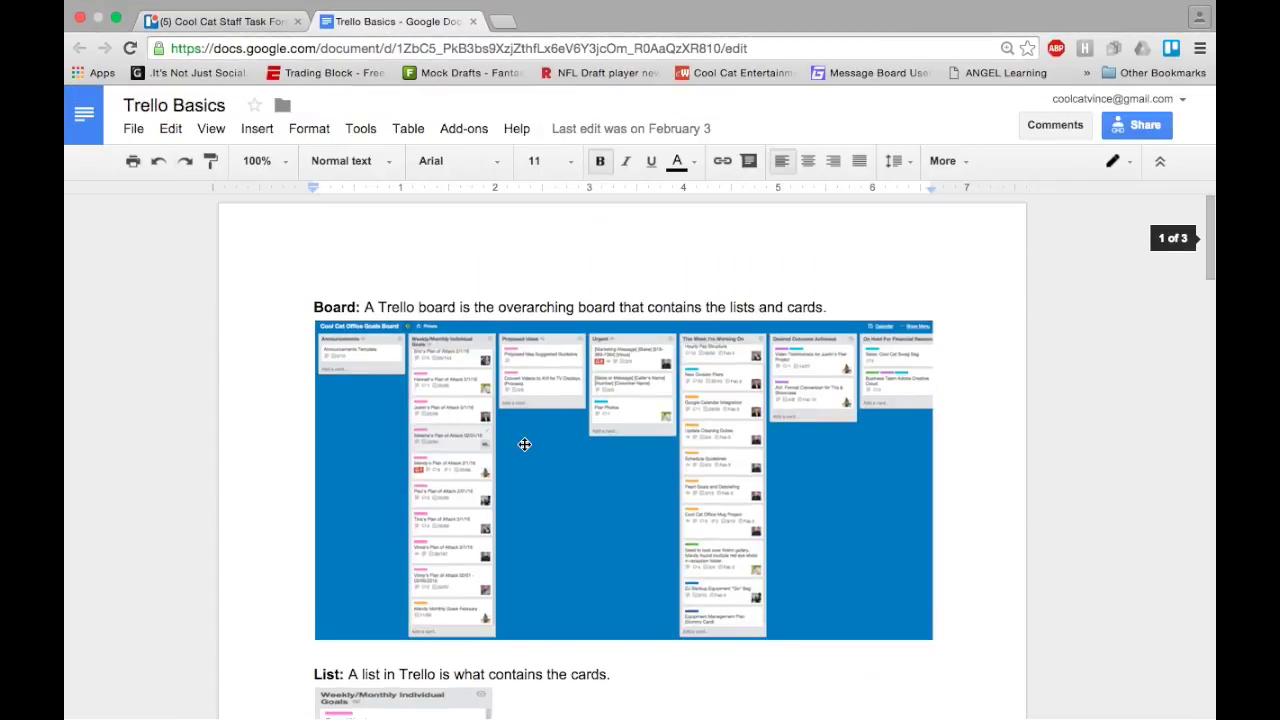
pyautogui.click(180, 19)
pyautogui.hscroll(-2, 314, 357)
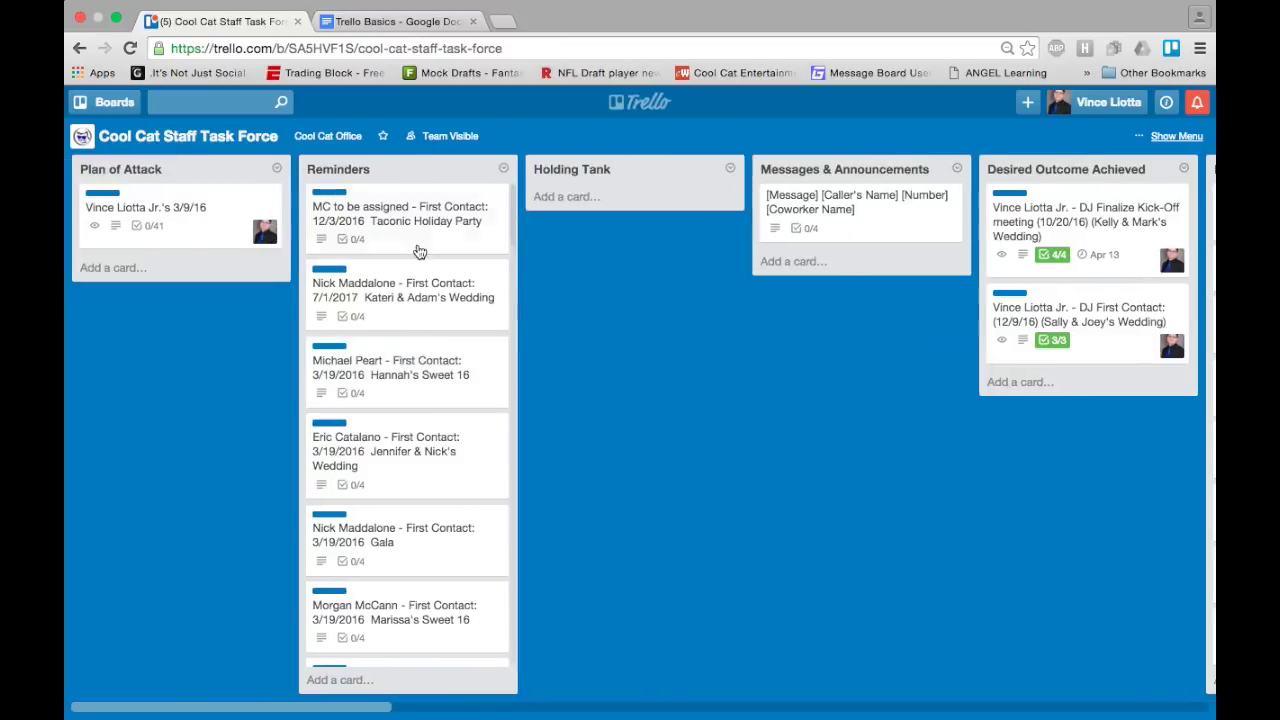
pyautogui.moveTo(420, 245); pyautogui.dragTo(400, 215)
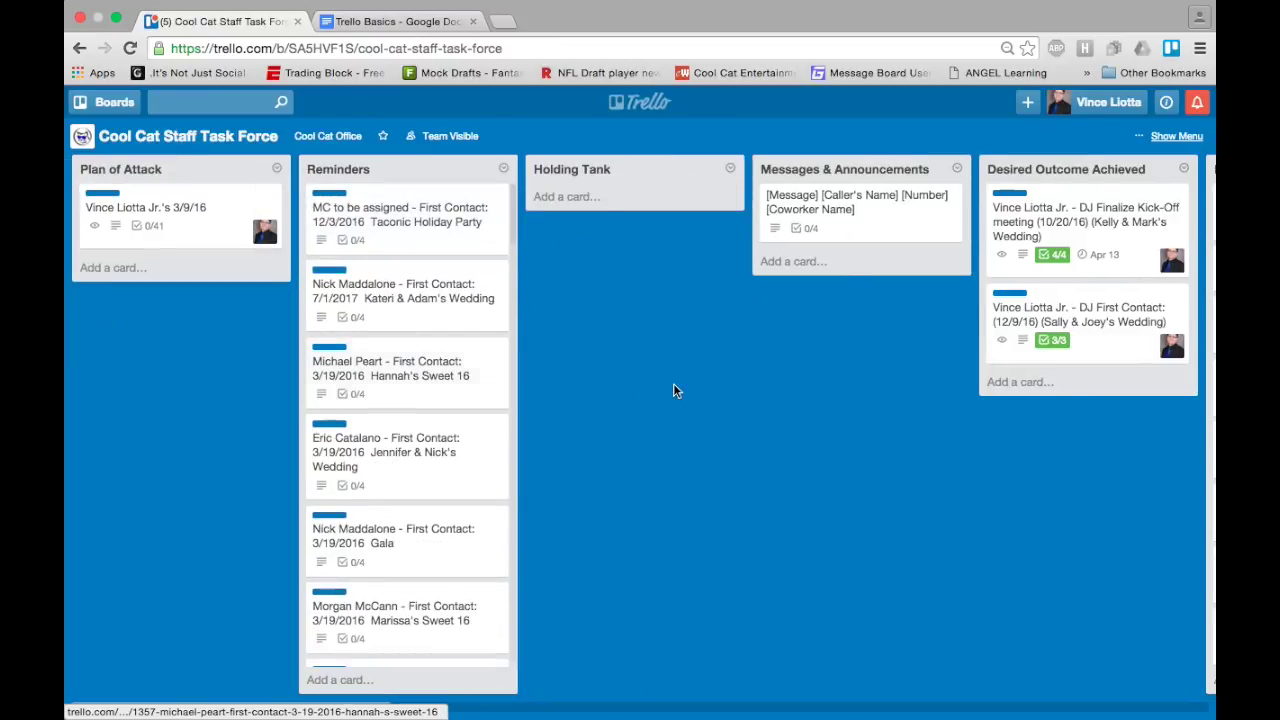
pyautogui.hscroll(3, 673, 383)
pyautogui.moveTo(214, 209); pyautogui.dragTo(260, 215)
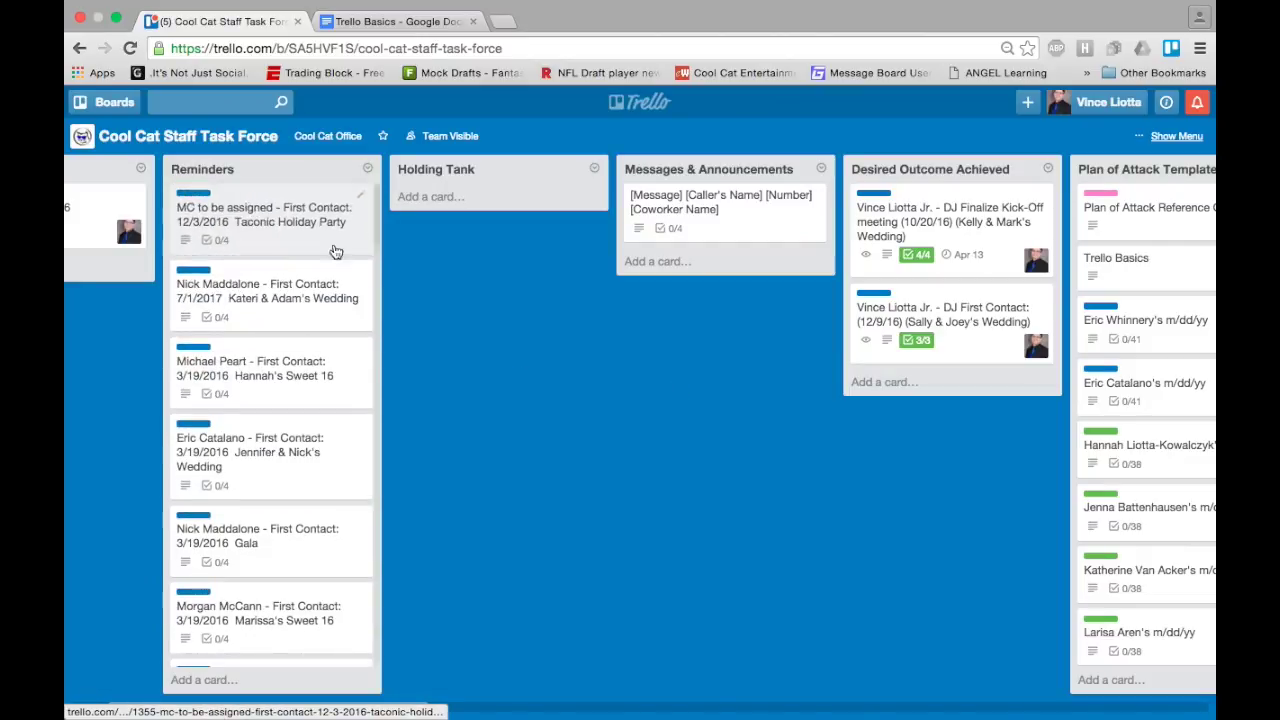
pyautogui.hscroll(3, 526, 337)
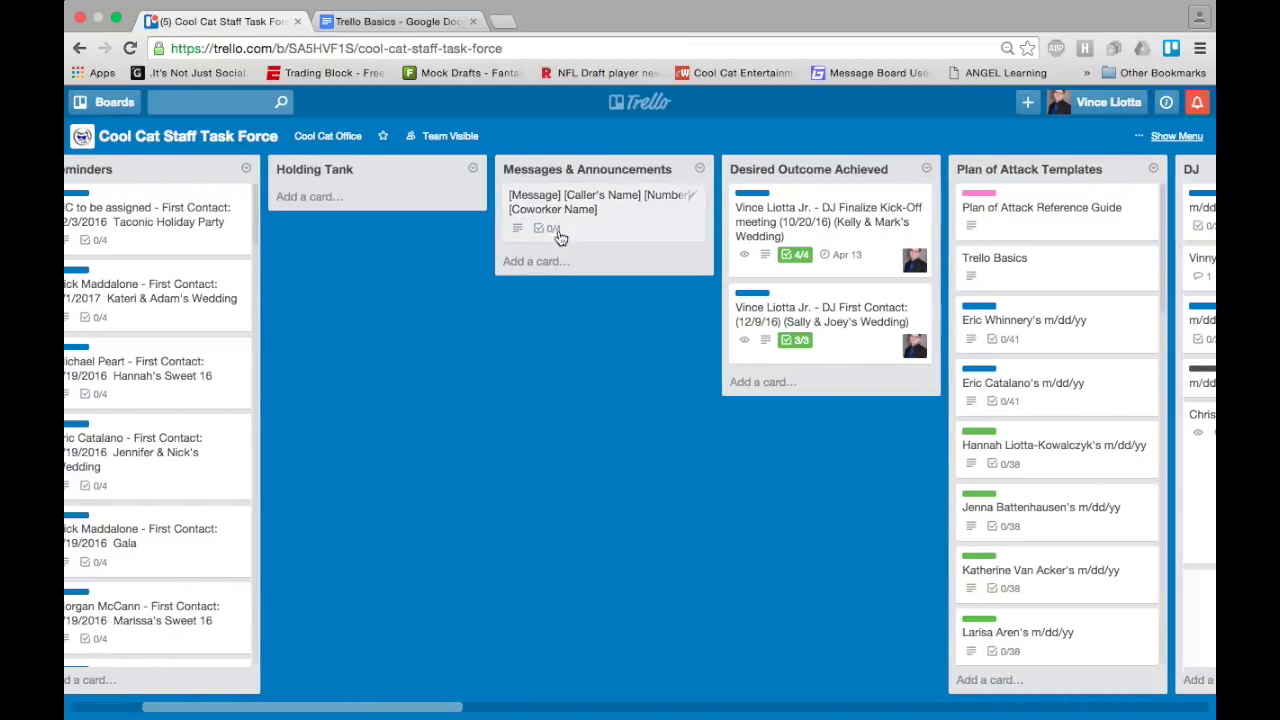
pyautogui.moveTo(557, 172)
pyautogui.mouseDown()
pyautogui.moveTo(326, 165)
pyautogui.moveTo(535, 170)
pyautogui.mouseUp()
pyautogui.hscroll(-3, 494, 372)
pyautogui.hscroll(-3, 462, 364)
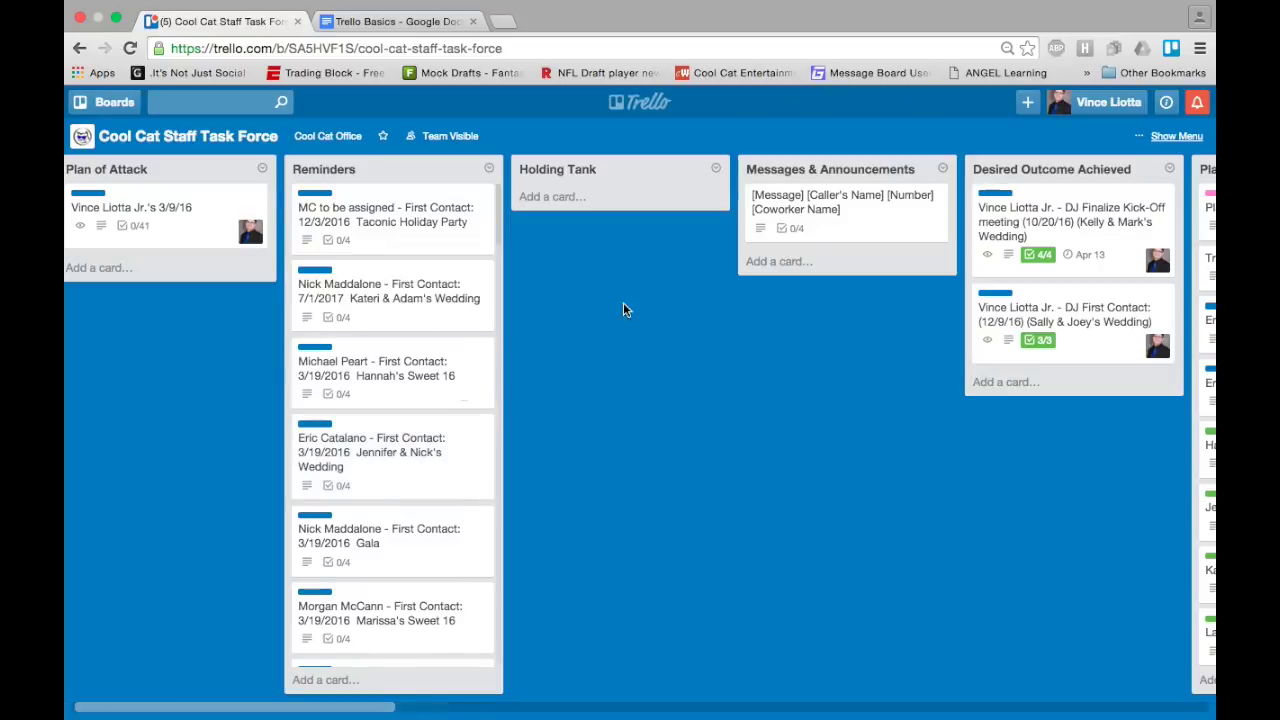
pyautogui.hscroll(10, 633, 383)
pyautogui.hscroll(1, 633, 385)
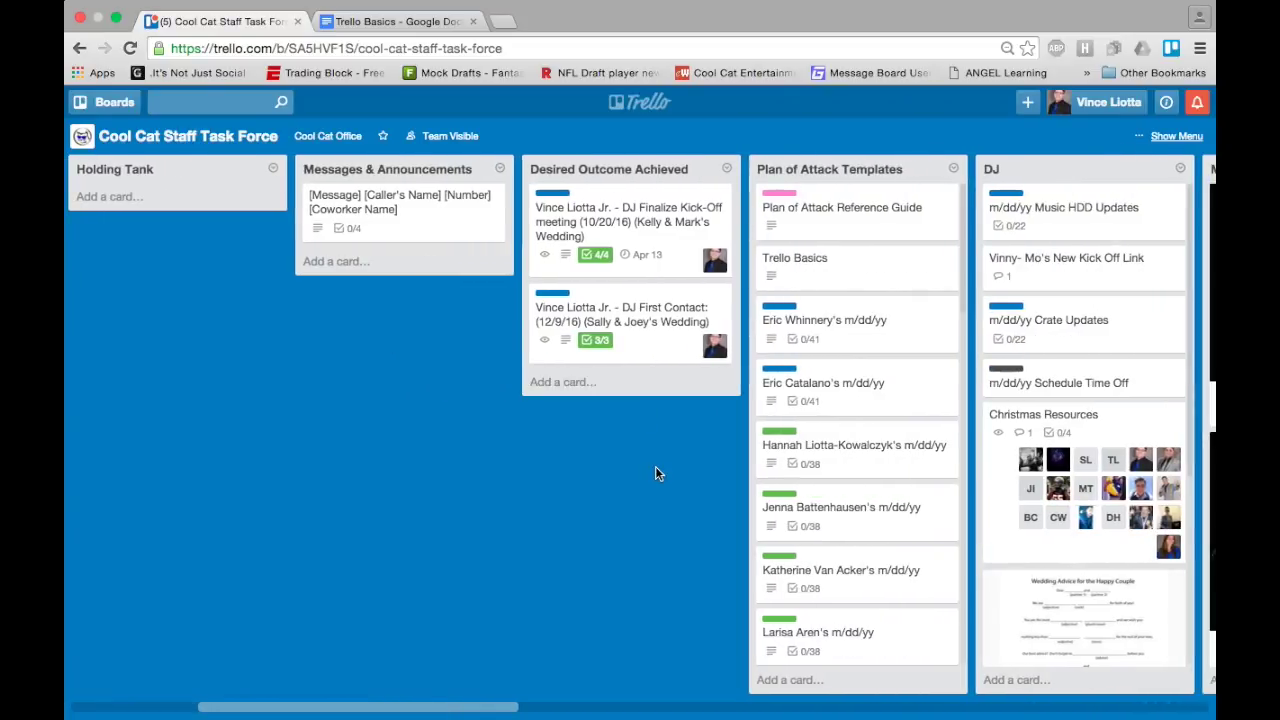
pyautogui.hscroll(-10, 656, 468)
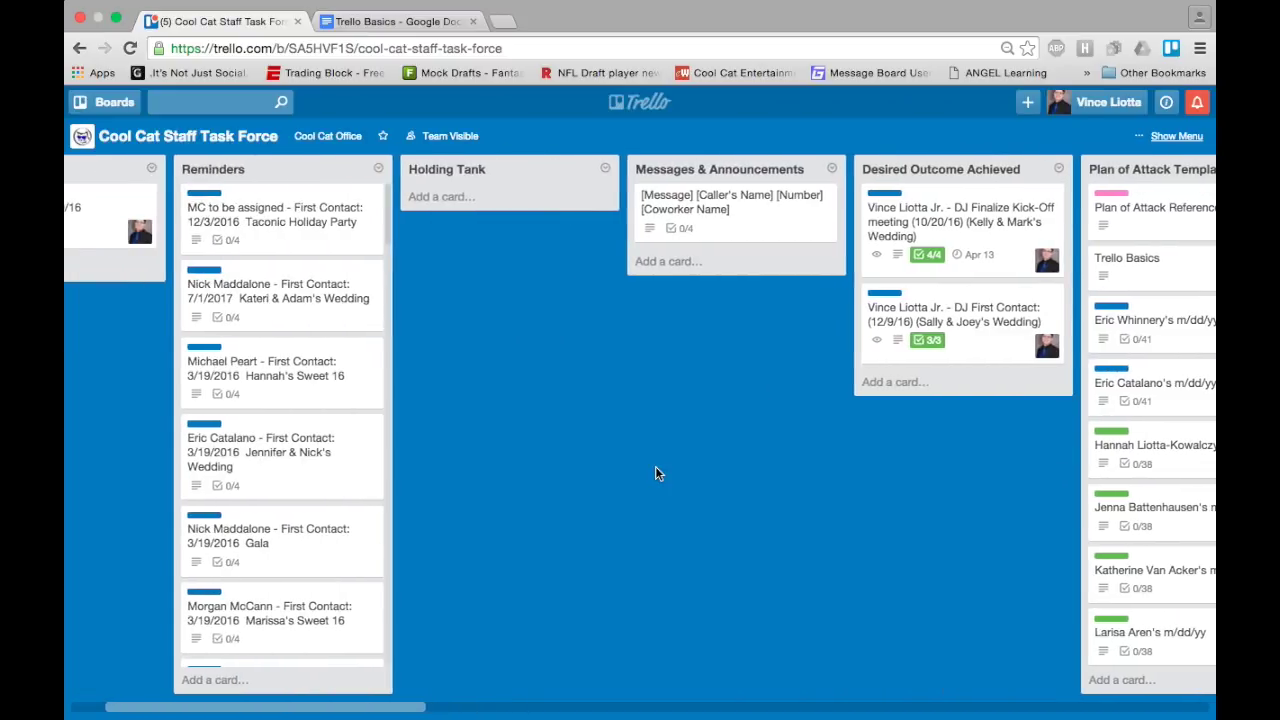